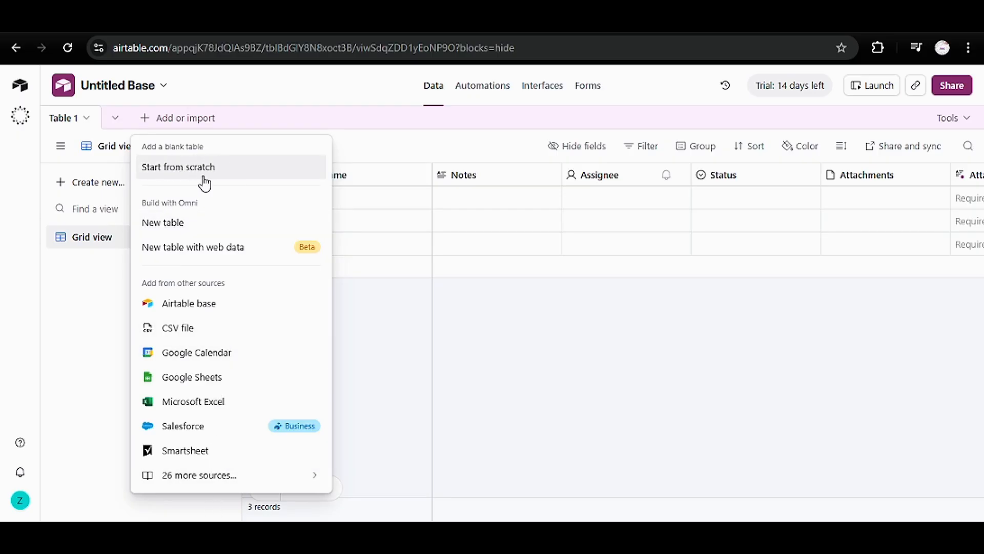
Add a blank table from scratch to the base and name it "tutorial"
{"action": "left_click", "coordinate": [204, 168]}
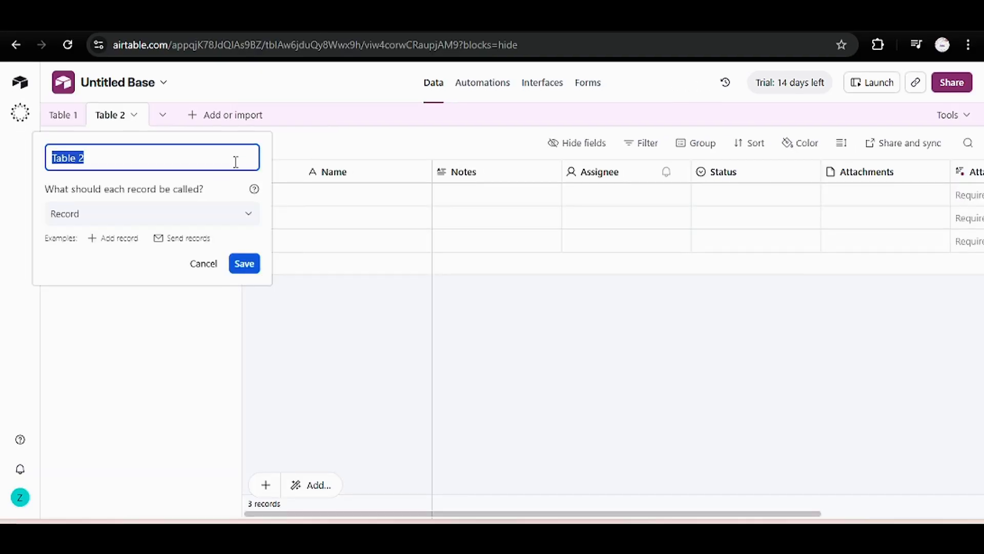
{"action": "type", "text": "tutorial"}
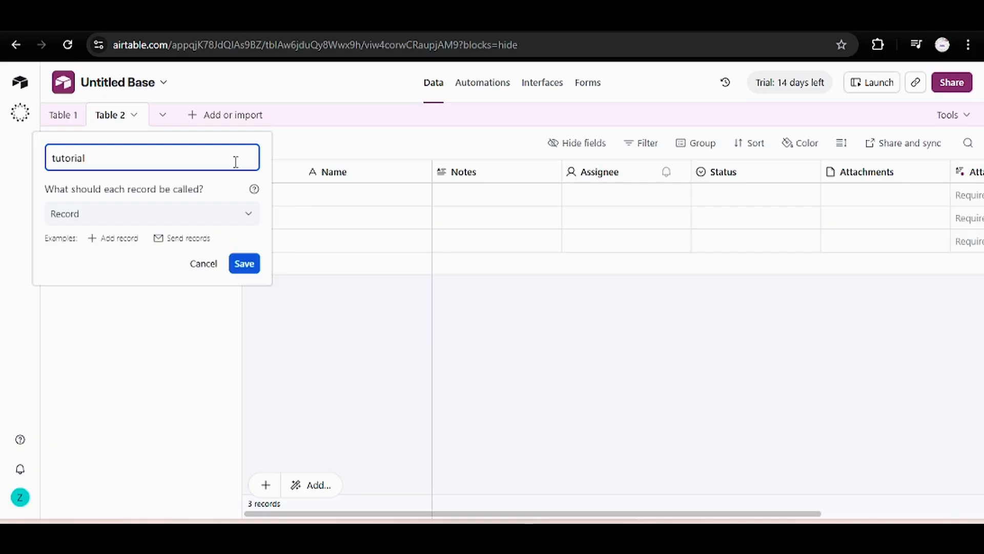
{"action": "key", "text": "Return"}
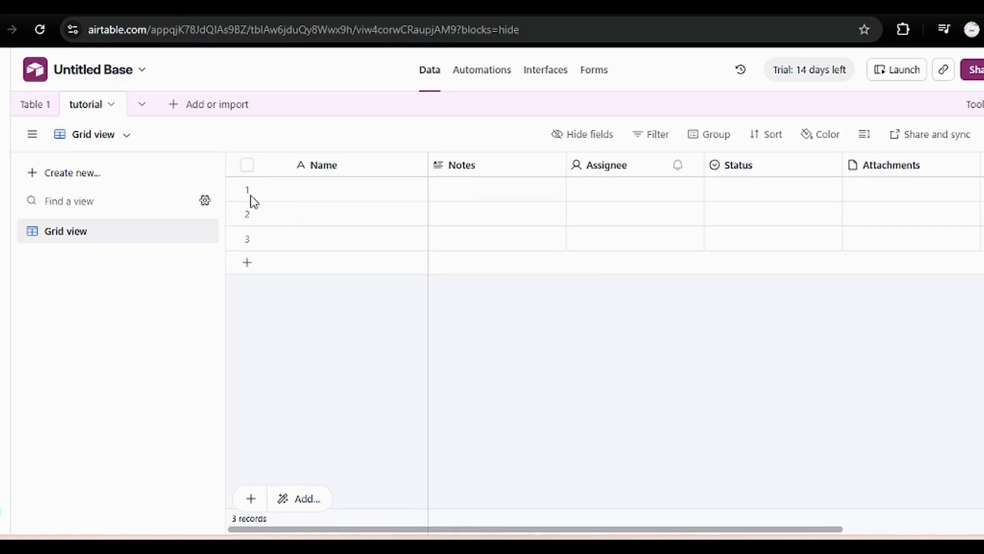
Rename the Name field of the tutorial table to "Clients" and save the field
{"action": "double_click", "coordinate": [319, 170]}
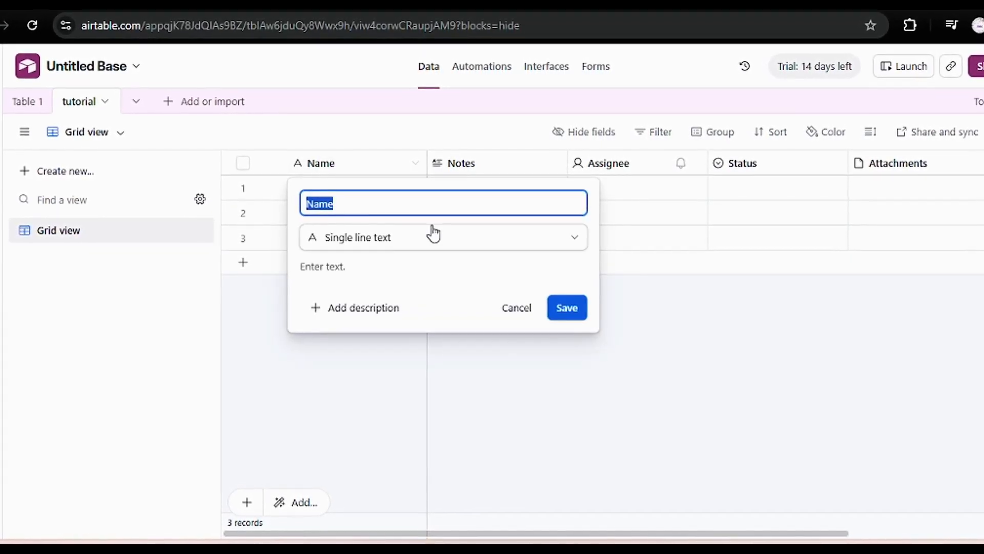
{"action": "key", "text": "BackSpace"}
{"action": "left_click", "coordinate": [453, 238]}
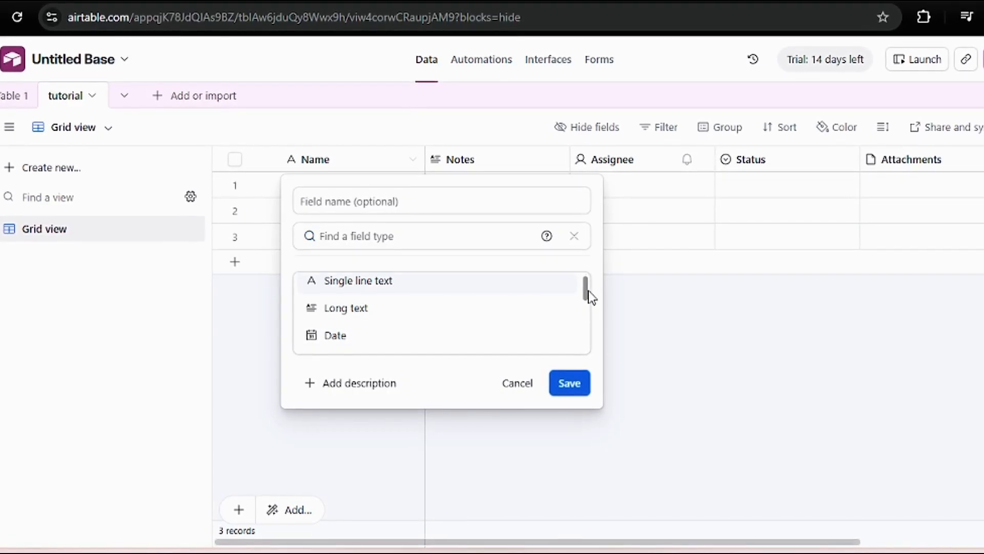
{"action": "left_click_drag", "start_coordinate": [589, 293], "coordinate": [589, 301]}
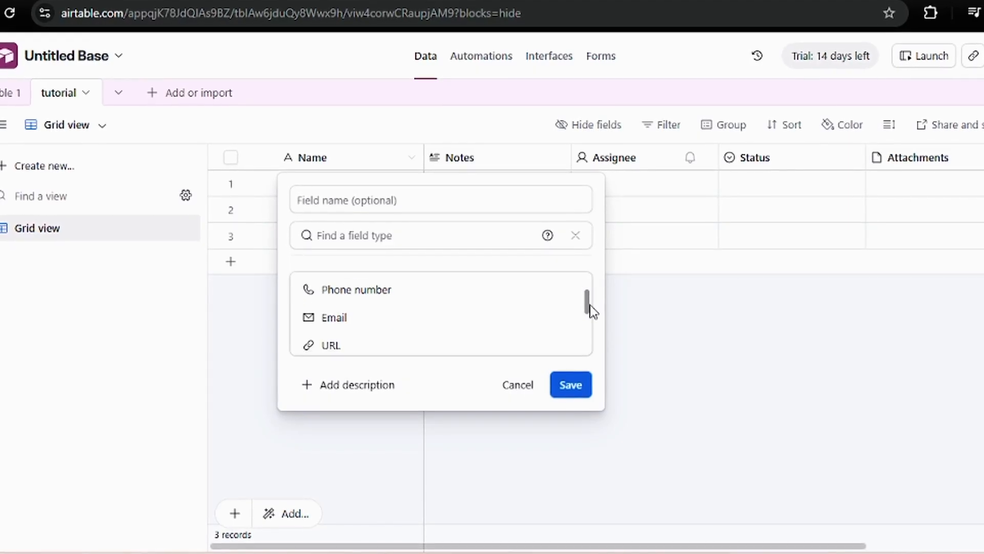
{"action": "left_click_drag", "start_coordinate": [590, 311], "coordinate": [593, 263]}
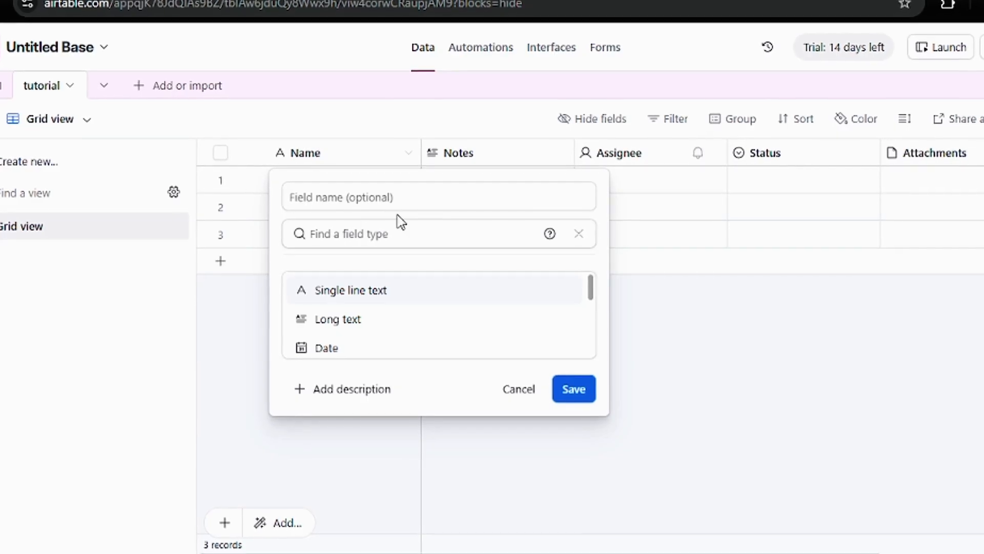
{"action": "left_click", "coordinate": [363, 200]}
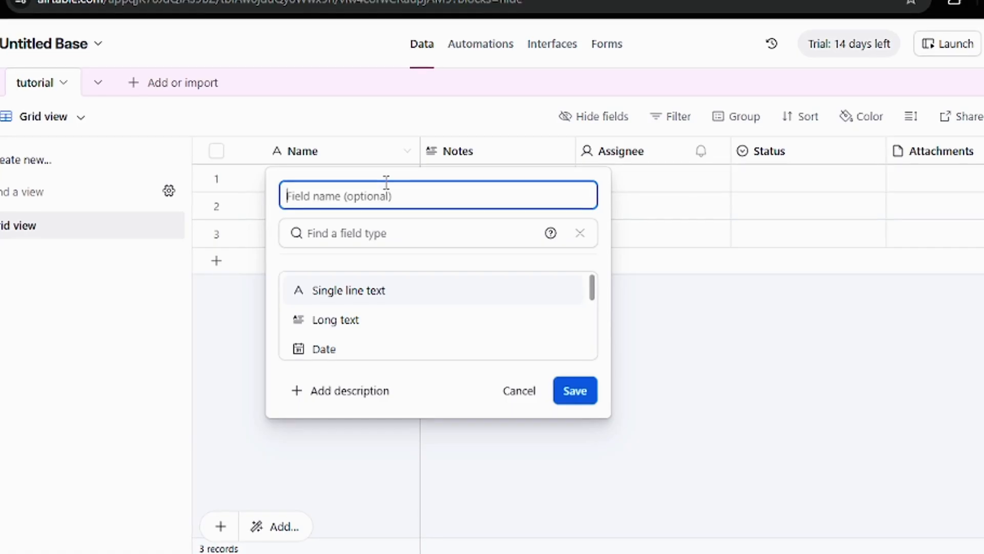
{"action": "type", "text": "Clients"}
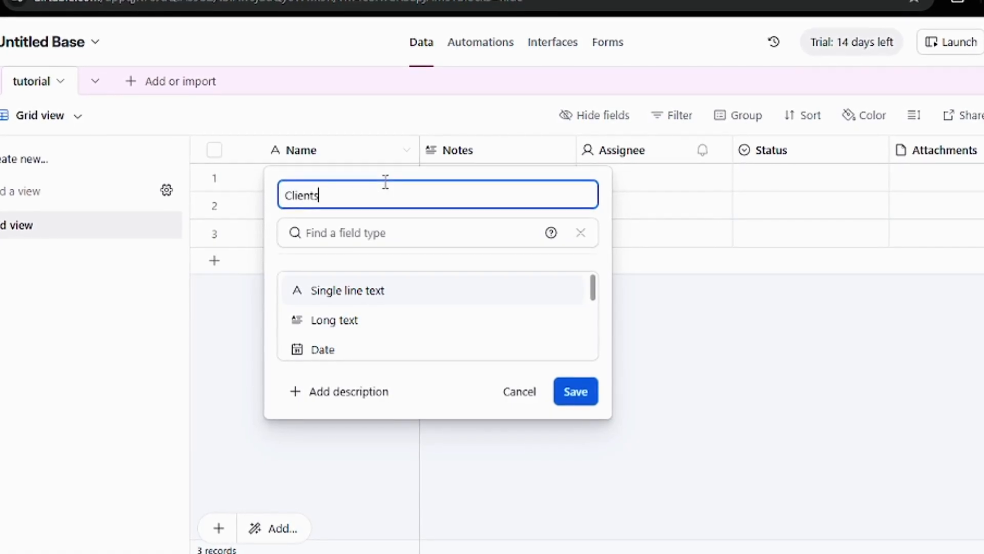
{"action": "left_click", "coordinate": [586, 395]}
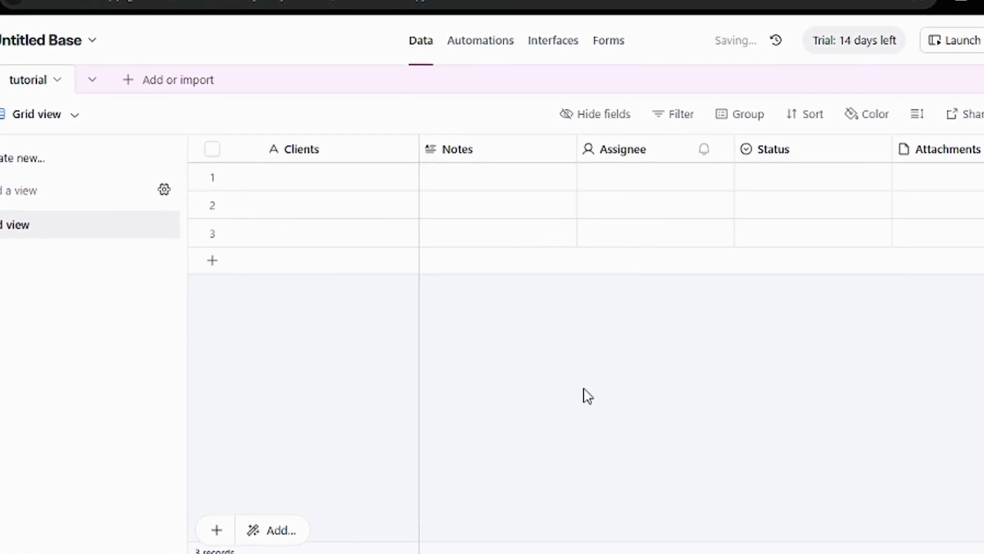
Rename the Notes field to "Emails", set its field type to Email and save it
{"action": "double_click", "coordinate": [491, 154]}
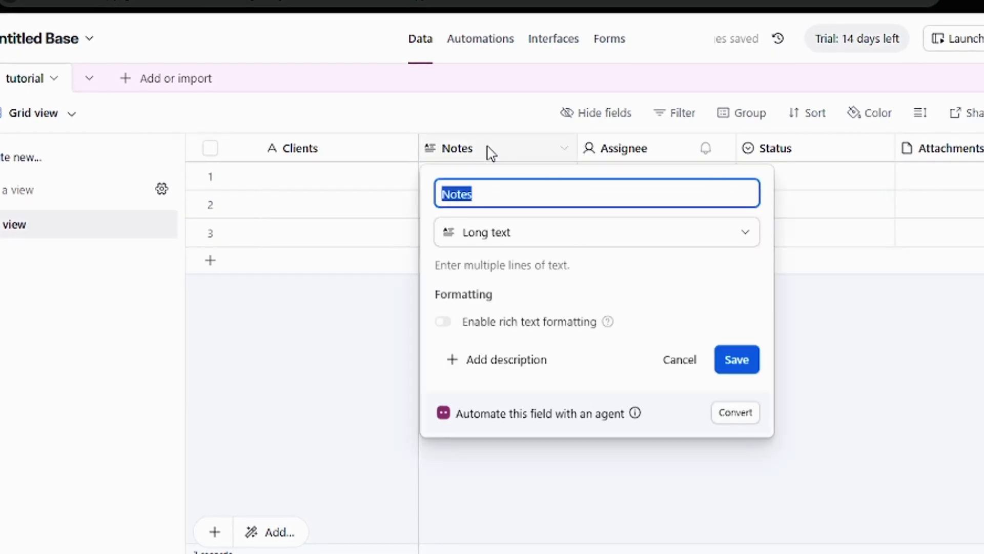
{"action": "left_click", "coordinate": [518, 203]}
{"action": "key", "text": "BackSpace"}
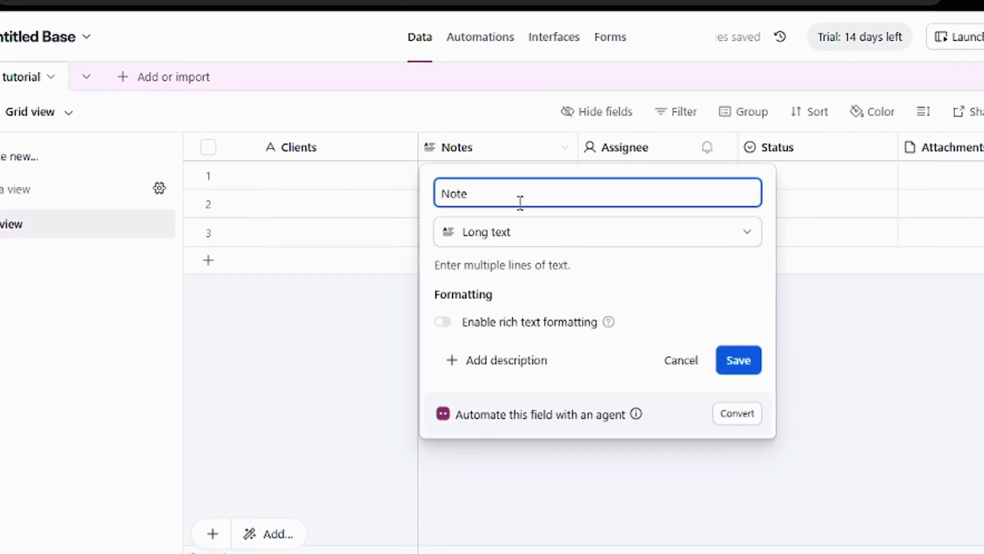
{"action": "key", "text": "BackSpace"}
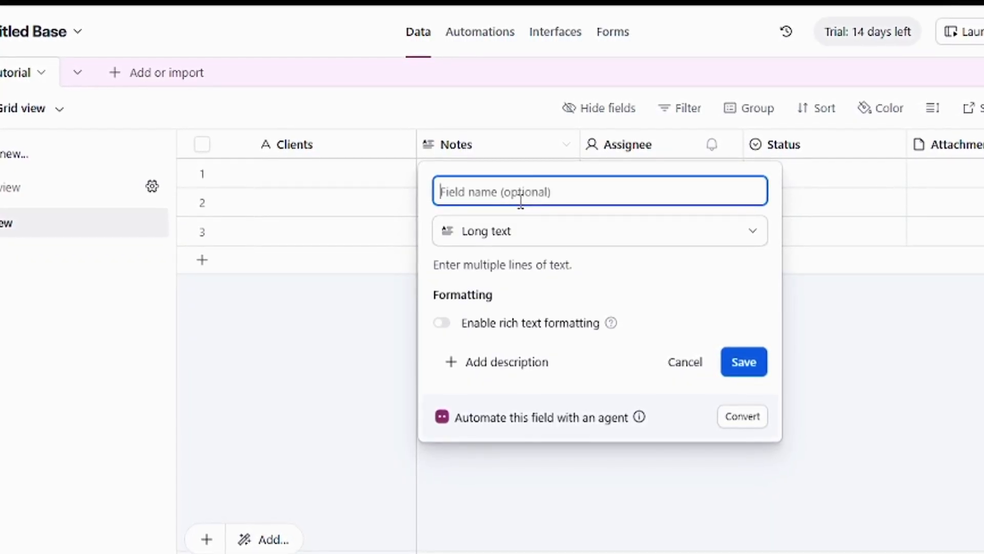
{"action": "type", "text": "Email"}
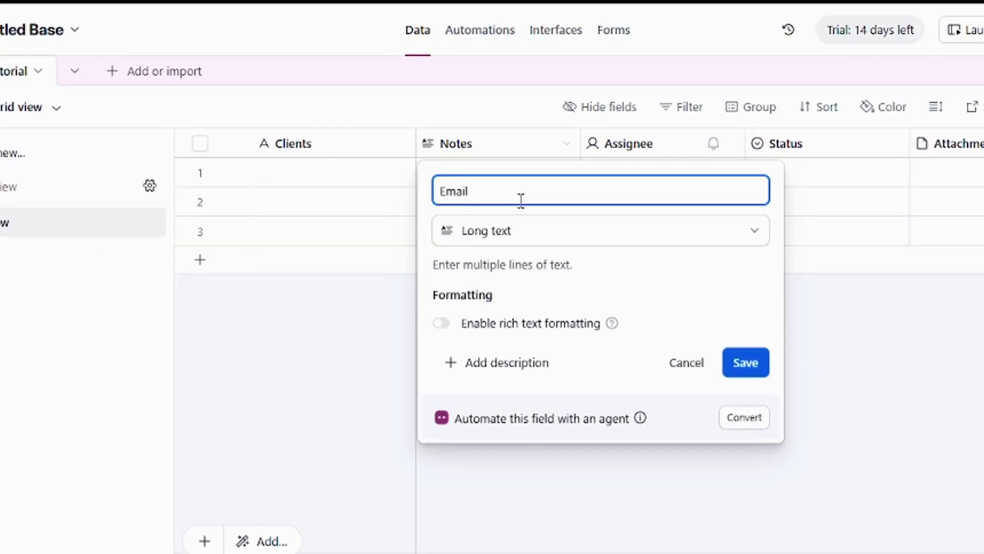
{"action": "type", "text": "s"}
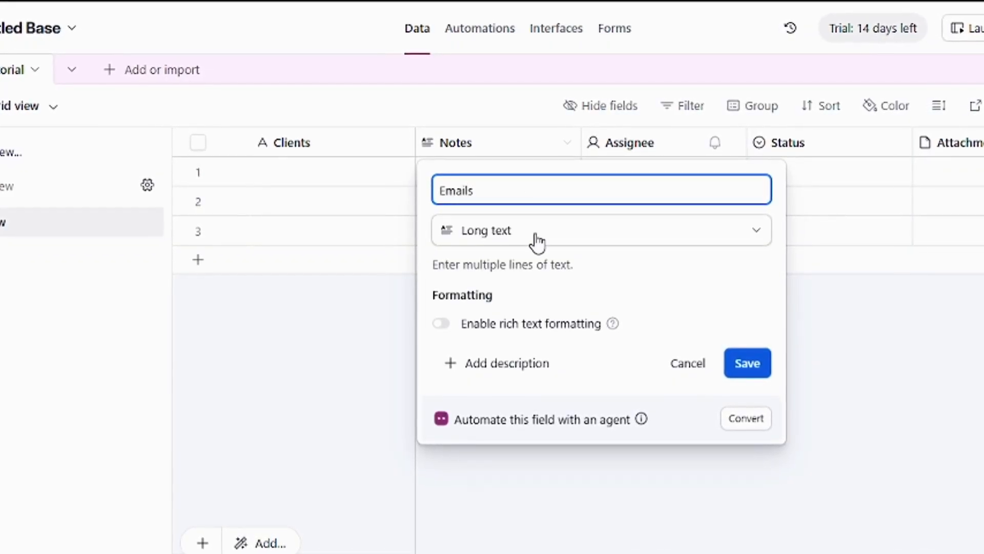
{"action": "left_click", "coordinate": [503, 239]}
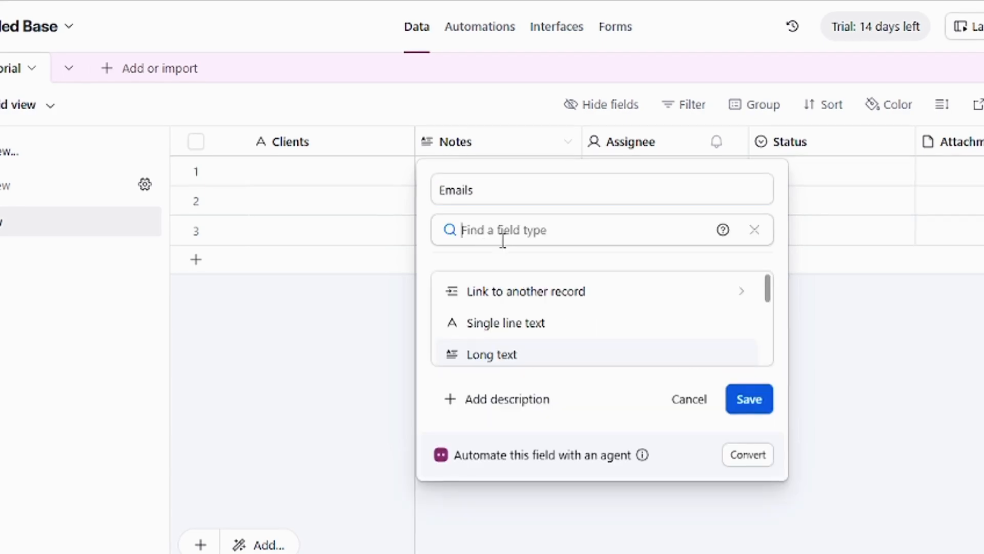
{"action": "left_click_drag", "start_coordinate": [769, 299], "coordinate": [772, 317]}
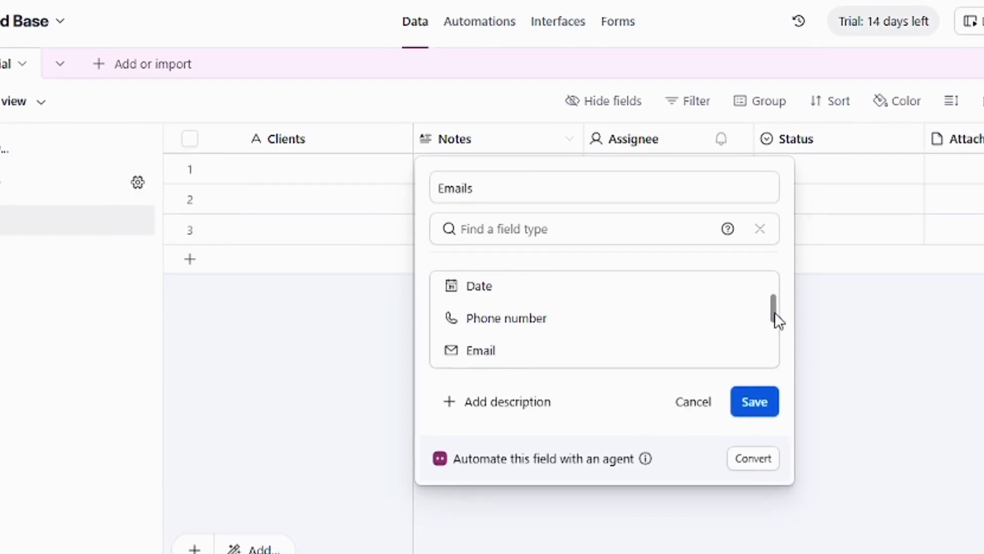
{"action": "left_click", "coordinate": [738, 310]}
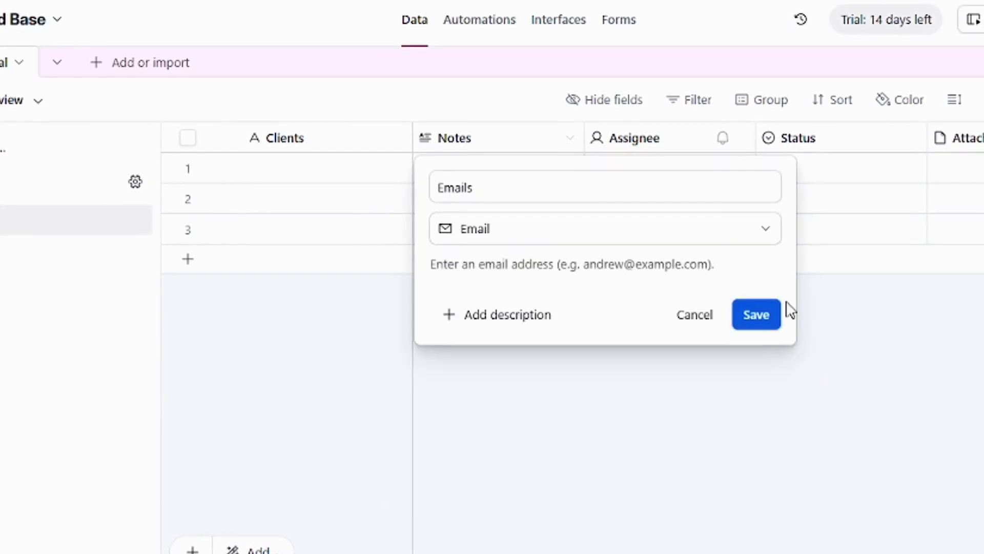
{"action": "left_click", "coordinate": [769, 315]}
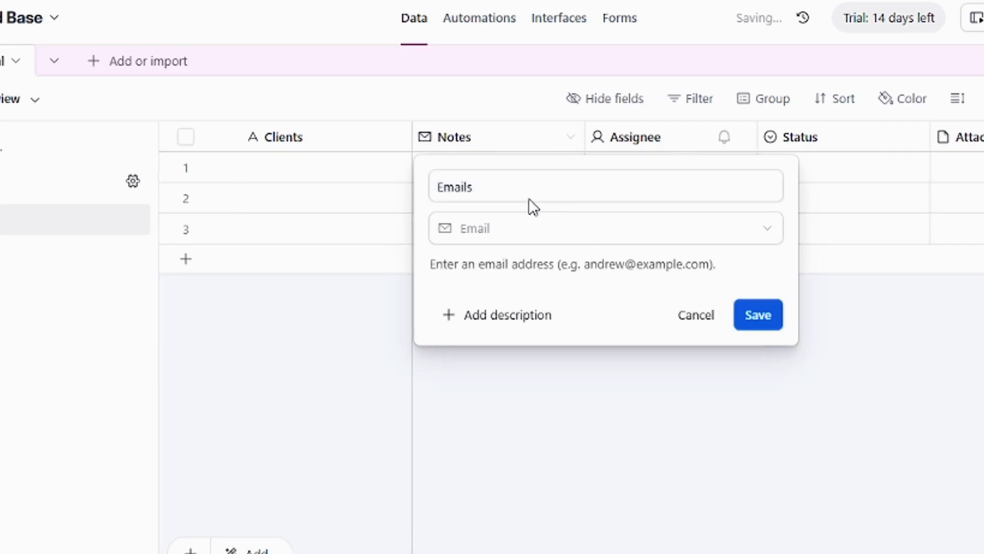
Rename the Assignee field to "Phone number", set its field type to Phone number and save it
{"action": "double_click", "coordinate": [629, 137]}
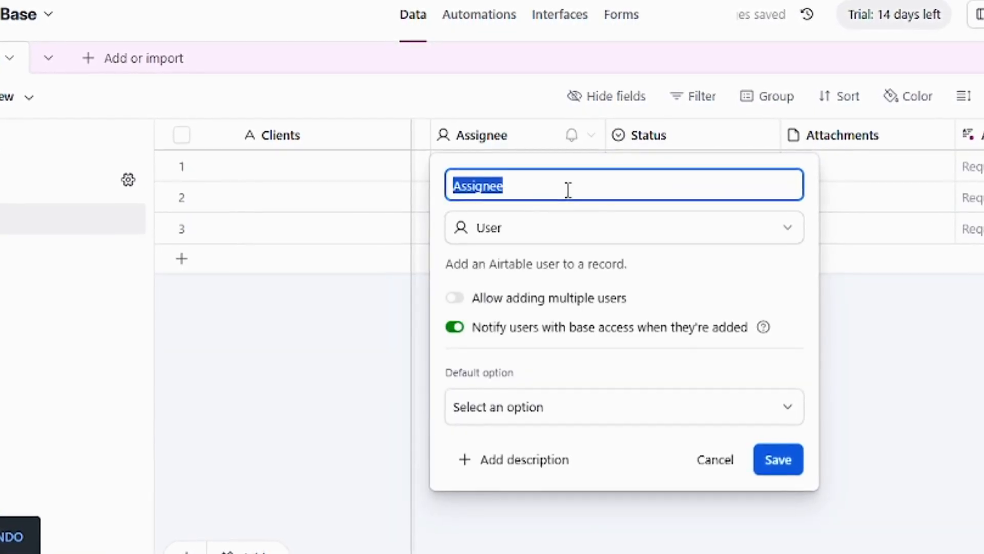
{"action": "type", "text": "P"}
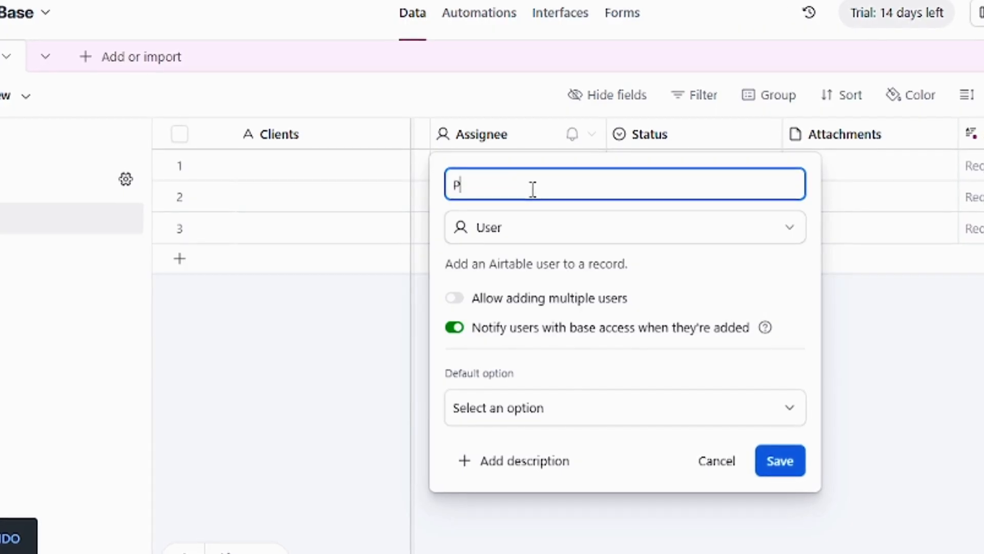
{"action": "type", "text": "hone num"}
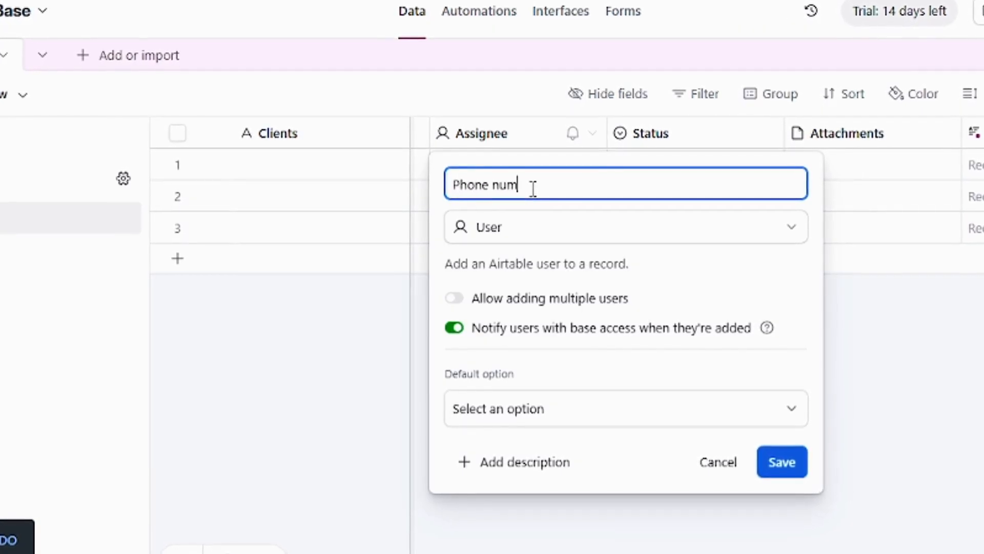
{"action": "type", "text": "ber"}
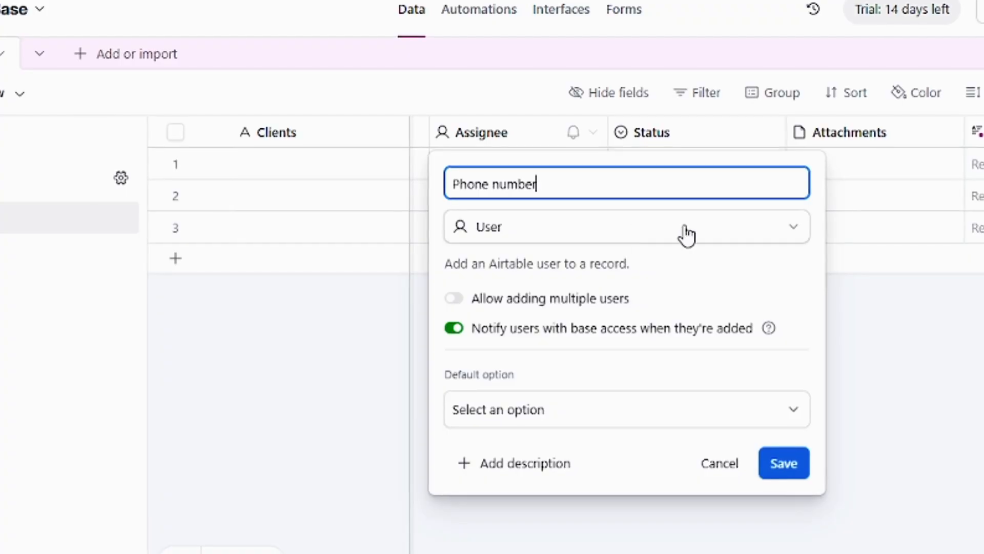
{"action": "left_click", "coordinate": [717, 235]}
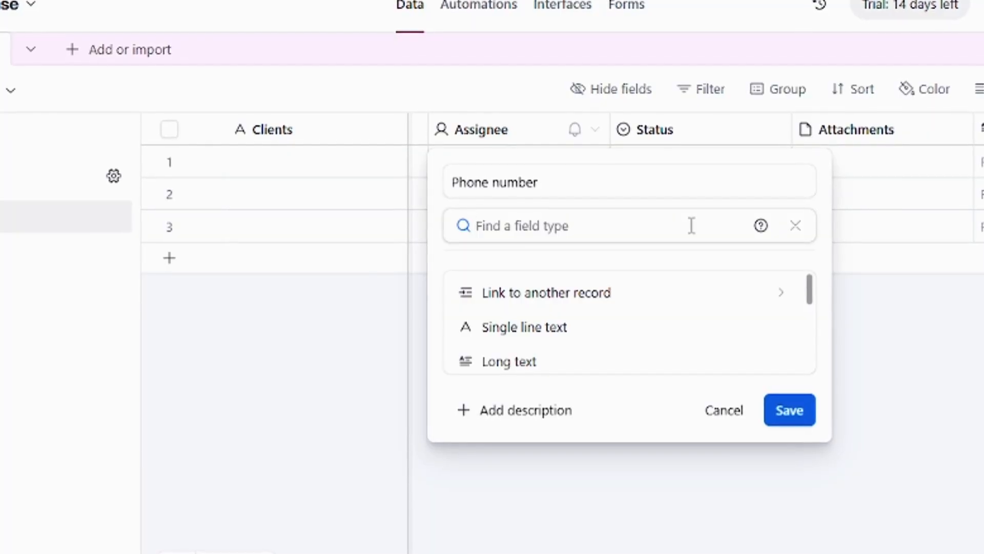
{"action": "type", "text": "phoo"}
{"action": "key", "text": "BackSpace"}
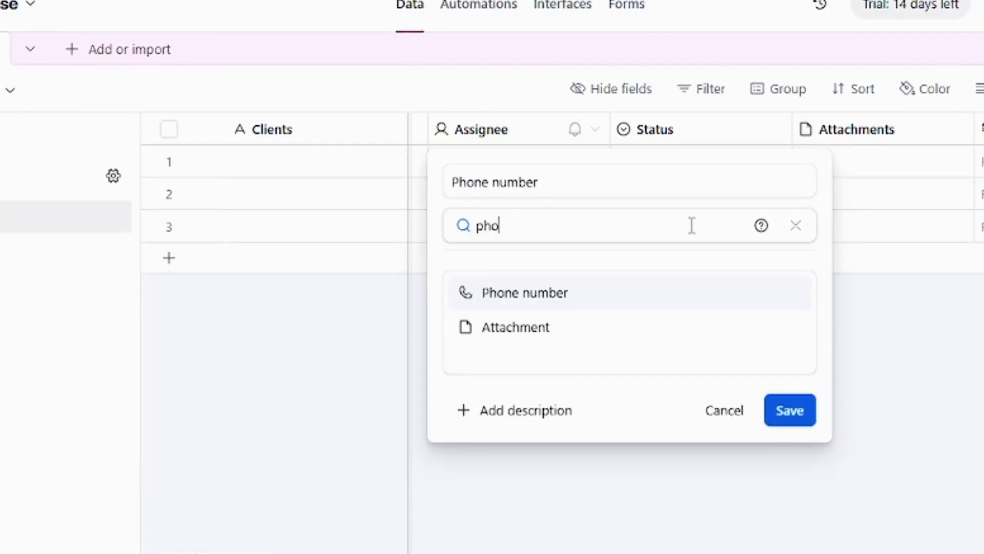
{"action": "left_click", "coordinate": [590, 294]}
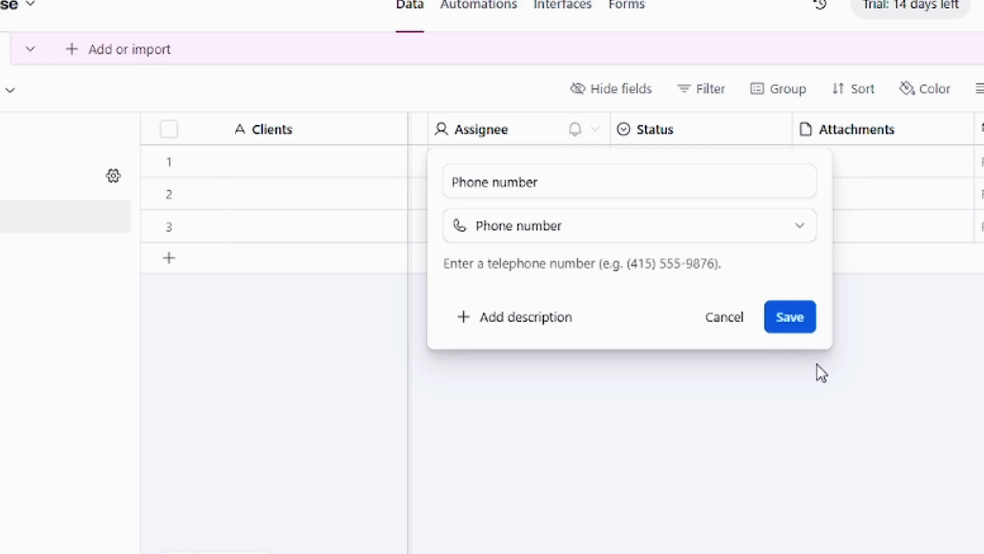
{"action": "left_click", "coordinate": [797, 330]}
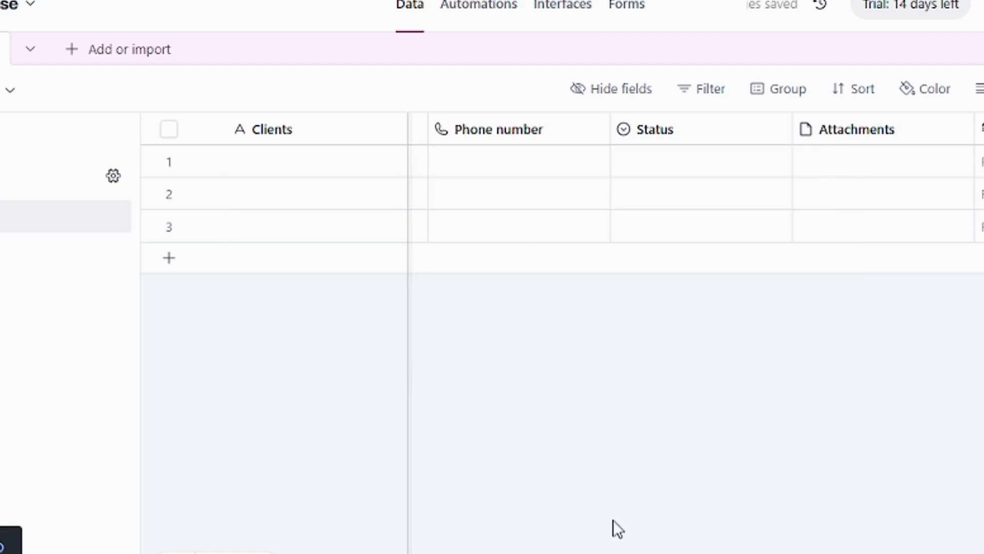
{"action": "scroll", "coordinate": [695, 177], "scroll_direction": "left", "scroll_amount": 3}
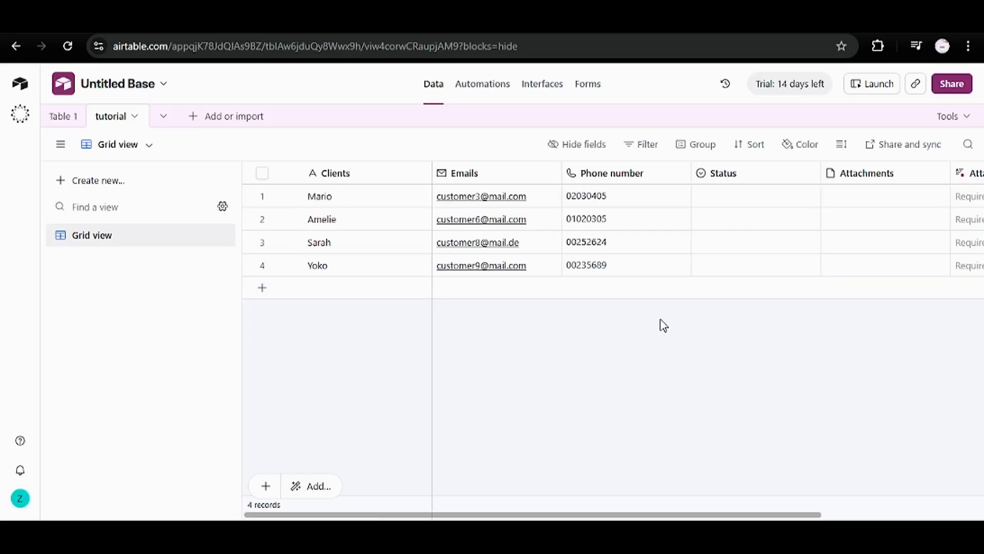
Rename the Status field of the tutorial table to "Date" and set its field type to Date
{"action": "left_click", "coordinate": [732, 175]}
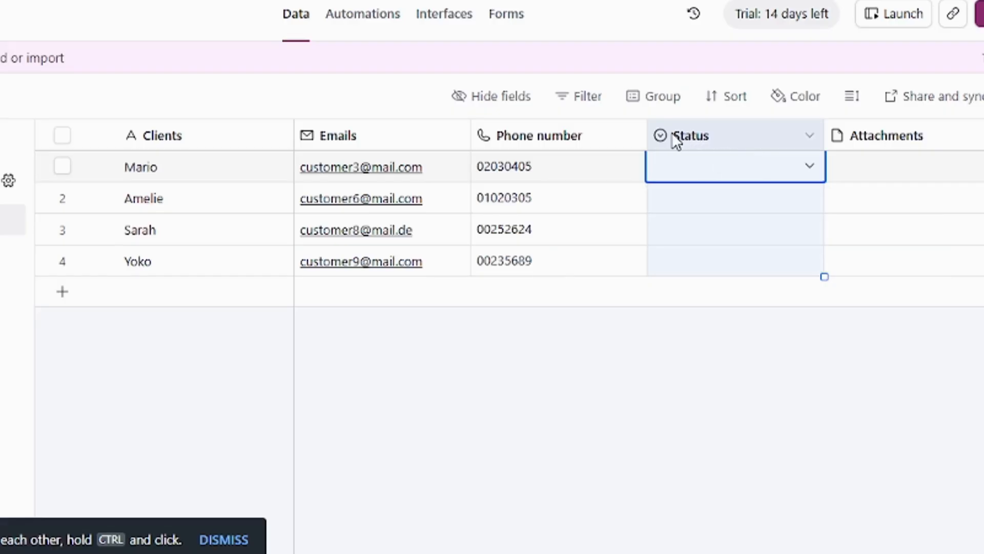
{"action": "double_click", "coordinate": [712, 173]}
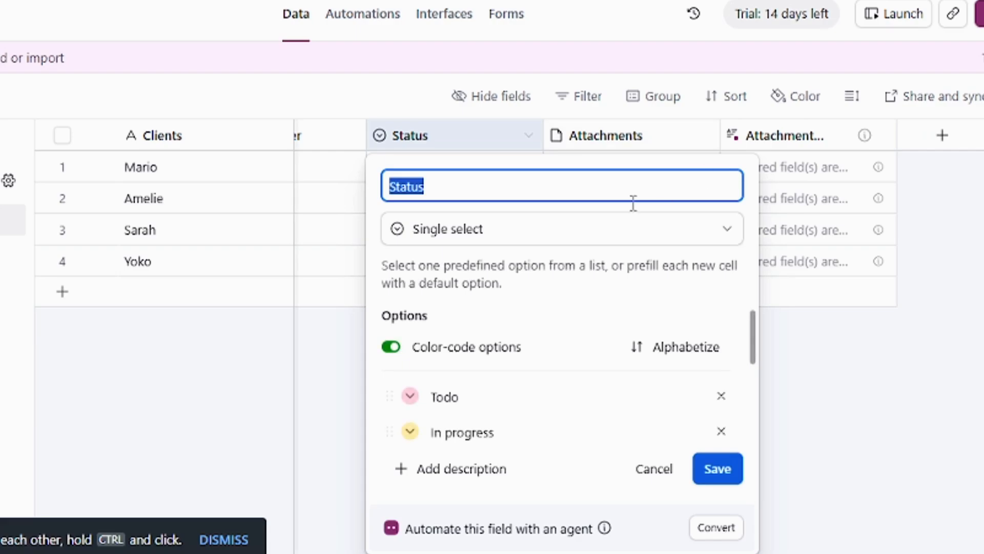
{"action": "type", "text": "Date"}
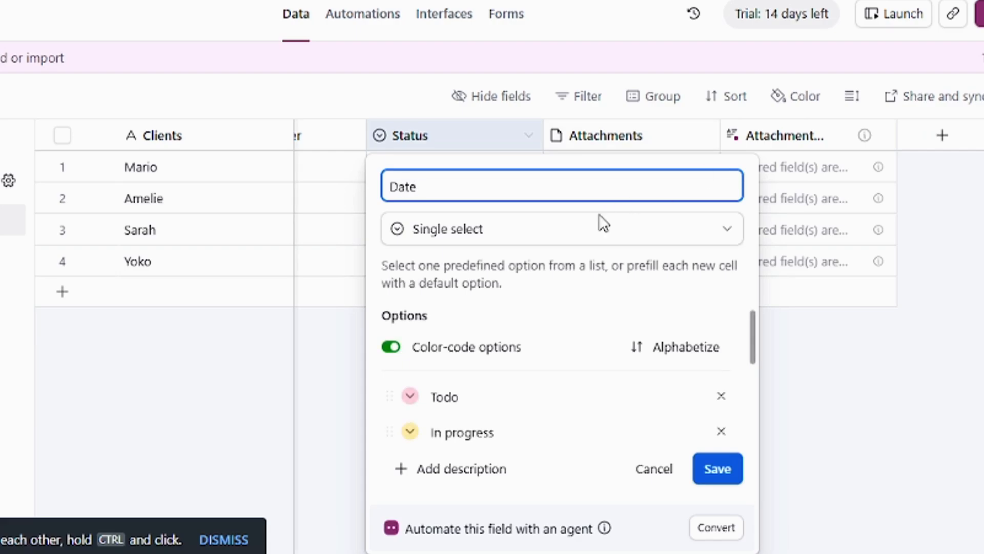
{"action": "left_click", "coordinate": [599, 226]}
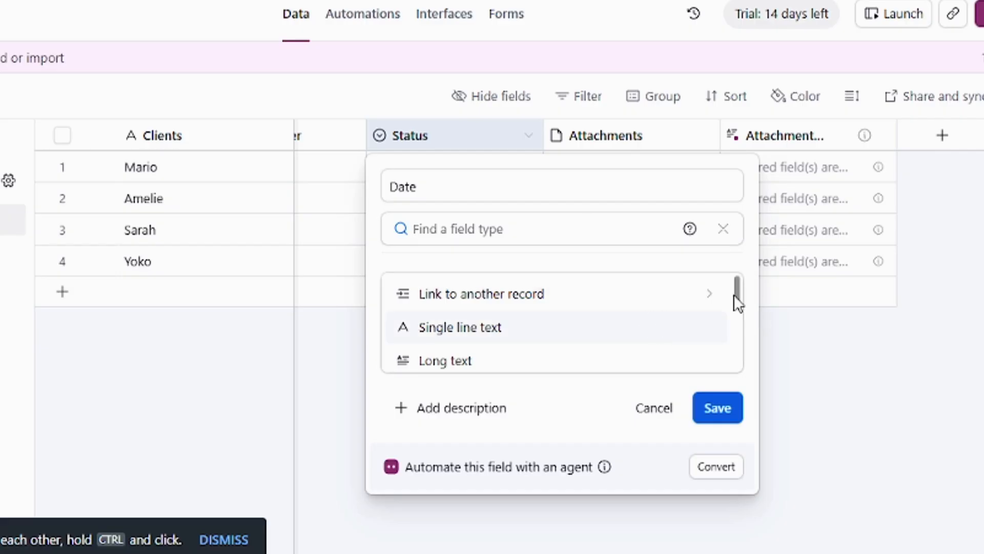
{"action": "left_click_drag", "start_coordinate": [736, 292], "coordinate": [738, 311]}
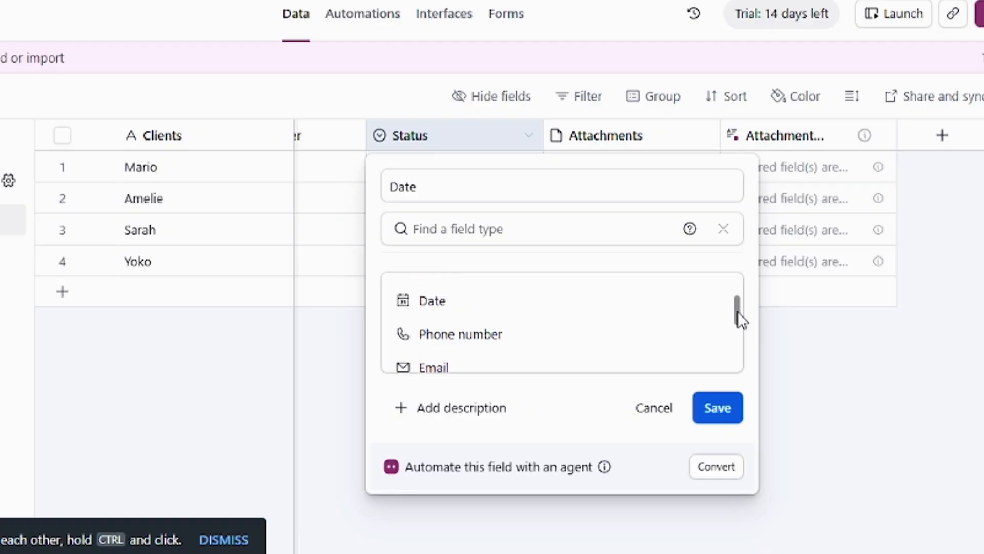
{"action": "left_click", "coordinate": [551, 297]}
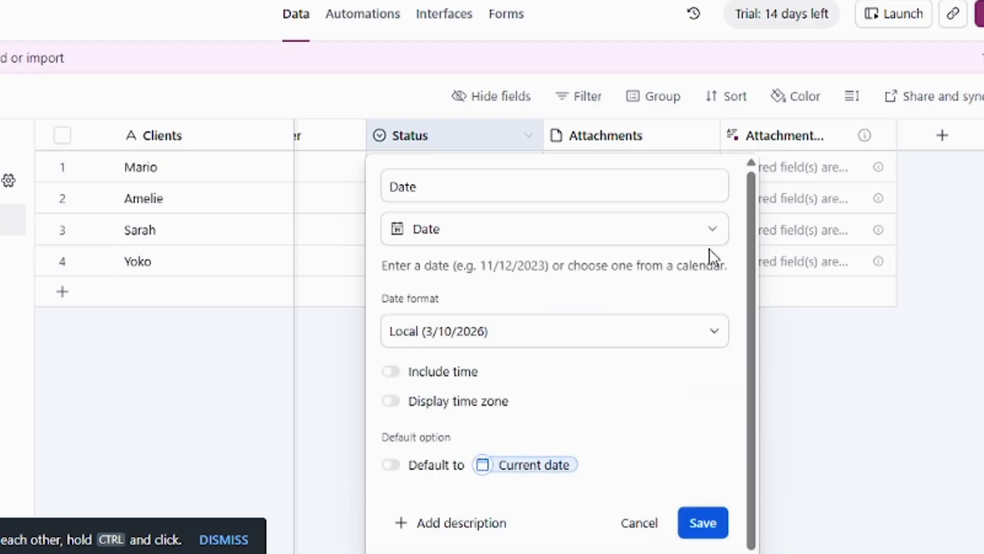
Include the time in the Date field's settings and save the field
{"action": "left_click_drag", "start_coordinate": [754, 242], "coordinate": [752, 293]}
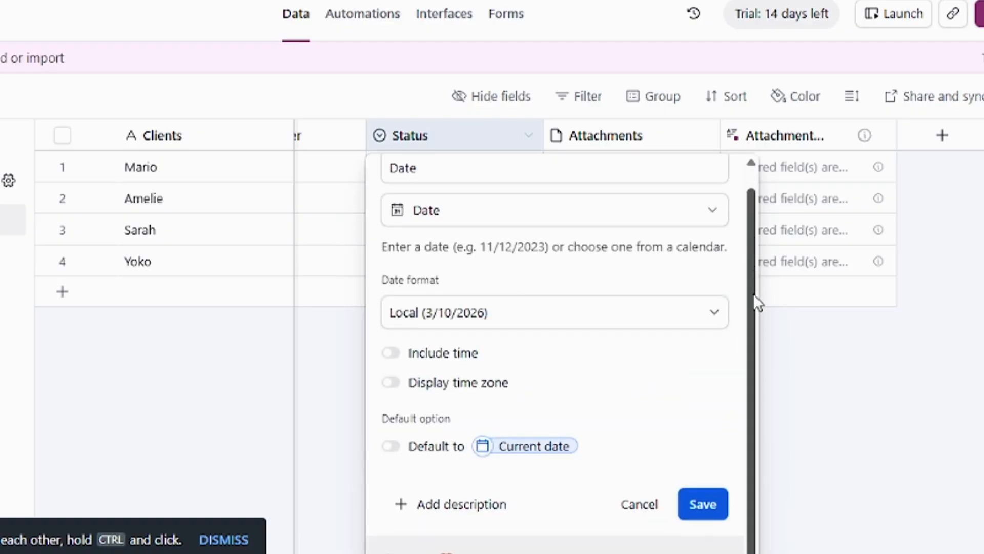
{"action": "left_click", "coordinate": [403, 366]}
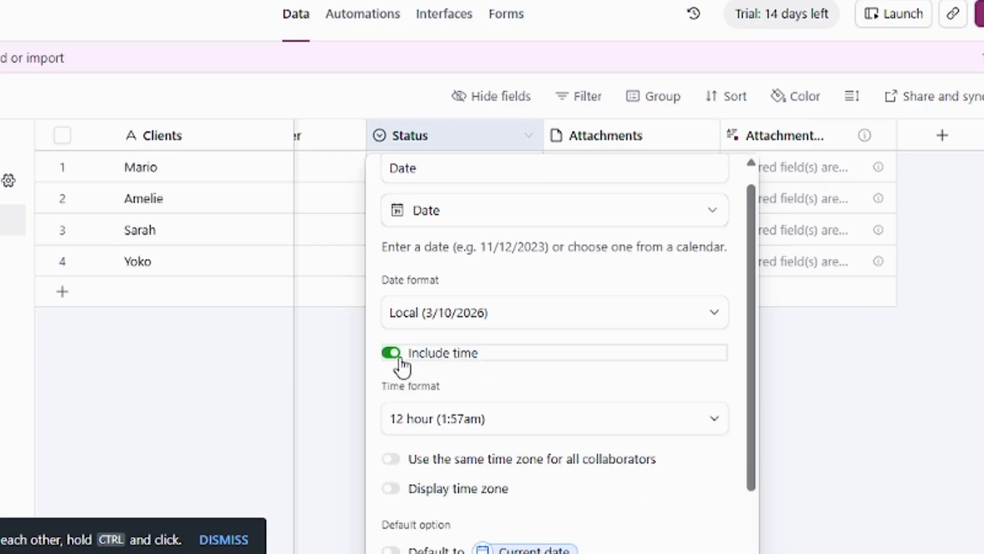
{"action": "left_click", "coordinate": [403, 365]}
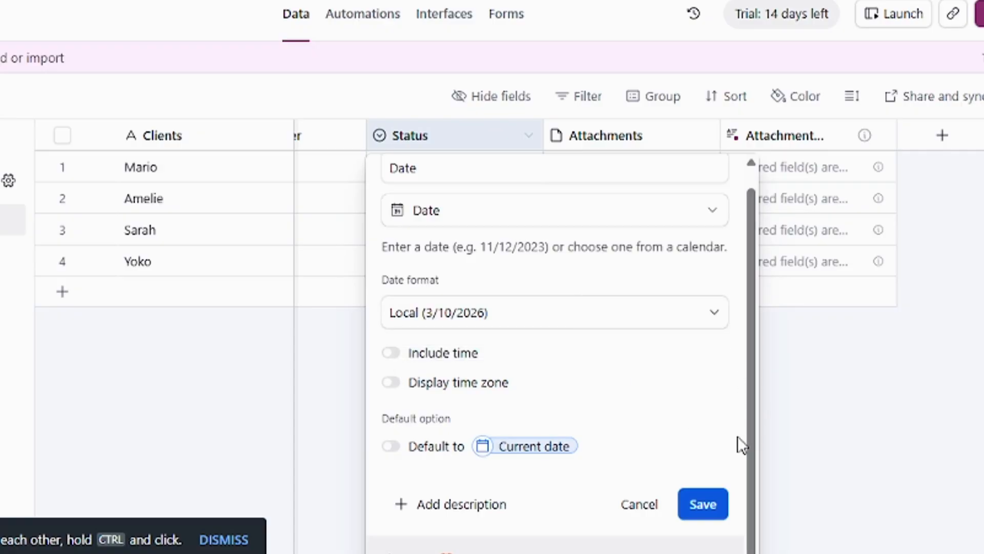
{"action": "left_click", "coordinate": [404, 365]}
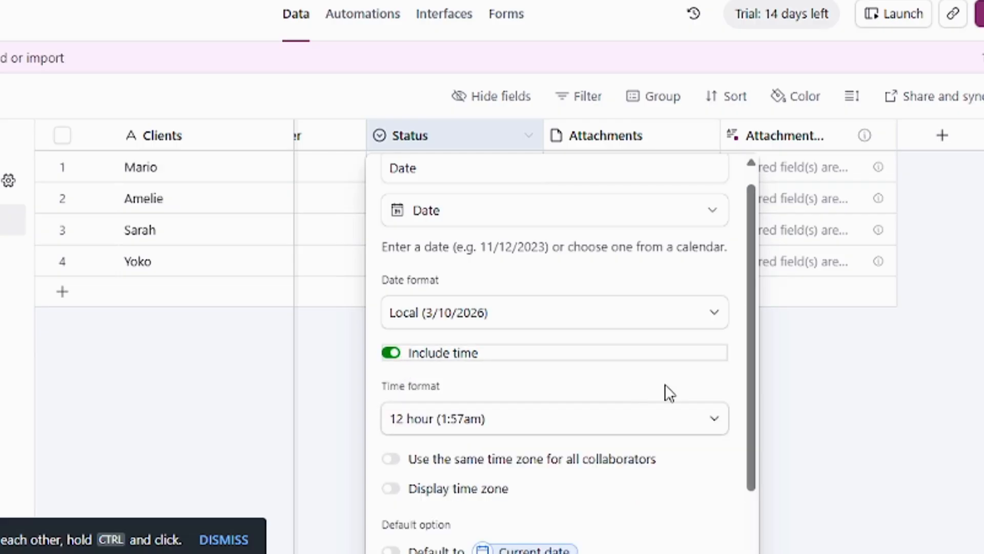
{"action": "left_click_drag", "start_coordinate": [750, 363], "coordinate": [758, 436]}
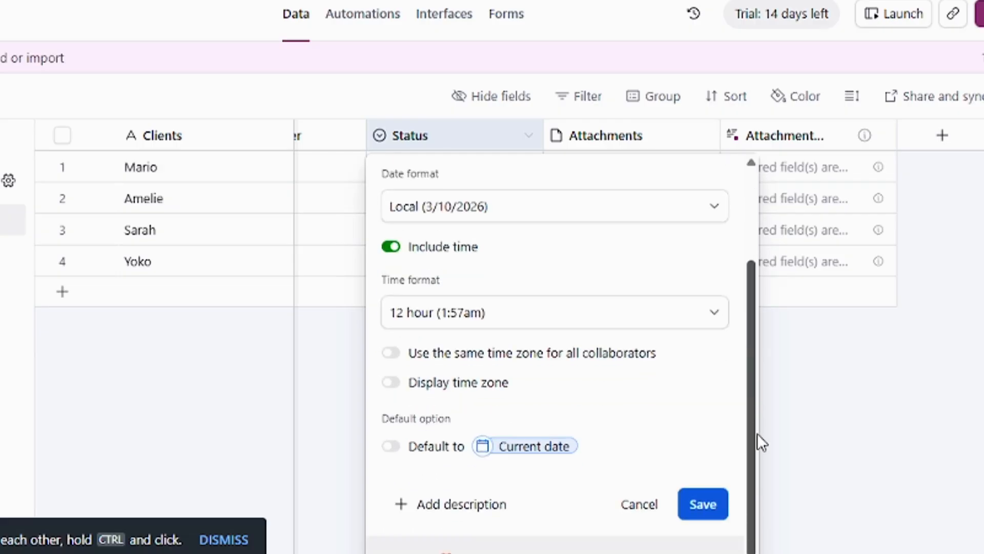
{"action": "left_click", "coordinate": [717, 508]}
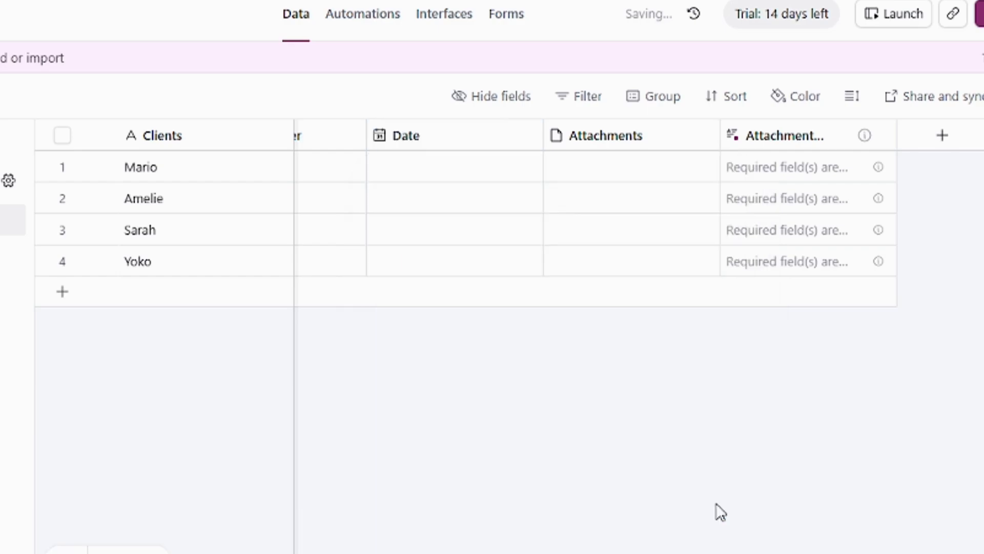
{"action": "mouse_move", "coordinate": [573, 553]}
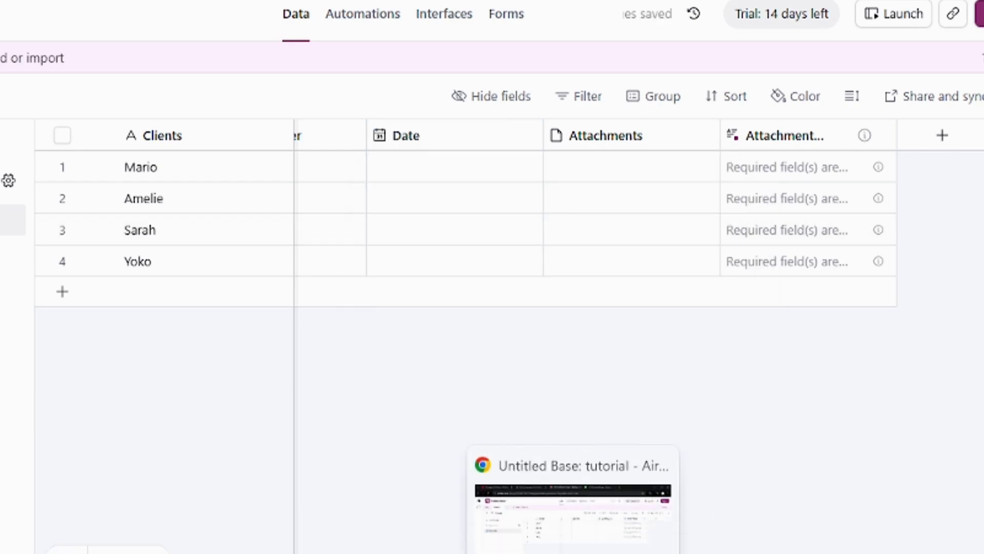
{"action": "scroll", "coordinate": [563, 215], "scroll_direction": "left", "scroll_amount": 3}
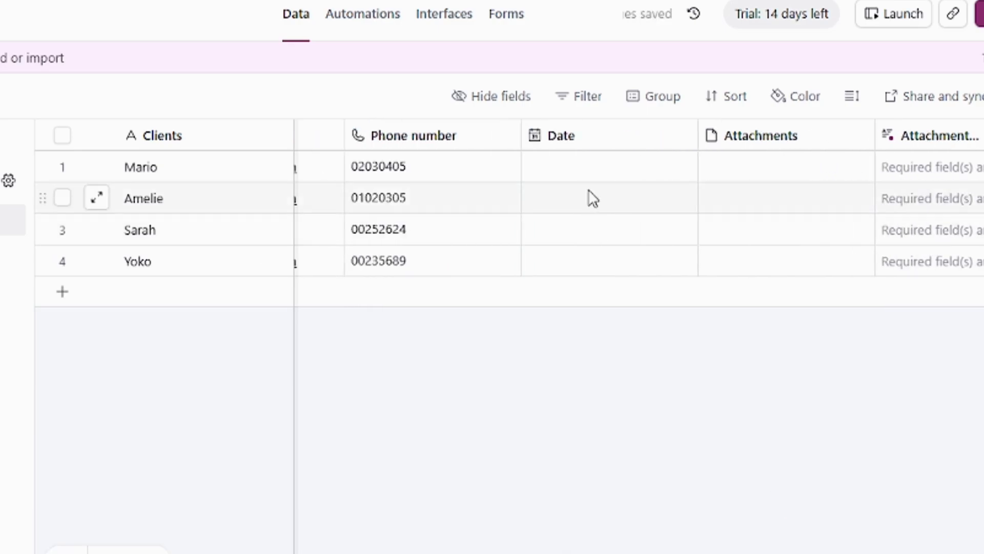
{"action": "left_click", "coordinate": [584, 160]}
{"action": "left_click", "coordinate": [584, 162]}
{"action": "double_click", "coordinate": [616, 136]}
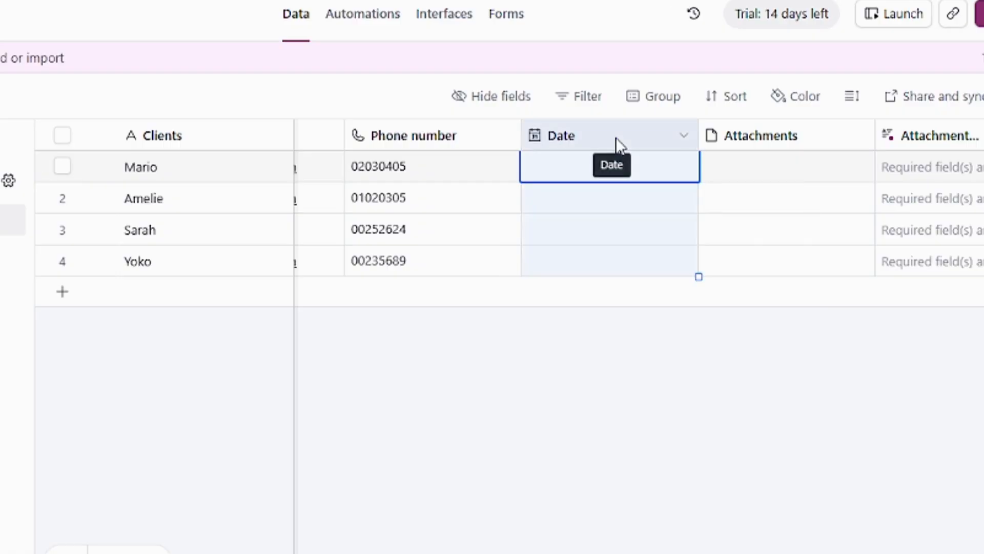
{"action": "left_click", "coordinate": [620, 145]}
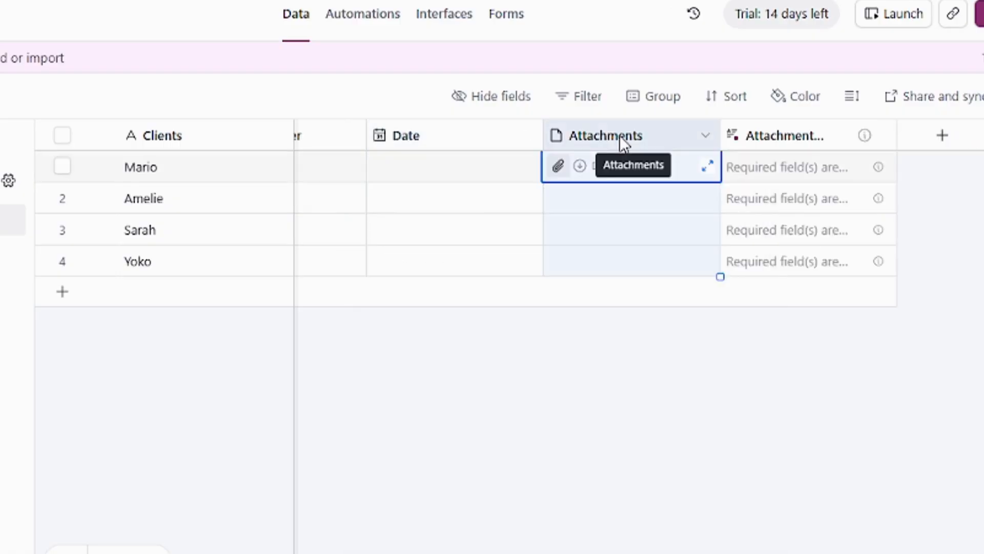
{"action": "left_click", "coordinate": [488, 204]}
{"action": "left_click", "coordinate": [489, 169]}
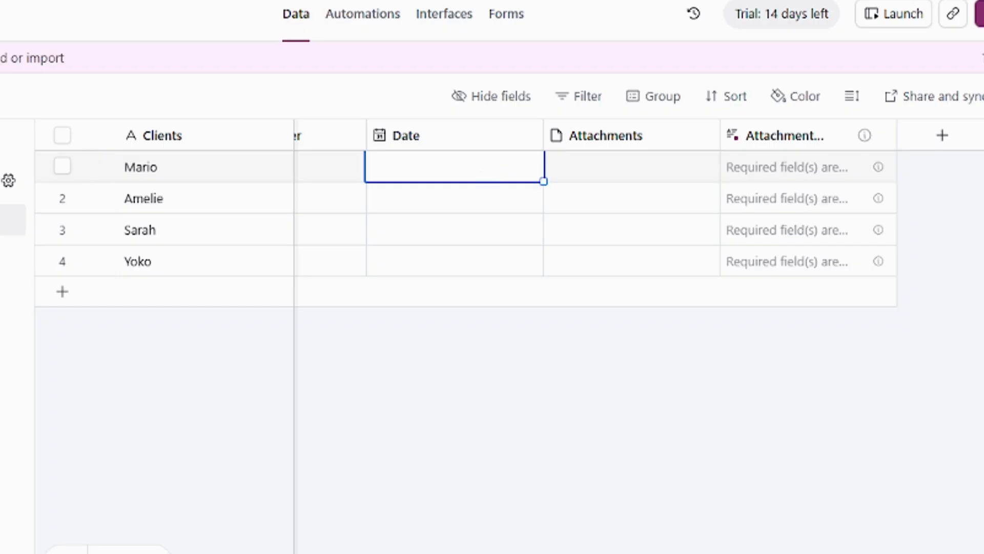
Fill the Date column of rows 1 to 4 with 1/6/2025, 3/6/2024, 6/8/2025 and 7/1/2026
{"action": "scroll", "coordinate": [622, 213], "scroll_direction": "left", "scroll_amount": 3}
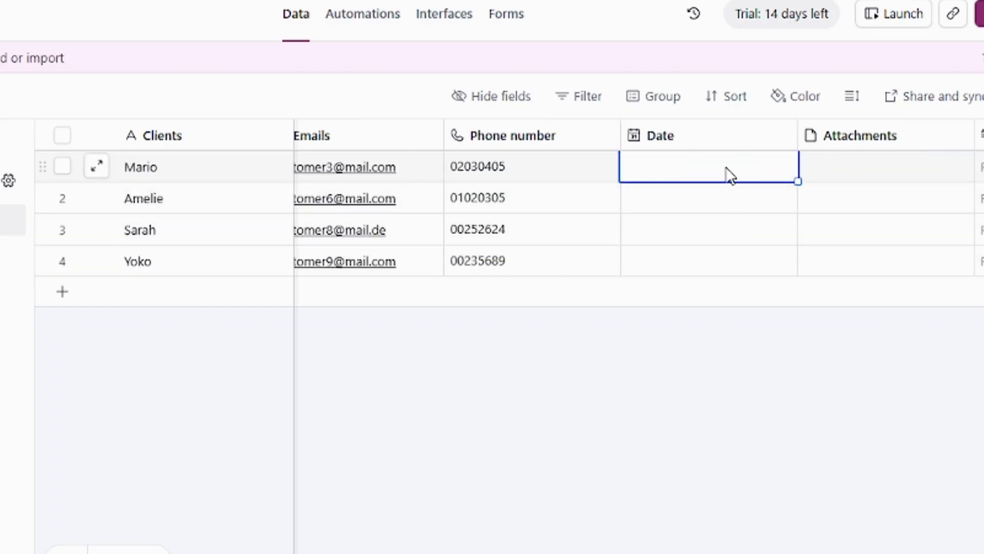
{"action": "left_click", "coordinate": [730, 197]}
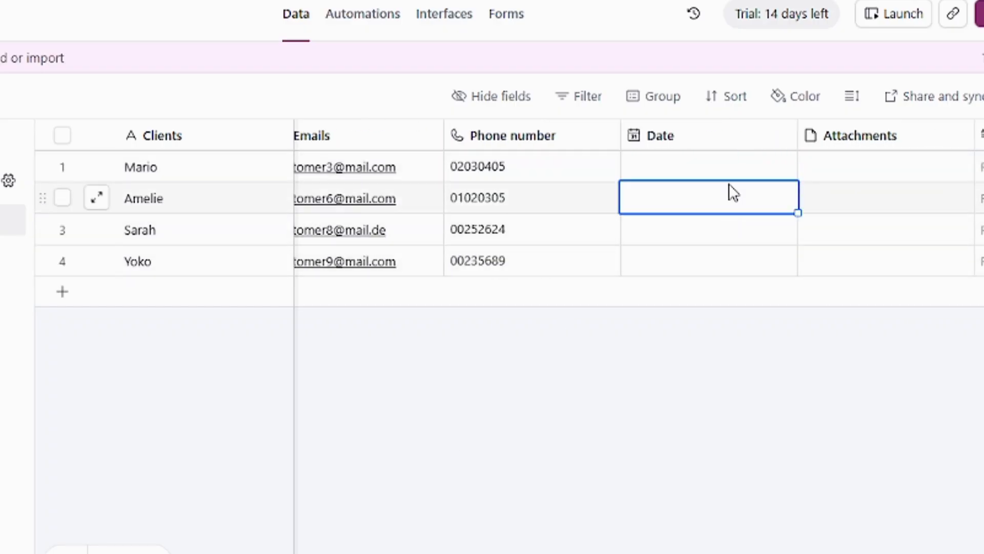
{"action": "left_click", "coordinate": [734, 170]}
{"action": "left_click", "coordinate": [733, 168]}
{"action": "key", "text": "Return"}
{"action": "double_click", "coordinate": [714, 191]}
{"action": "type", "text": "01062025"}
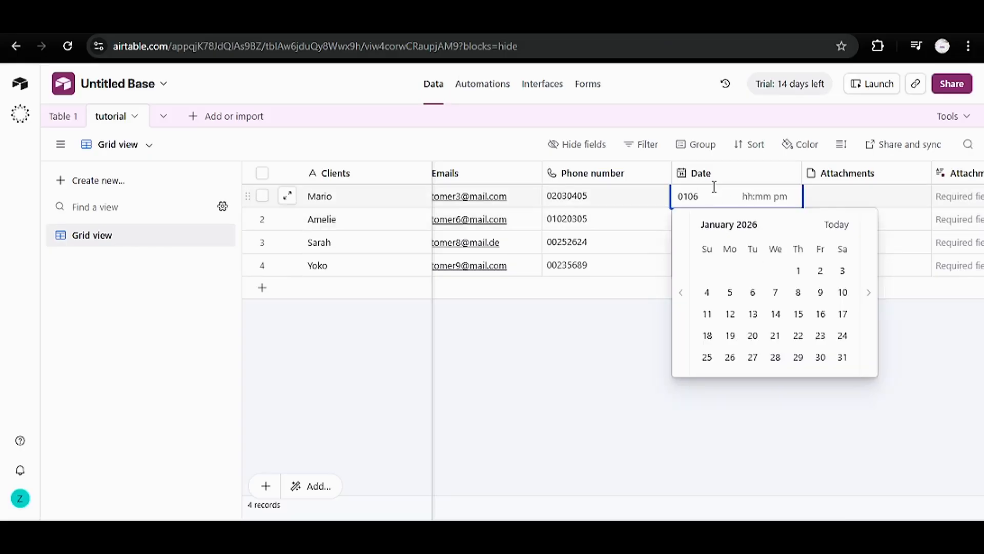
{"action": "key", "text": "Return"}
{"action": "type", "text": "03062024"}
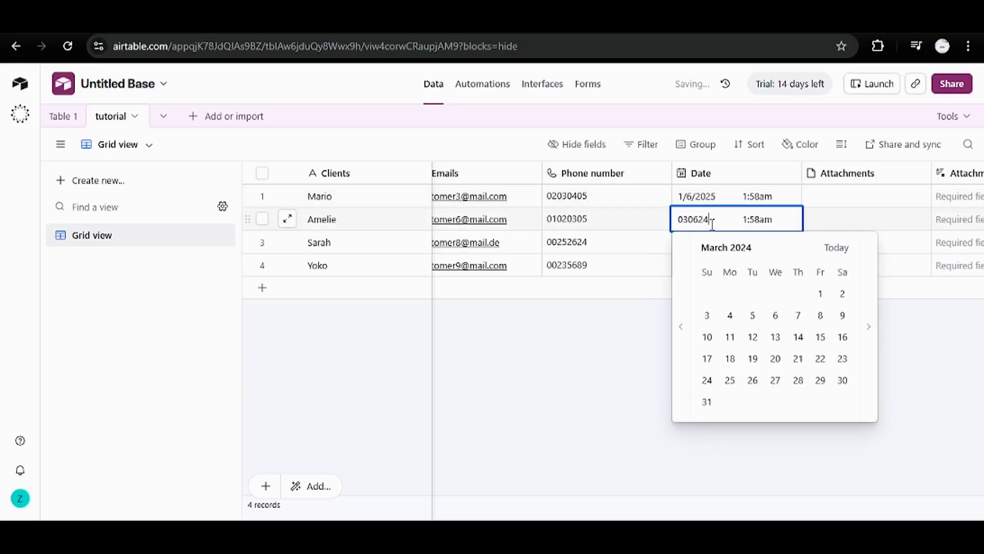
{"action": "key", "text": "Return"}
{"action": "type", "text": "06082025"}
{"action": "key", "text": "Return"}
{"action": "type", "text": "070126"}
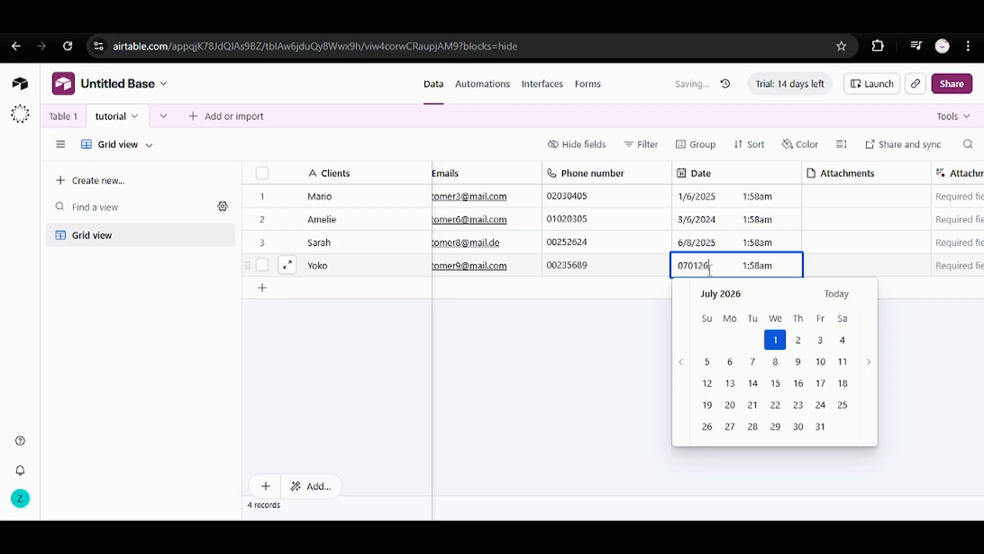
{"action": "key", "text": "Return"}
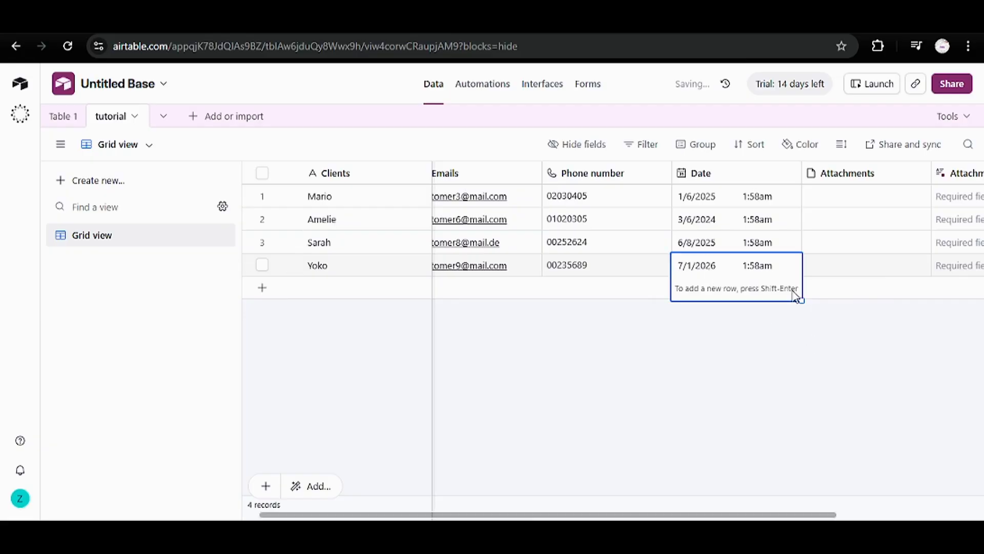
Turn off the Include time option of the Date field and save the field
{"action": "double_click", "coordinate": [747, 180]}
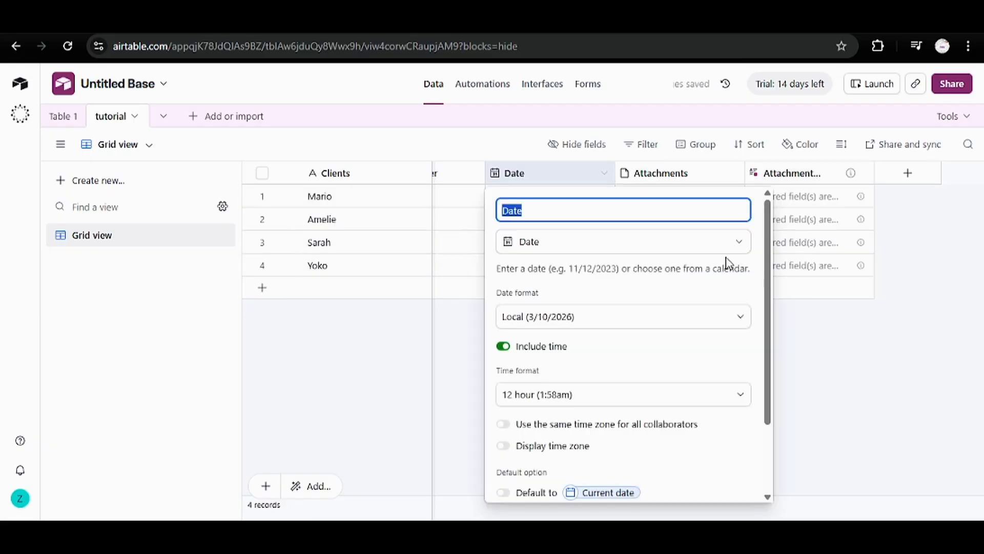
{"action": "left_click", "coordinate": [504, 347]}
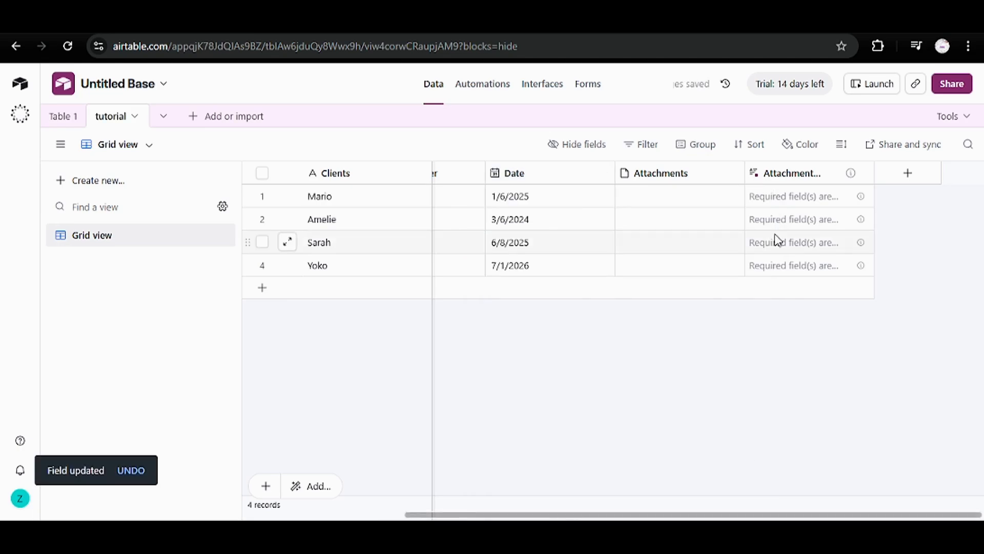
{"action": "scroll", "coordinate": [593, 514], "scroll_direction": "left", "scroll_amount": 5}
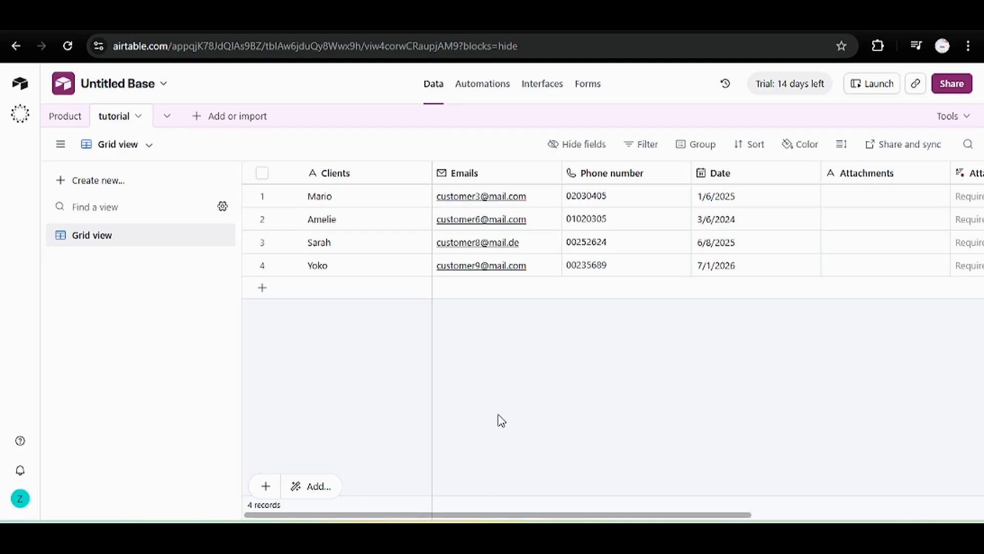
Review the client and product entries in the Product table, and return to the tutorial table
{"action": "left_click", "coordinate": [68, 116]}
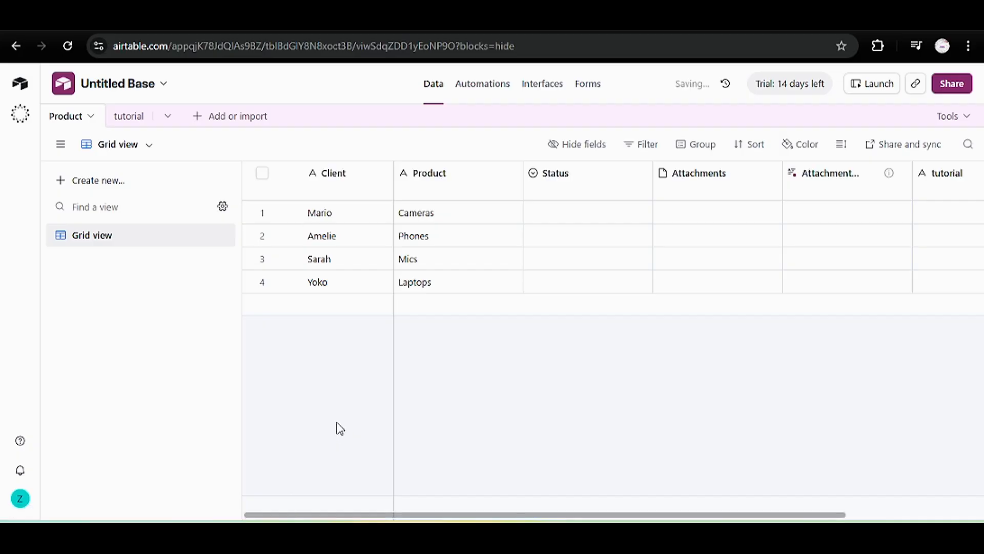
{"action": "left_click", "coordinate": [348, 220]}
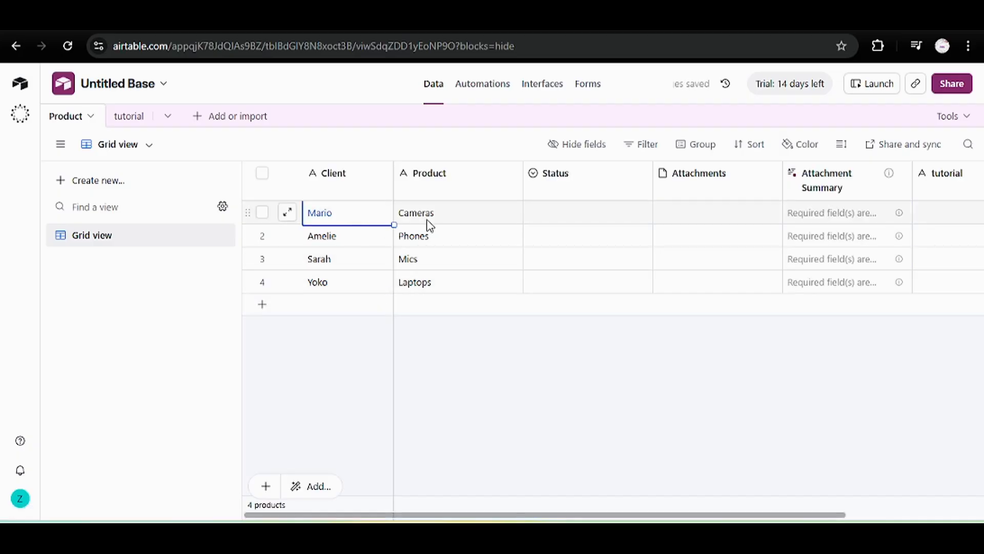
{"action": "left_click", "coordinate": [427, 223]}
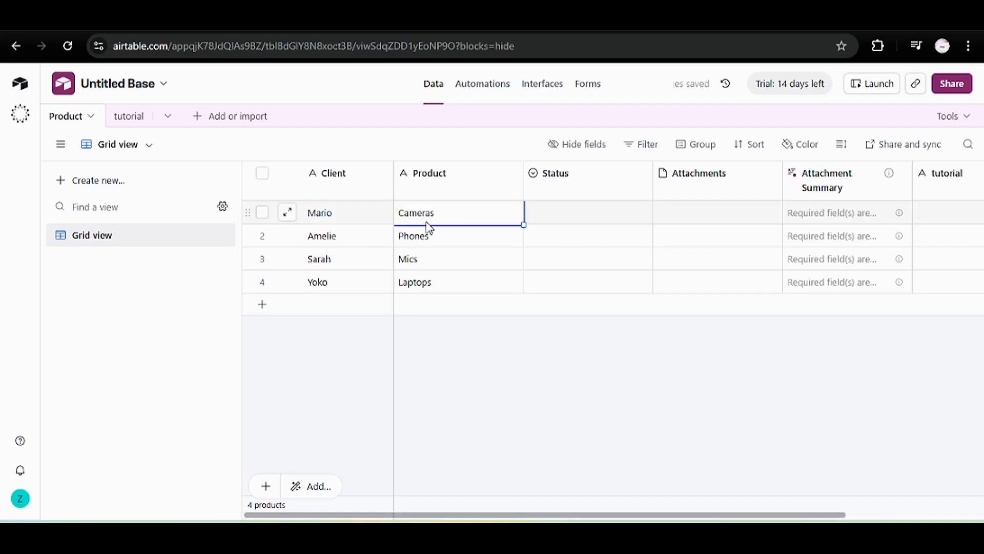
{"action": "left_click", "coordinate": [128, 116]}
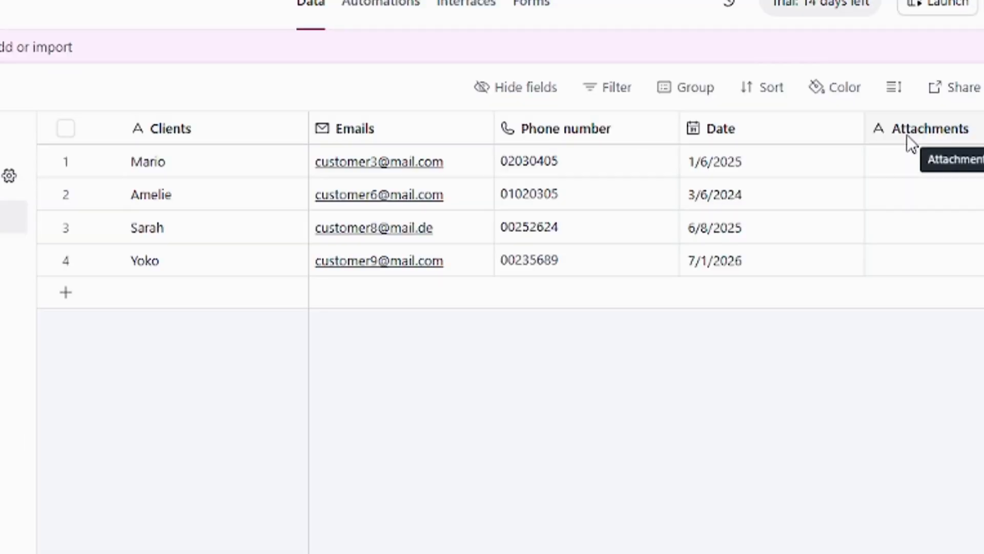
Convert the Attachments field to a single-record link to the Product table, and add that table's Product field as a lookup
{"action": "double_click", "coordinate": [906, 134]}
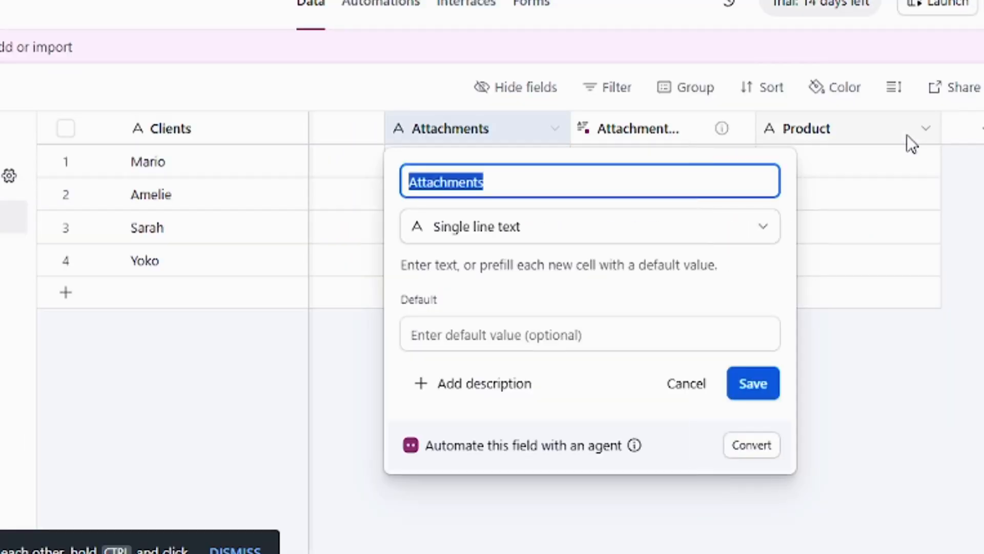
{"action": "left_click", "coordinate": [505, 228]}
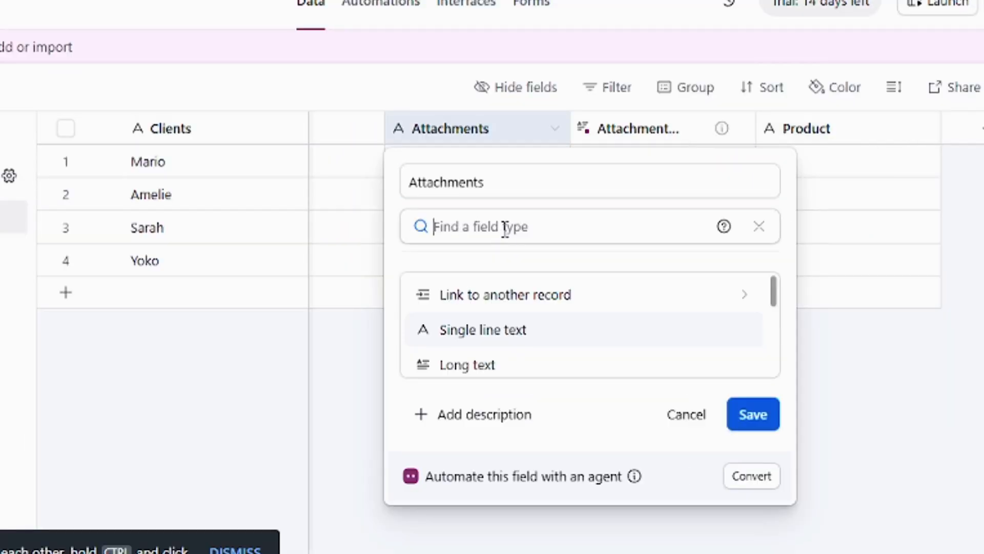
{"action": "left_click", "coordinate": [502, 296]}
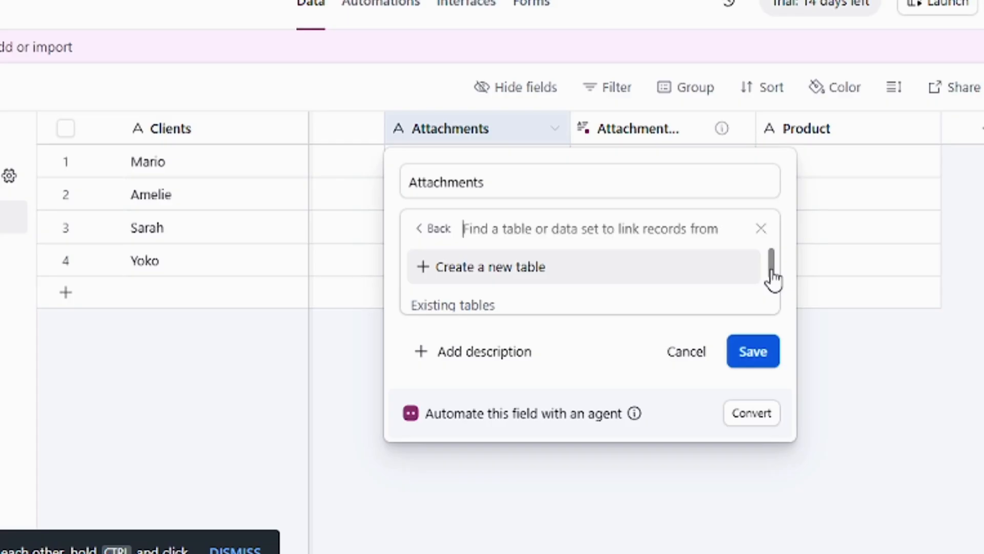
{"action": "left_click_drag", "start_coordinate": [772, 277], "coordinate": [774, 303]}
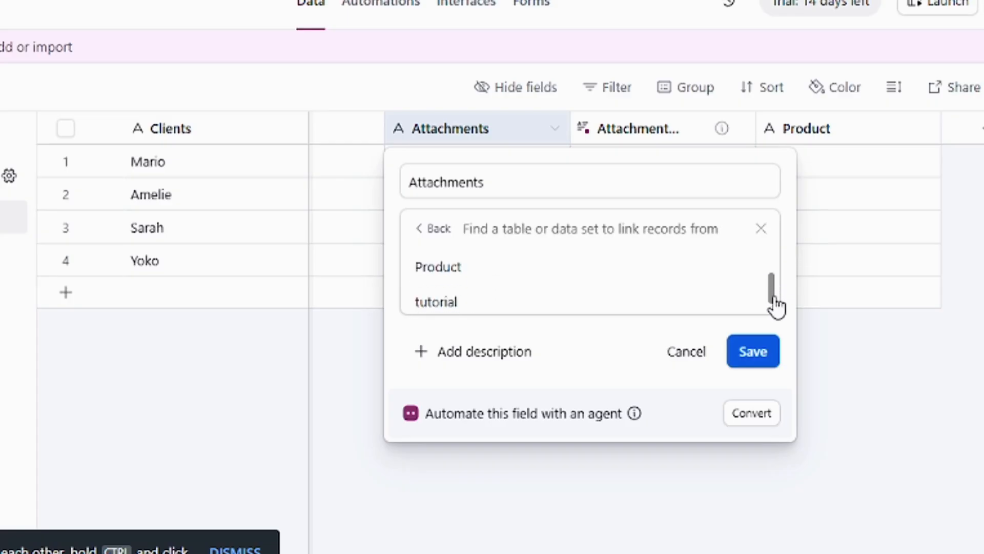
{"action": "left_click", "coordinate": [445, 259]}
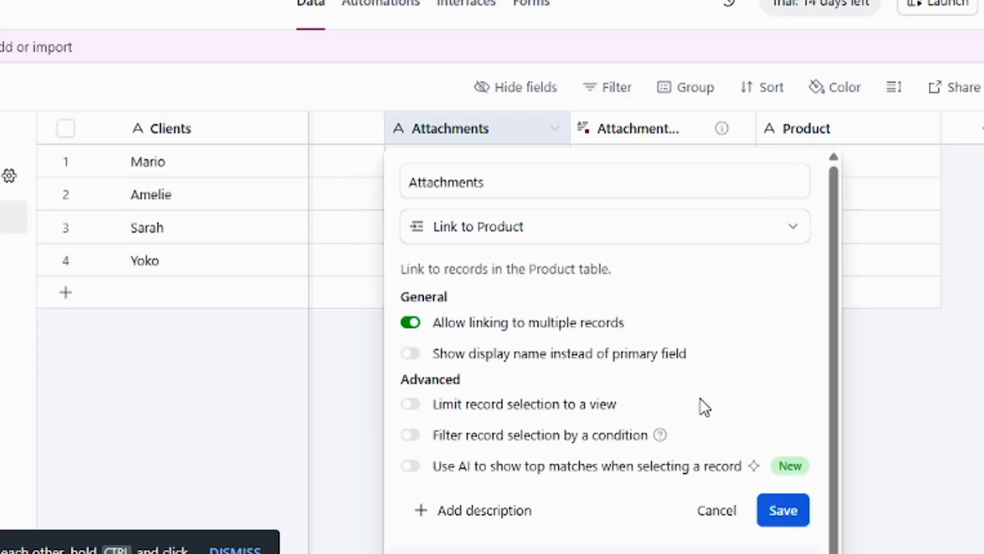
{"action": "left_click", "coordinate": [416, 322]}
{"action": "left_click", "coordinate": [771, 510]}
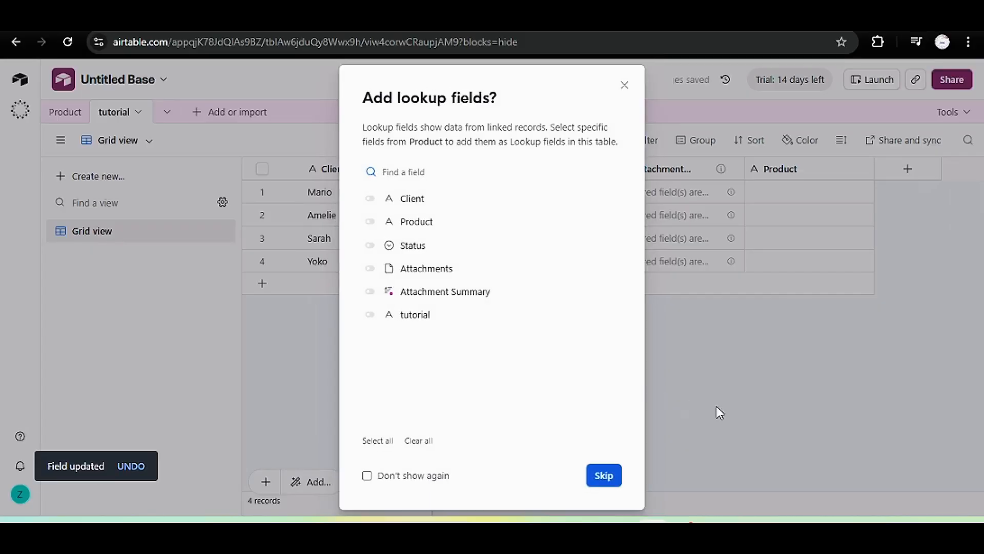
{"action": "left_click", "coordinate": [379, 228]}
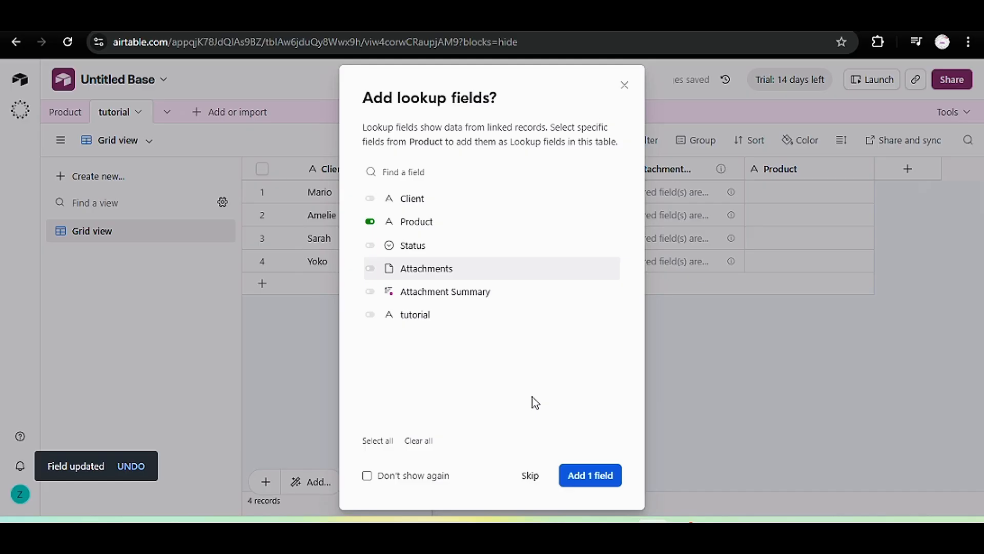
{"action": "left_click", "coordinate": [600, 482]}
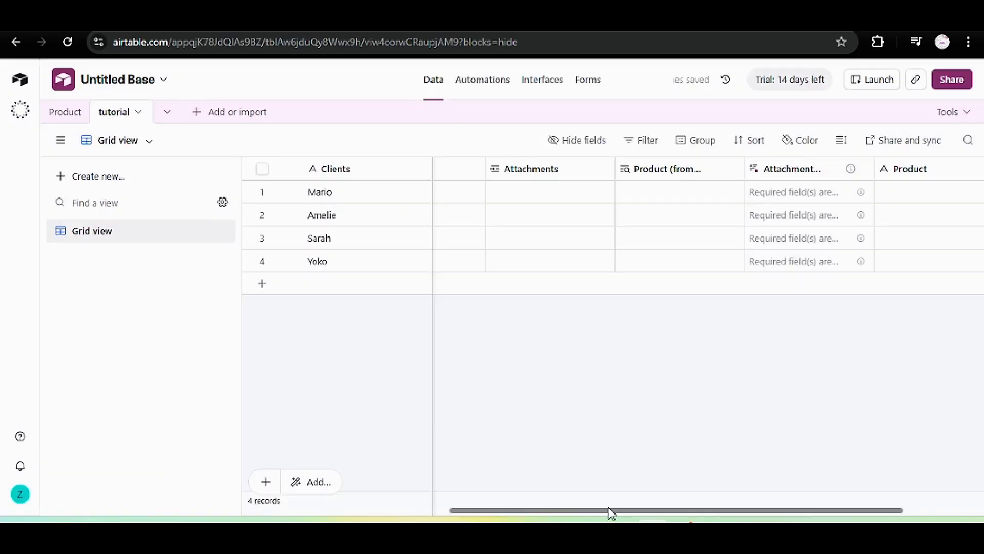
Rename the linked Attachments field as Products
{"action": "left_click_drag", "start_coordinate": [611, 511], "coordinate": [458, 515]}
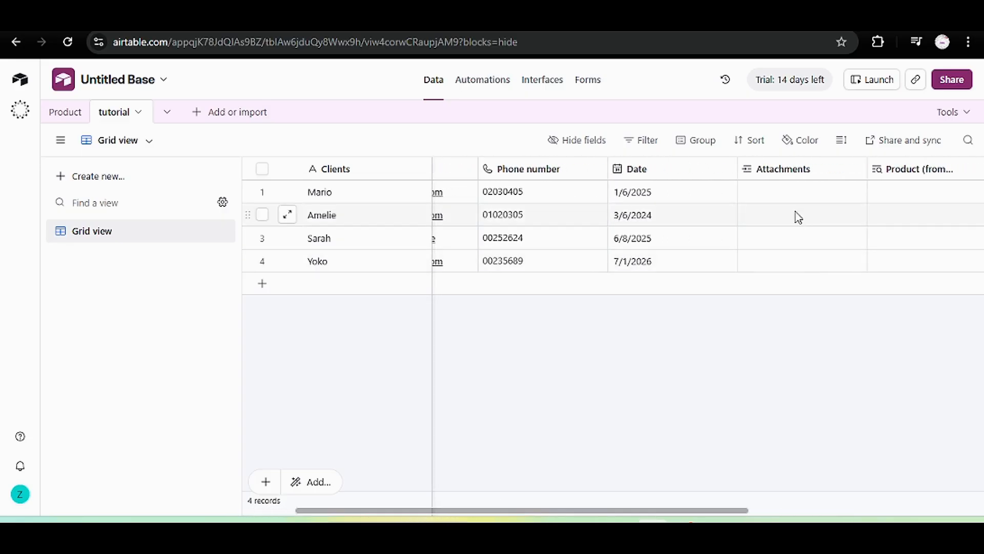
{"action": "left_click", "coordinate": [790, 195]}
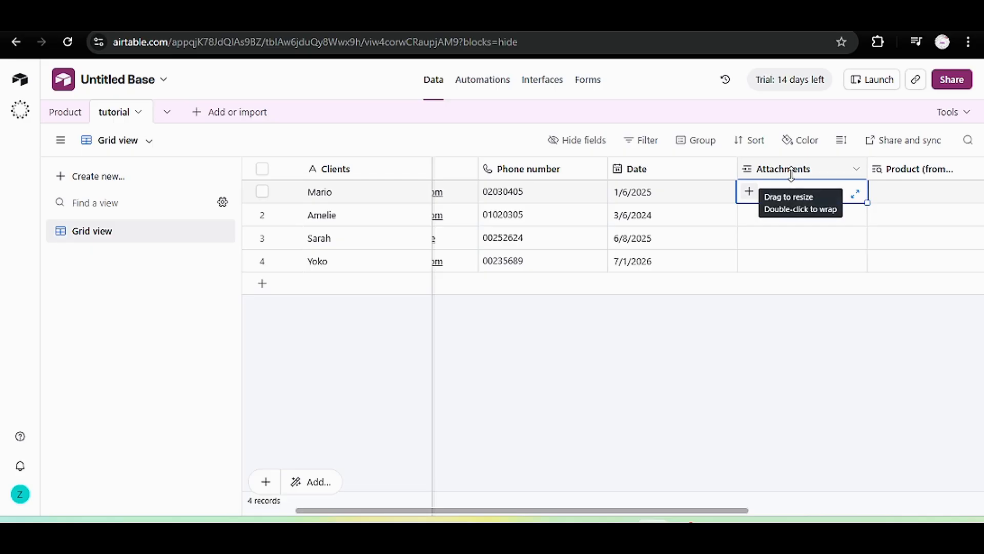
{"action": "left_click", "coordinate": [793, 173]}
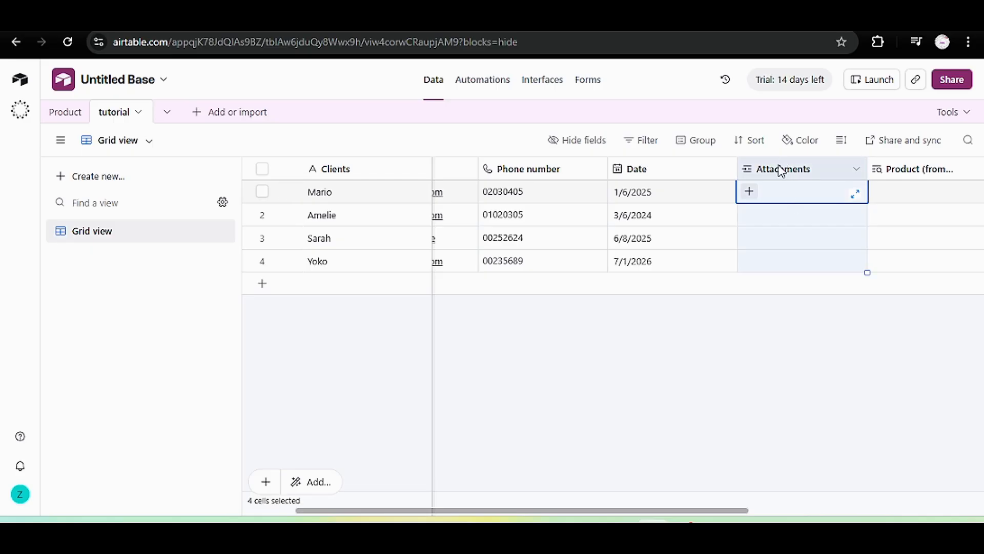
{"action": "double_click", "coordinate": [780, 170]}
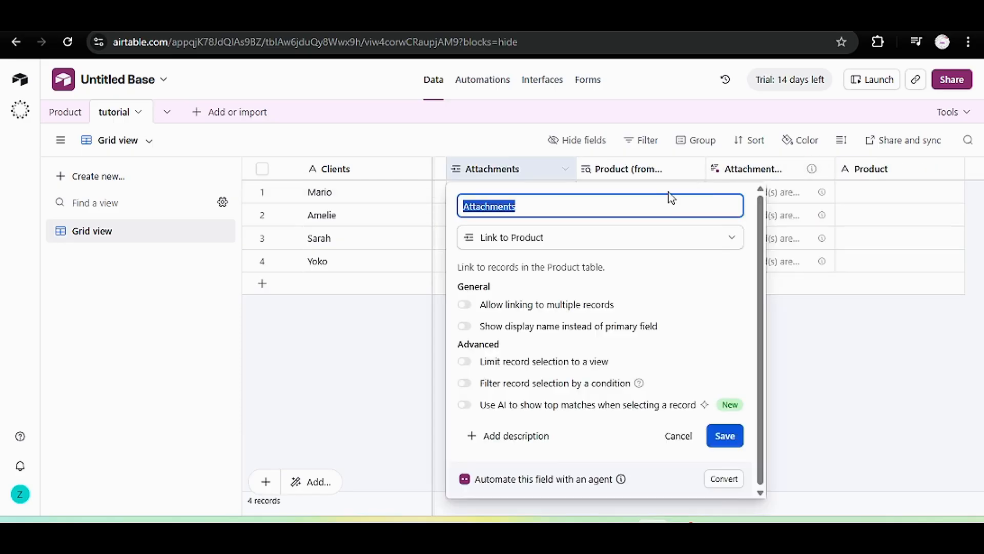
{"action": "type", "text": "Pro"}
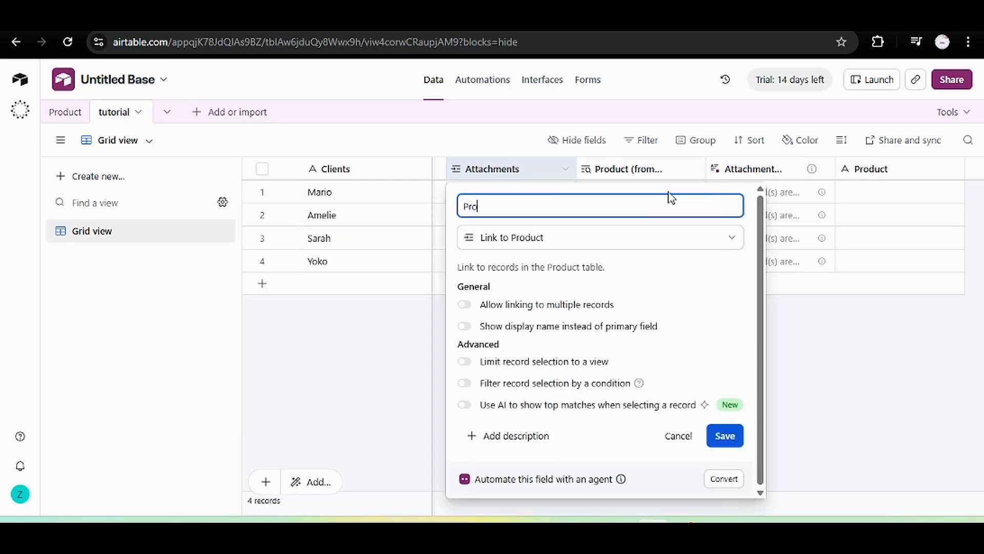
{"action": "type", "text": "ducts"}
{"action": "key", "text": "Return"}
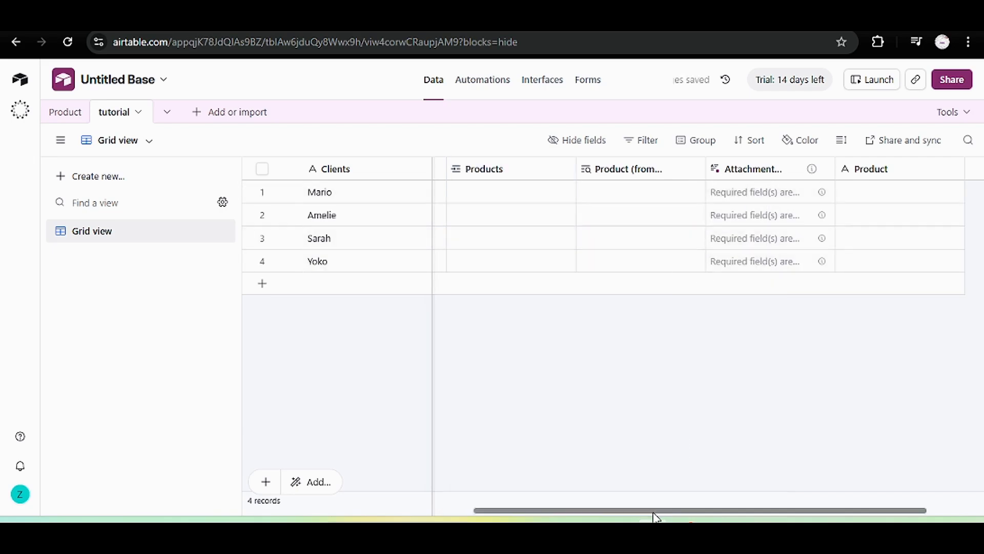
Link the Products cell of row 1 to the matching client record with the product Cameras
{"action": "left_click_drag", "start_coordinate": [654, 511], "coordinate": [435, 511]}
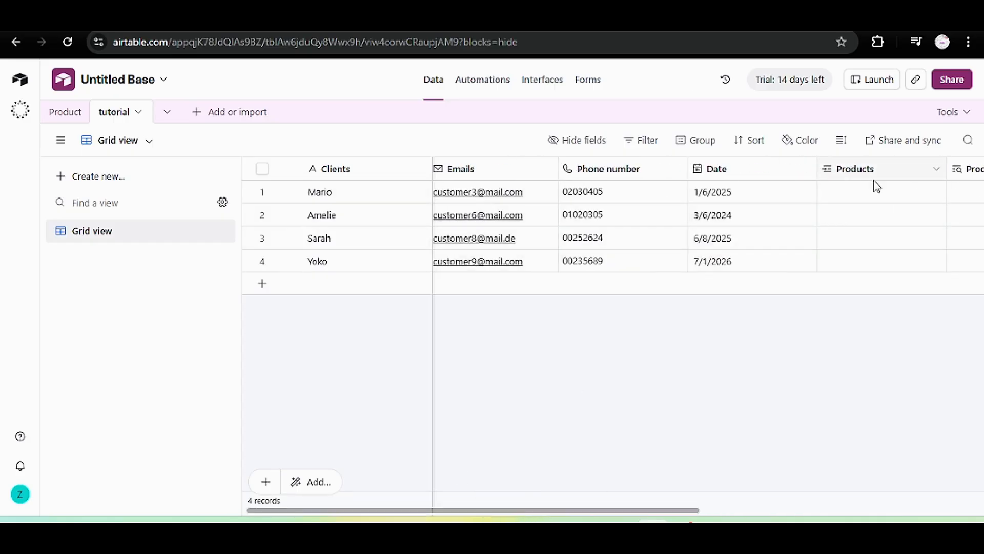
{"action": "left_click", "coordinate": [865, 200]}
{"action": "left_click", "coordinate": [840, 197]}
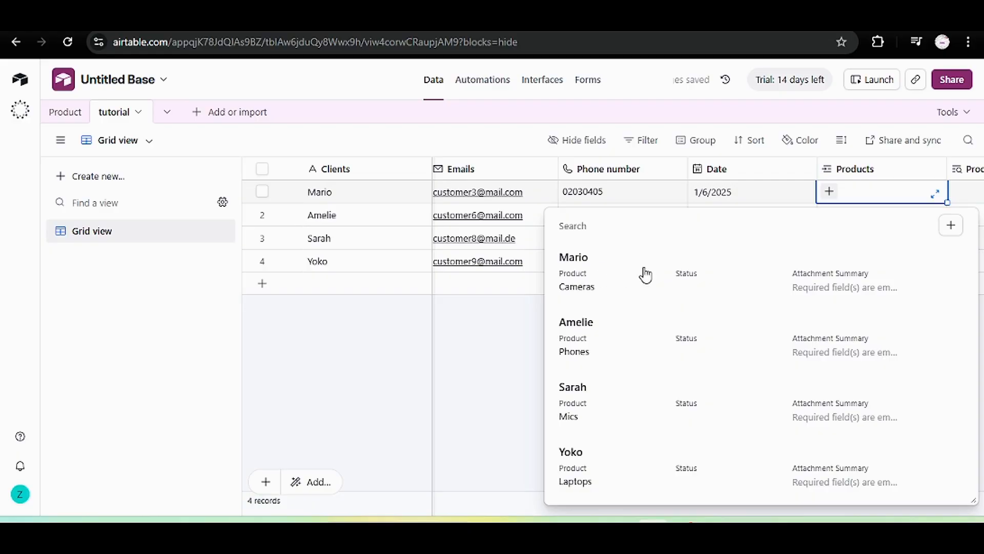
{"action": "left_click", "coordinate": [602, 272]}
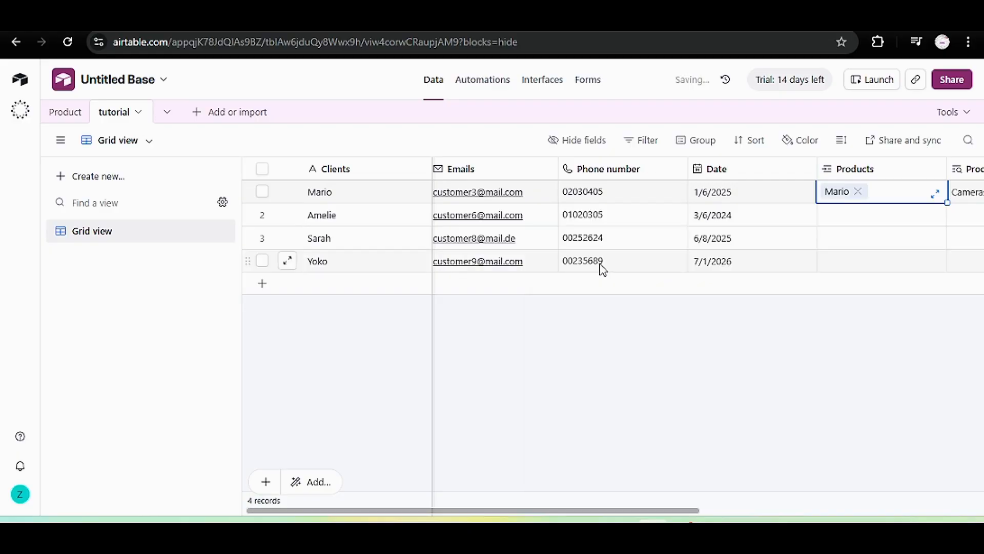
Open the record linked in row 1 to examine its details, and close it again
{"action": "left_click", "coordinate": [838, 195]}
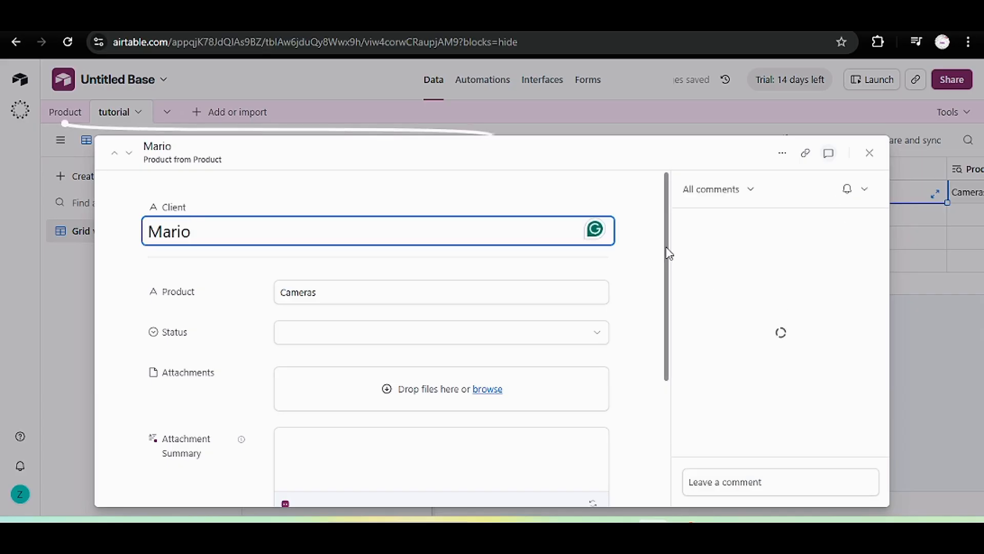
{"action": "left_click_drag", "start_coordinate": [666, 248], "coordinate": [659, 181]}
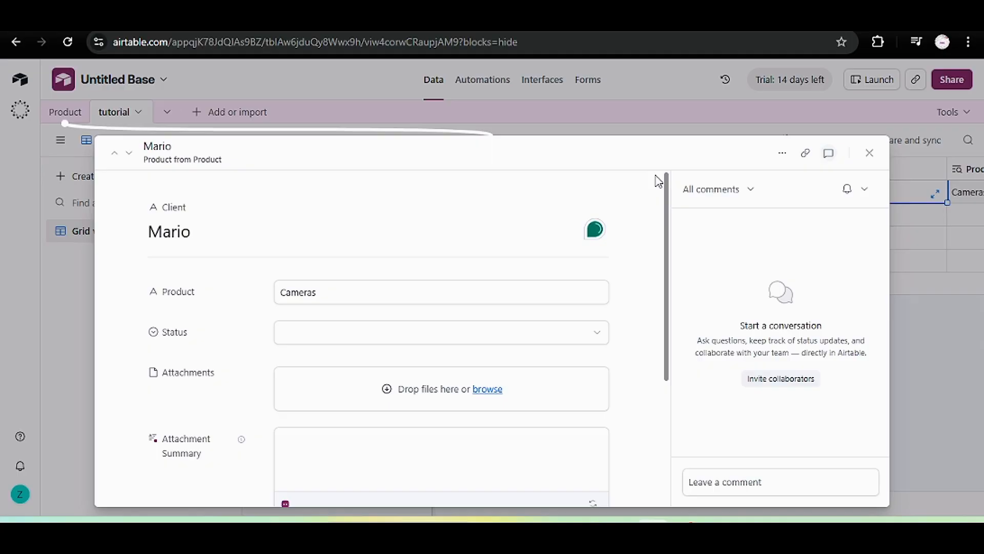
{"action": "left_click", "coordinate": [448, 296]}
{"action": "left_click", "coordinate": [443, 268]}
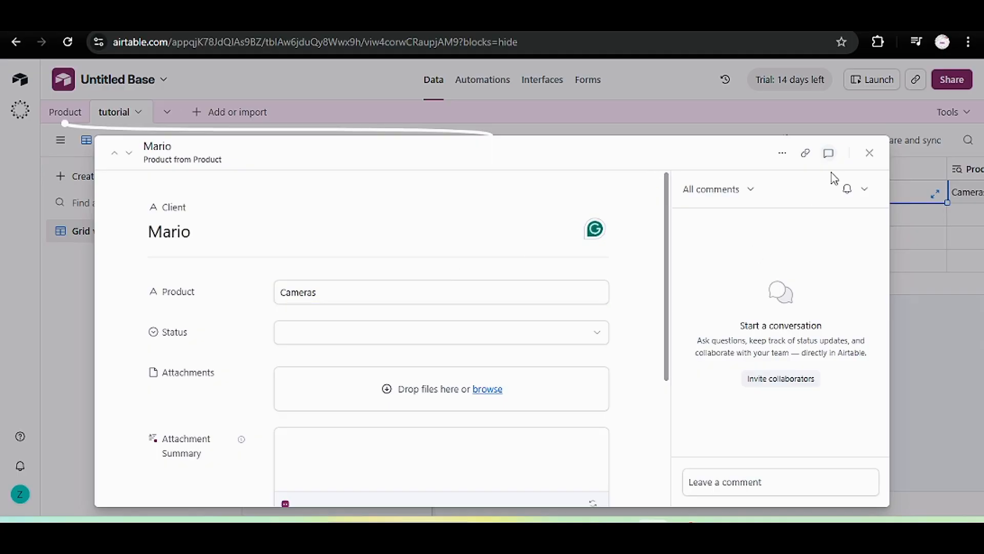
{"action": "left_click", "coordinate": [869, 153]}
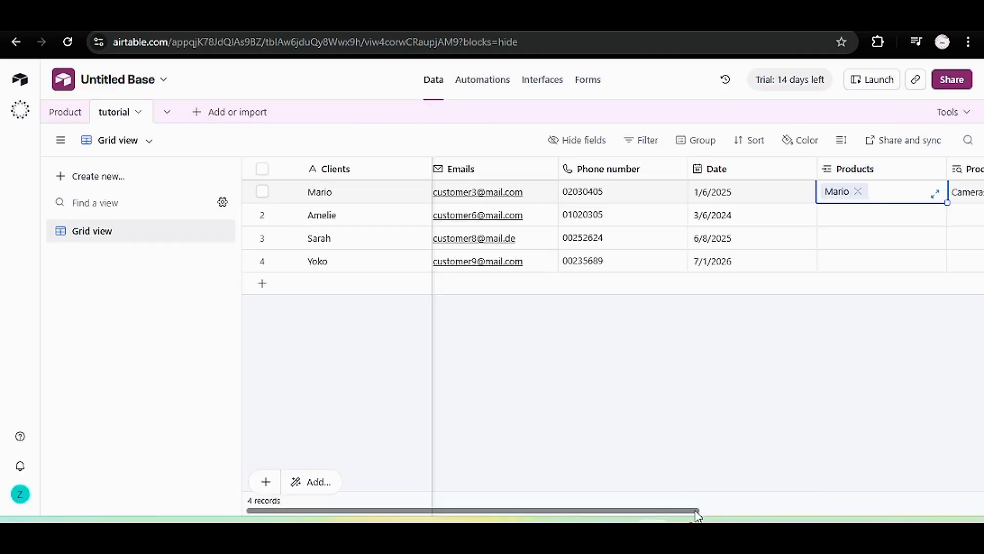
Link the Products cells of rows 2 to 4 to the matching client records for Phones, Mics and Laptops
{"action": "left_click_drag", "start_coordinate": [697, 515], "coordinate": [794, 515]}
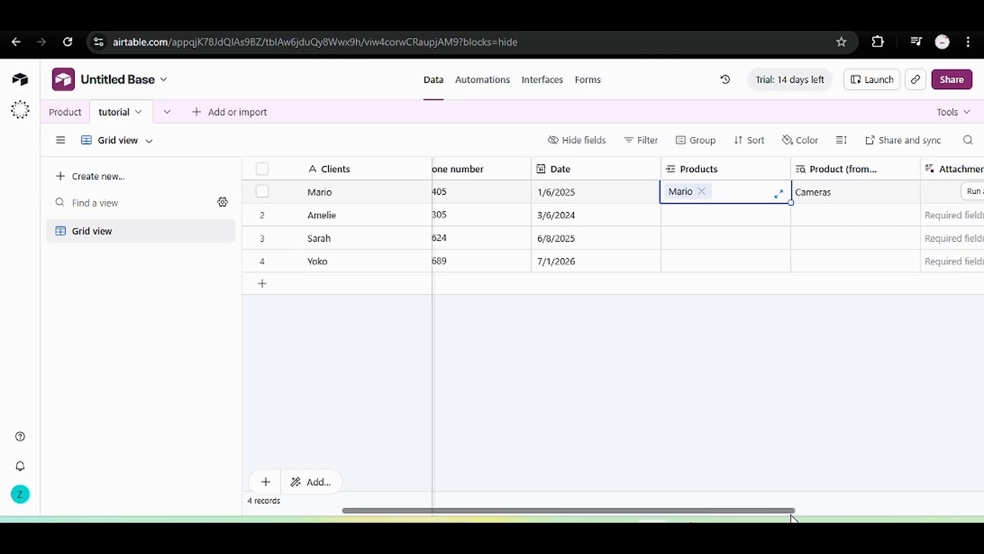
{"action": "left_click", "coordinate": [706, 217]}
{"action": "left_click", "coordinate": [669, 215]}
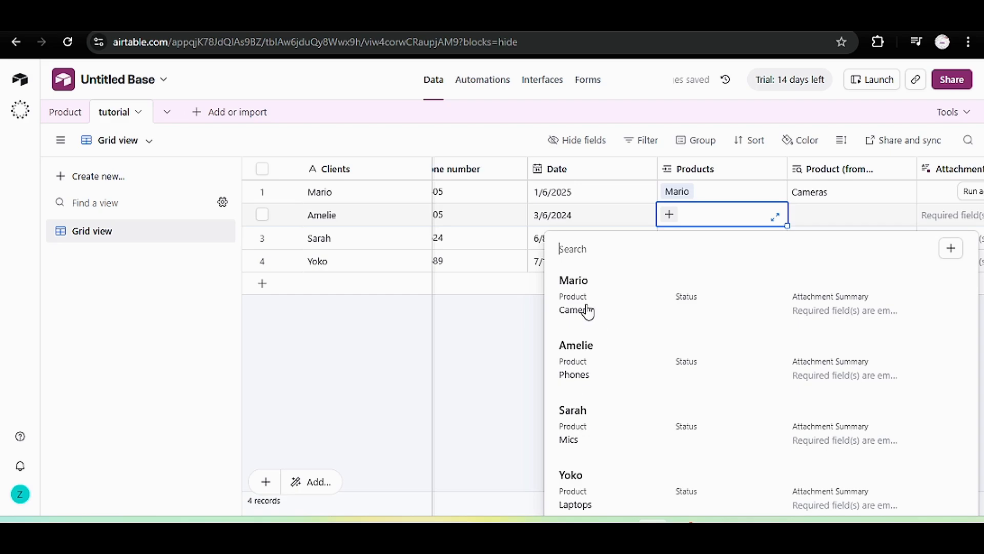
{"action": "left_click", "coordinate": [587, 345]}
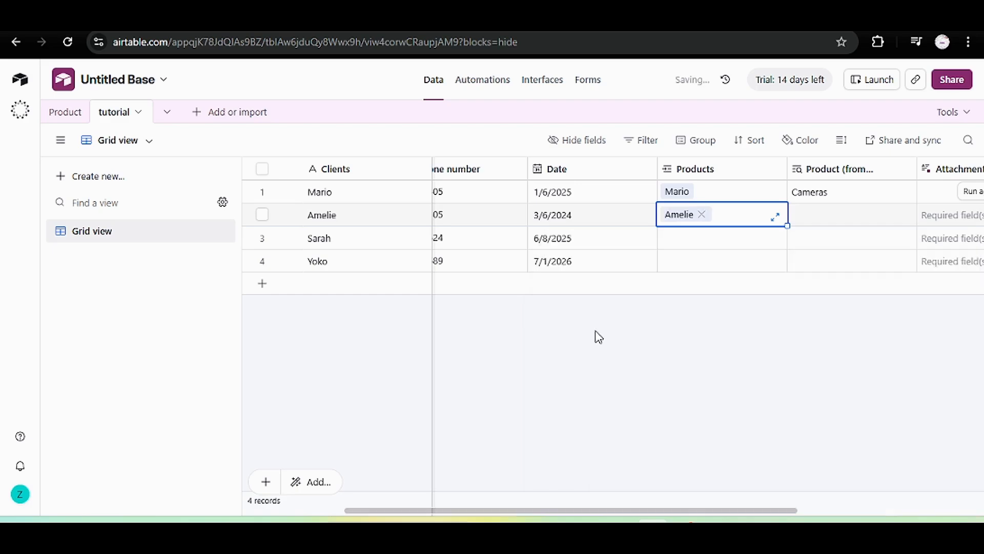
{"action": "left_click", "coordinate": [676, 246]}
{"action": "left_click", "coordinate": [669, 238]}
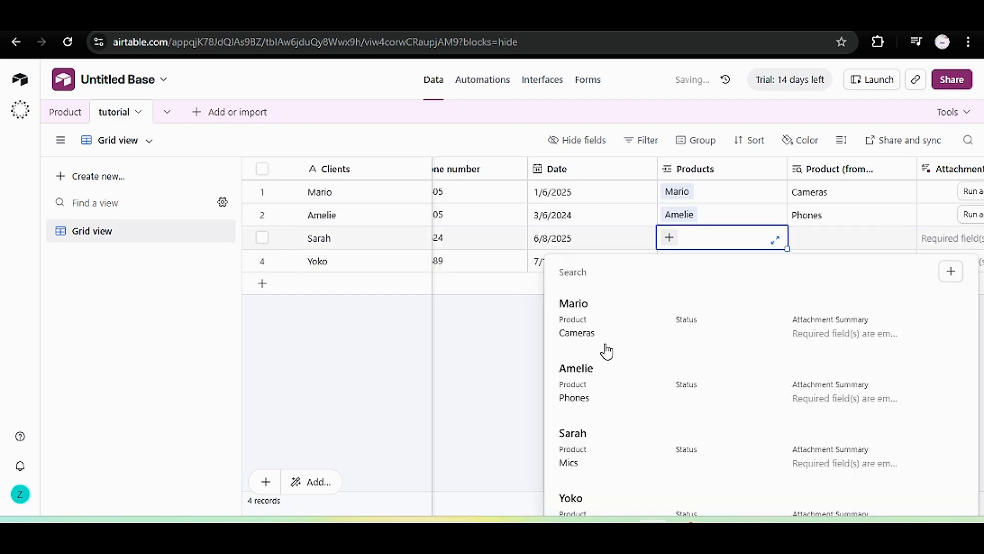
{"action": "left_click", "coordinate": [582, 437]}
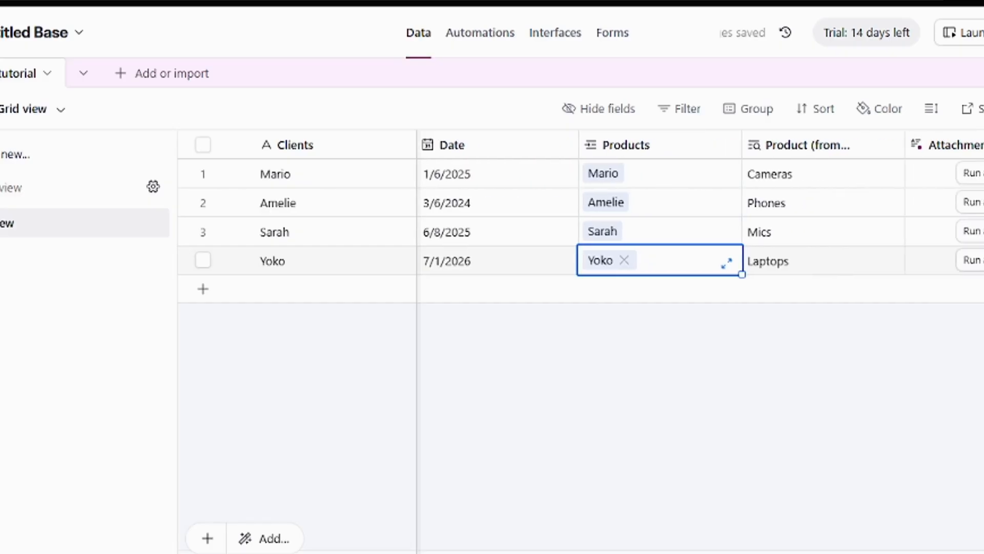
Review the linked and lookup columns of the tutorial table, and the Status and tutorial 2 columns of the Product table
{"action": "scroll", "coordinate": [660, 260], "scroll_direction": "right", "scroll_amount": 1}
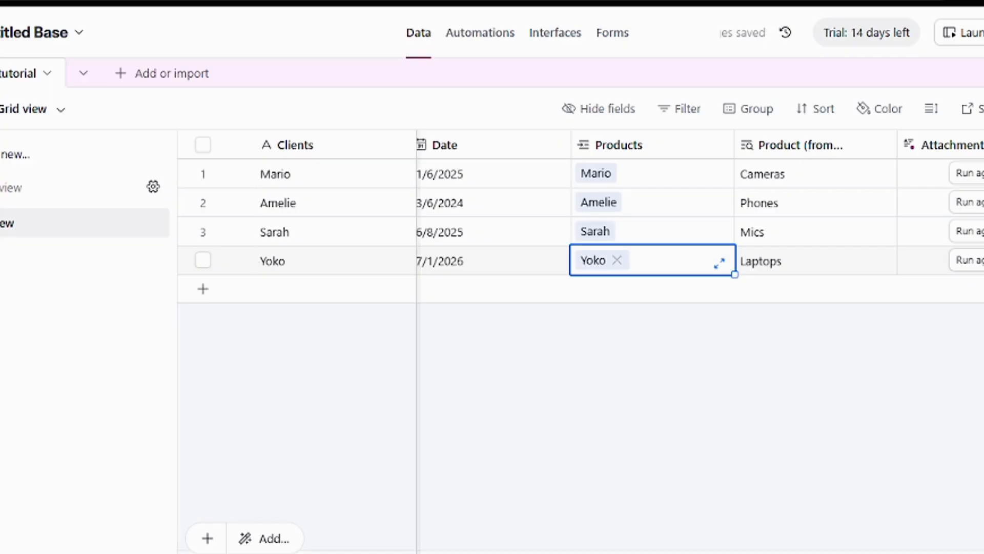
{"action": "scroll", "coordinate": [700, 215], "scroll_direction": "left", "scroll_amount": 5}
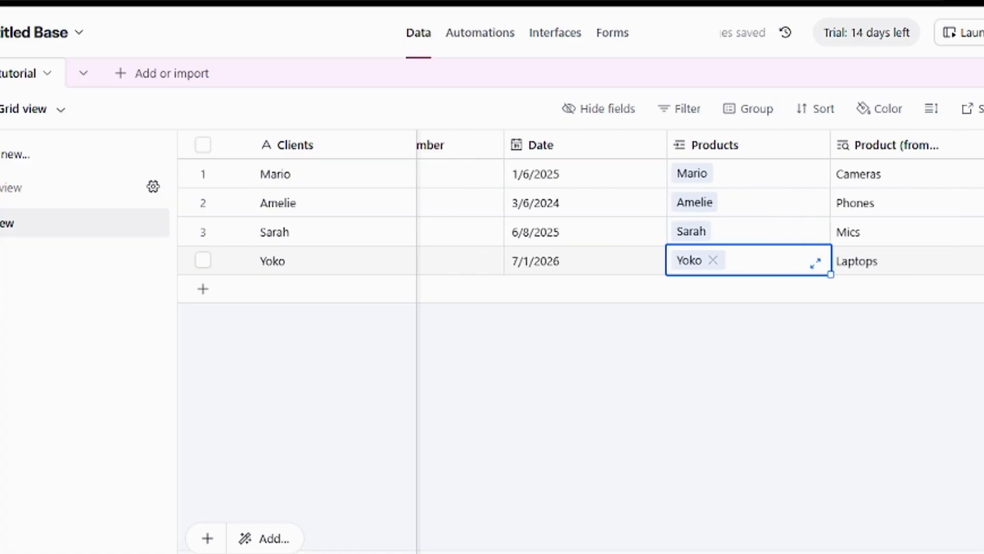
{"action": "scroll", "coordinate": [699, 216], "scroll_direction": "left", "scroll_amount": 2}
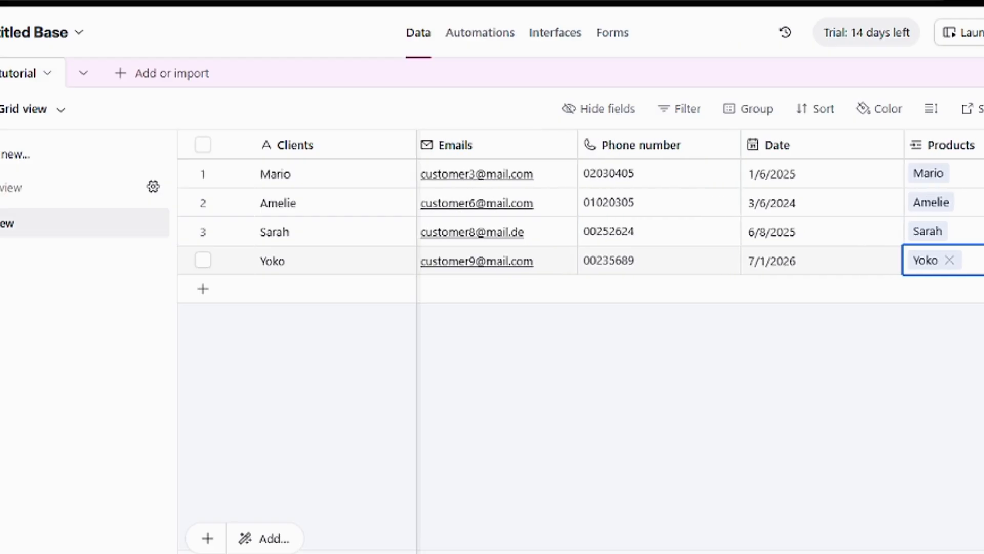
{"action": "key", "text": "Escape"}
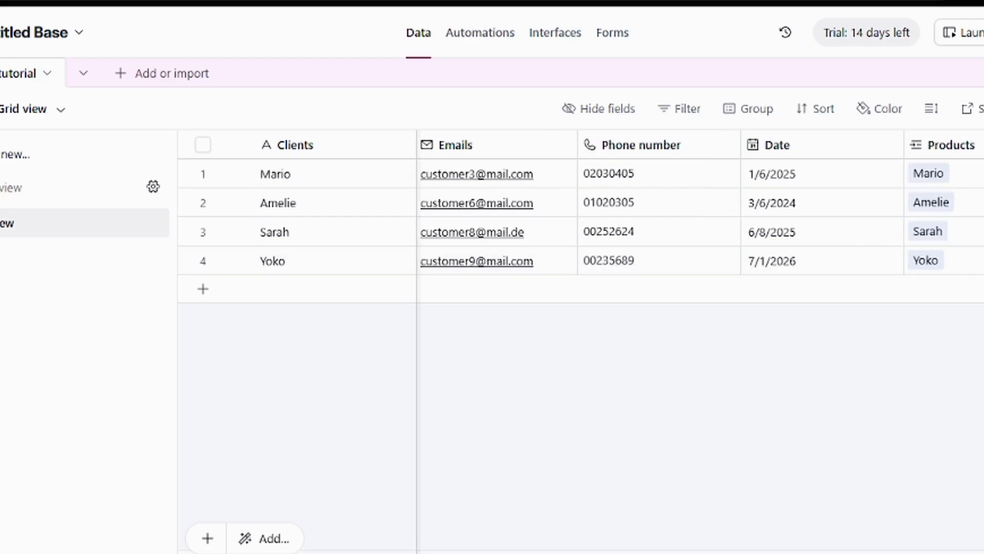
{"action": "scroll", "coordinate": [700, 215], "scroll_direction": "right", "scroll_amount": 1}
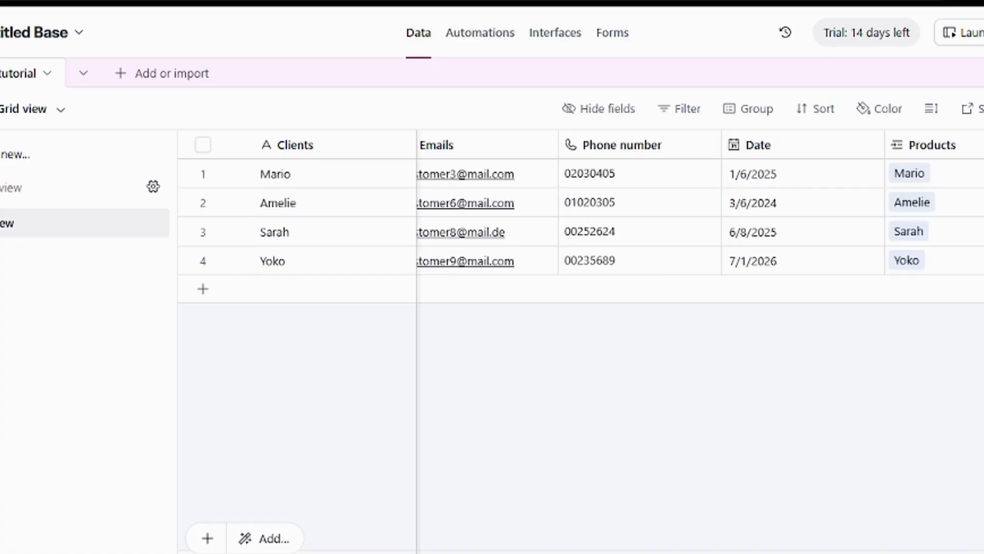
{"action": "scroll", "coordinate": [699, 215], "scroll_direction": "right", "scroll_amount": 1}
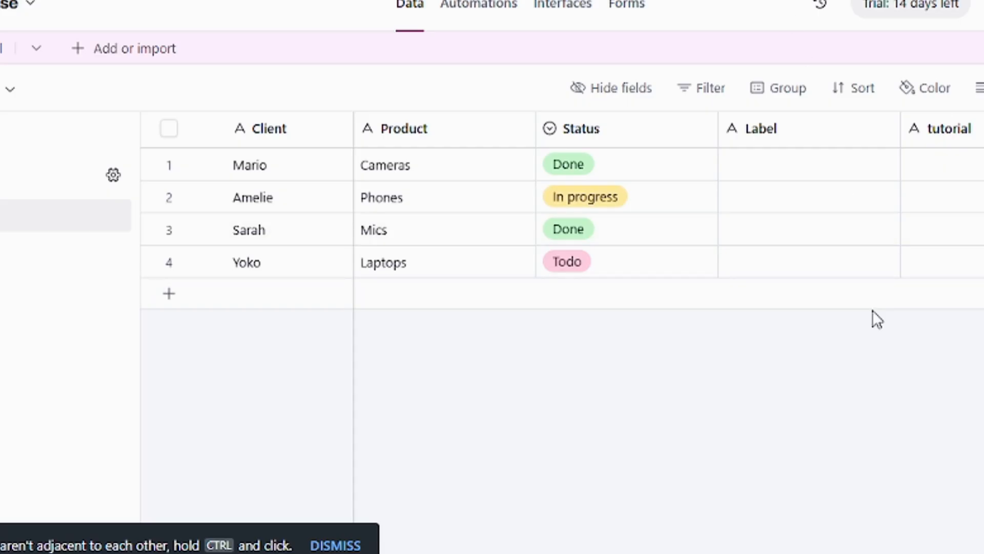
{"action": "scroll", "coordinate": [872, 310], "scroll_direction": "right", "scroll_amount": 5}
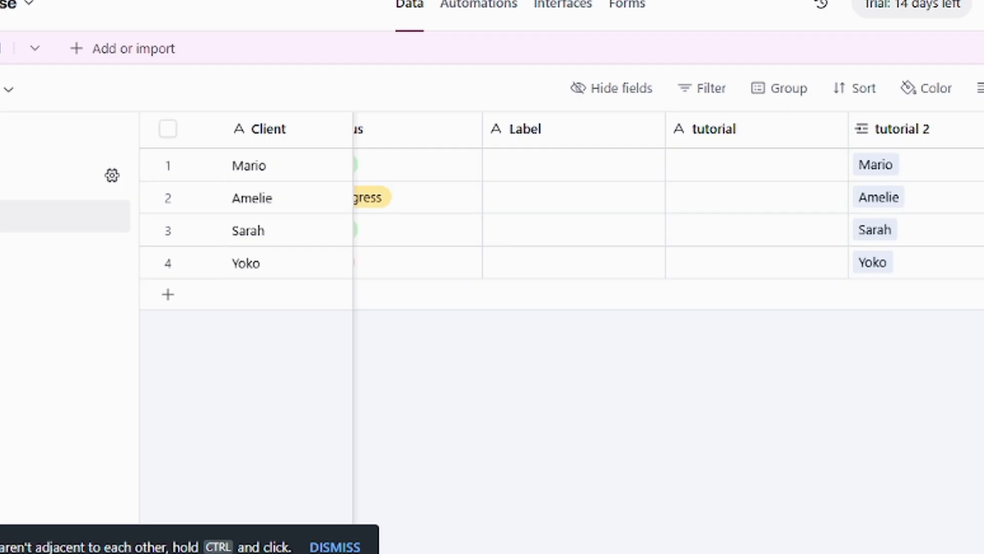
{"action": "scroll", "coordinate": [649, 195], "scroll_direction": "left", "scroll_amount": 4}
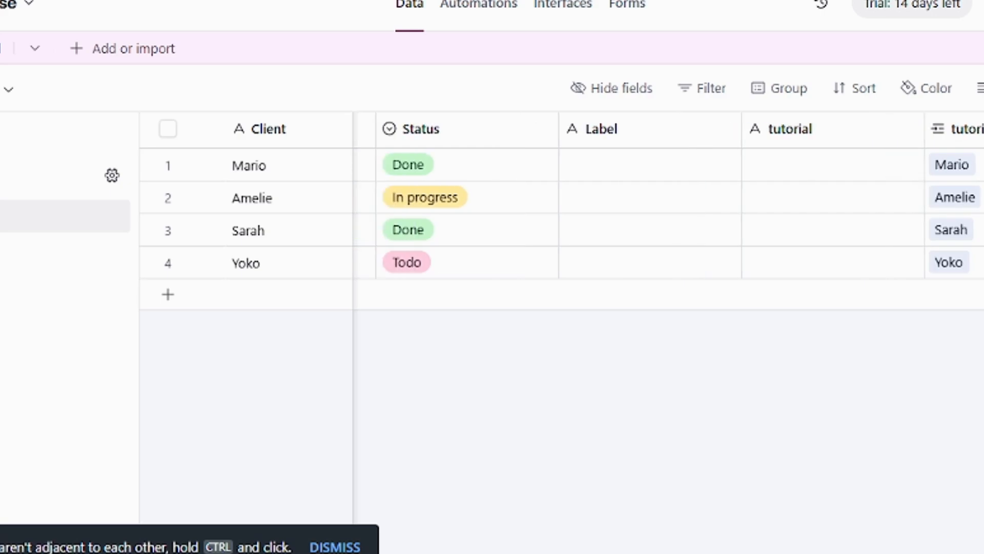
{"action": "scroll", "coordinate": [636, 195], "scroll_direction": "left", "scroll_amount": 4}
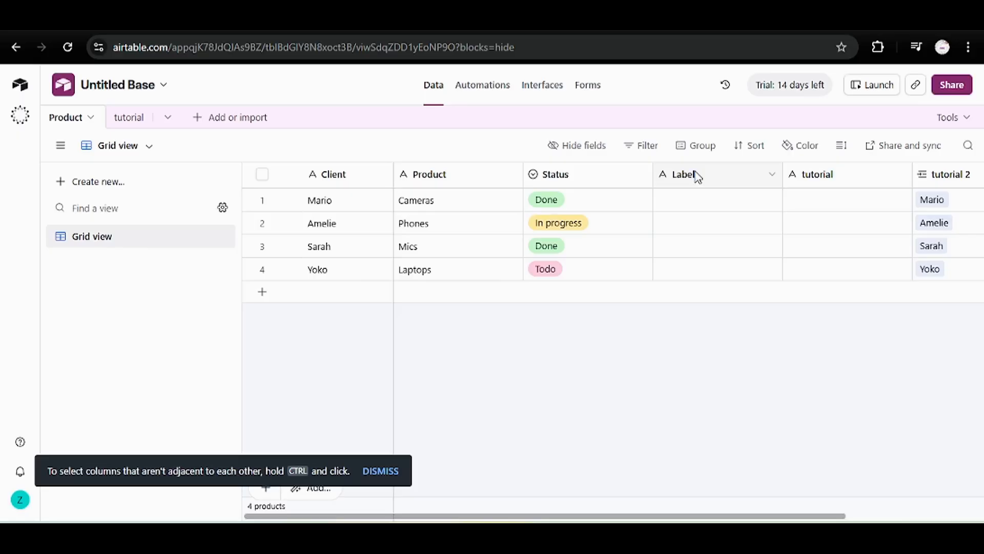
Change the Label field of the Product table to the Formula type and rename it "if"
{"action": "double_click", "coordinate": [783, 133]}
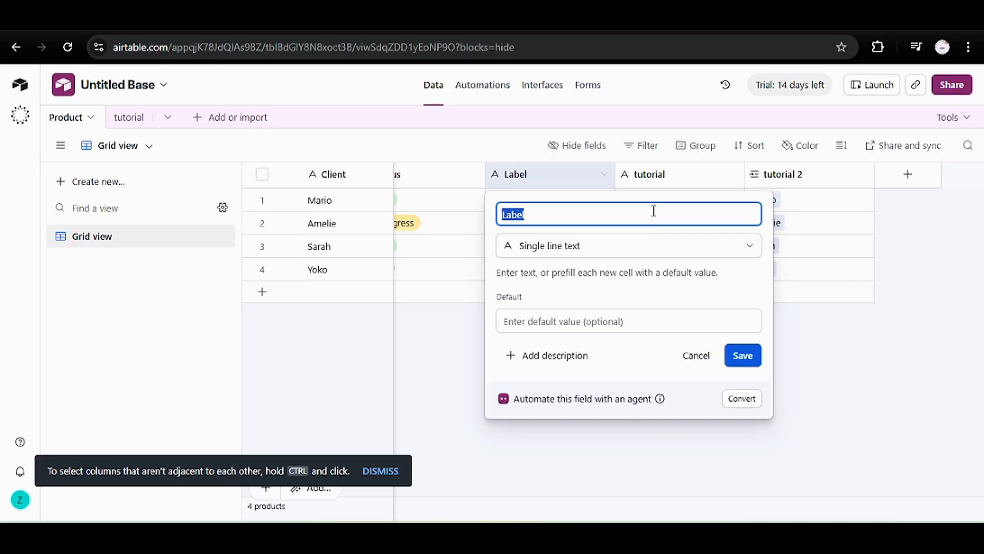
{"action": "left_click", "coordinate": [617, 246]}
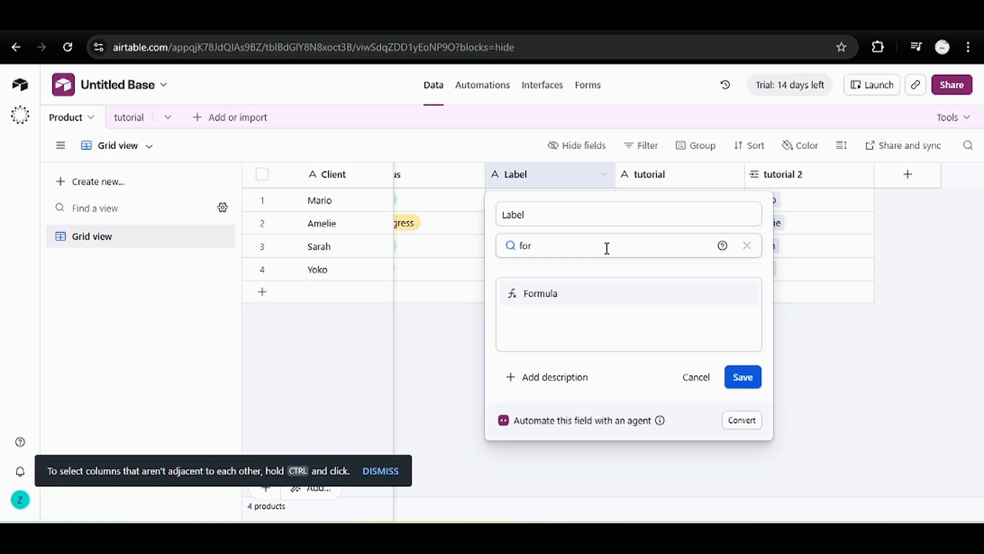
{"action": "left_click", "coordinate": [569, 294]}
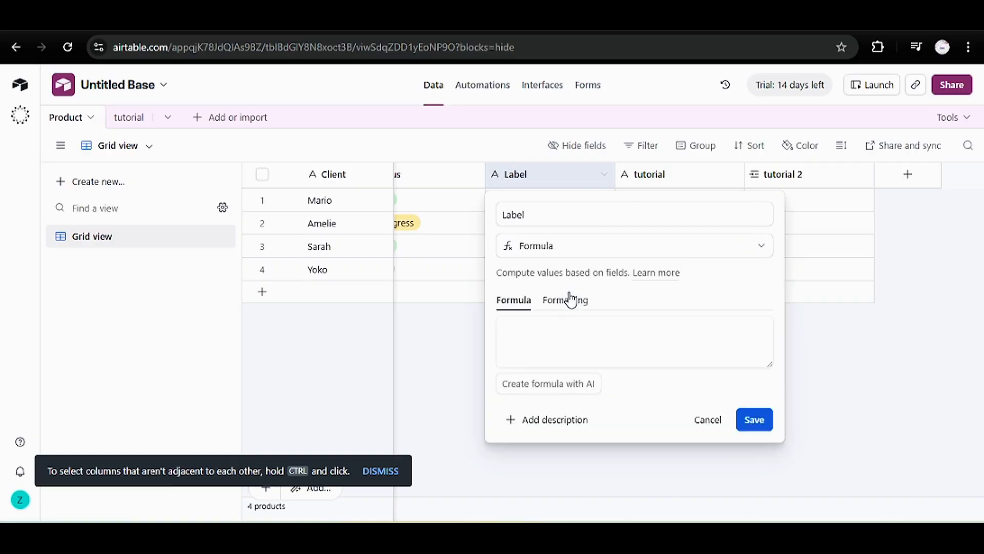
{"action": "left_click", "coordinate": [597, 321]}
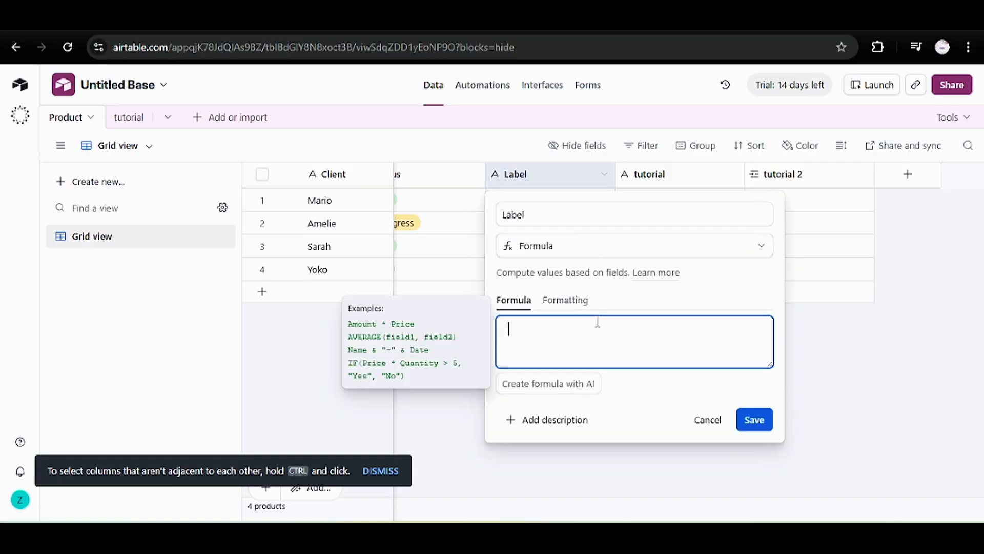
{"action": "left_click", "coordinate": [543, 213]}
{"action": "double_click", "coordinate": [544, 210]}
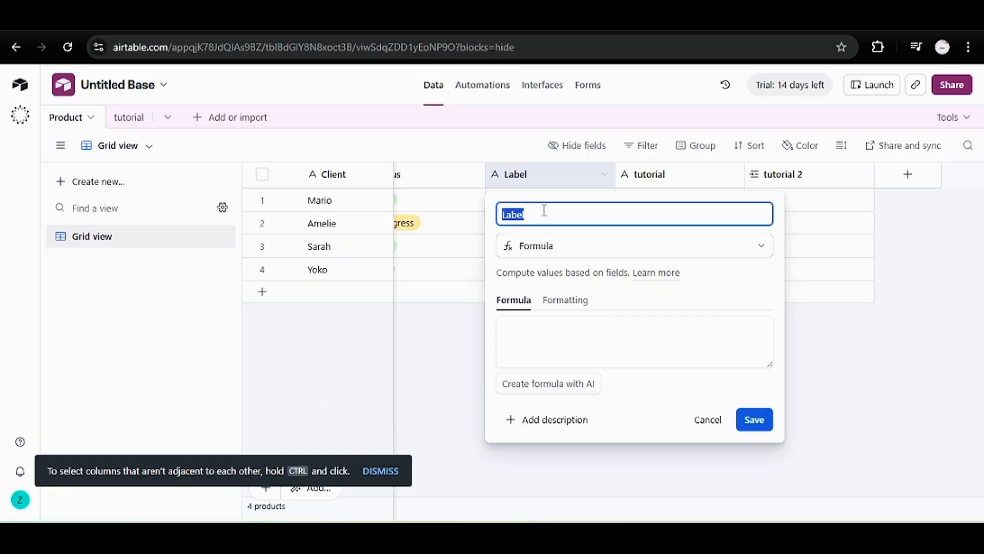
{"action": "type", "text": "if"}
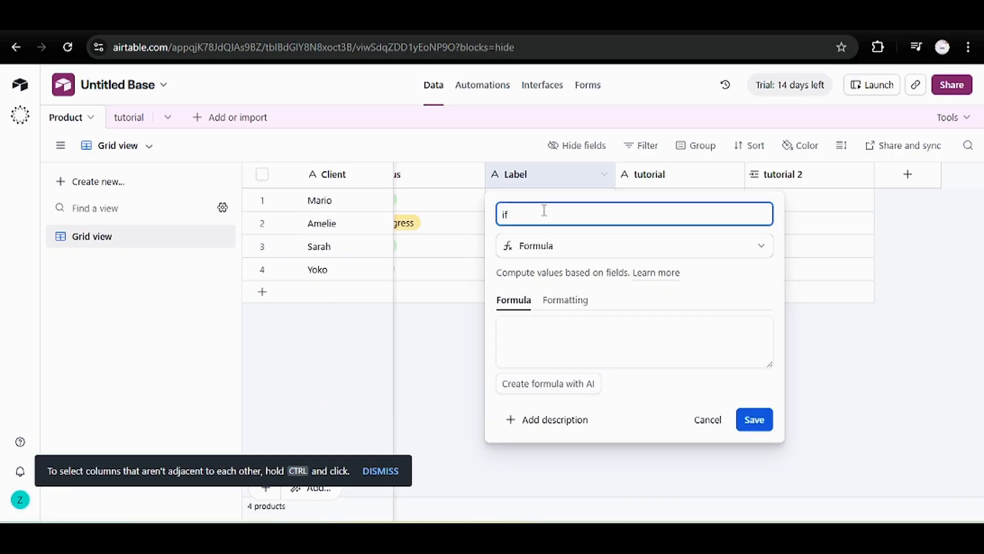
Begin an IF formula for the field with the condition Status = 'Done' on its own line
{"action": "left_click", "coordinate": [569, 350]}
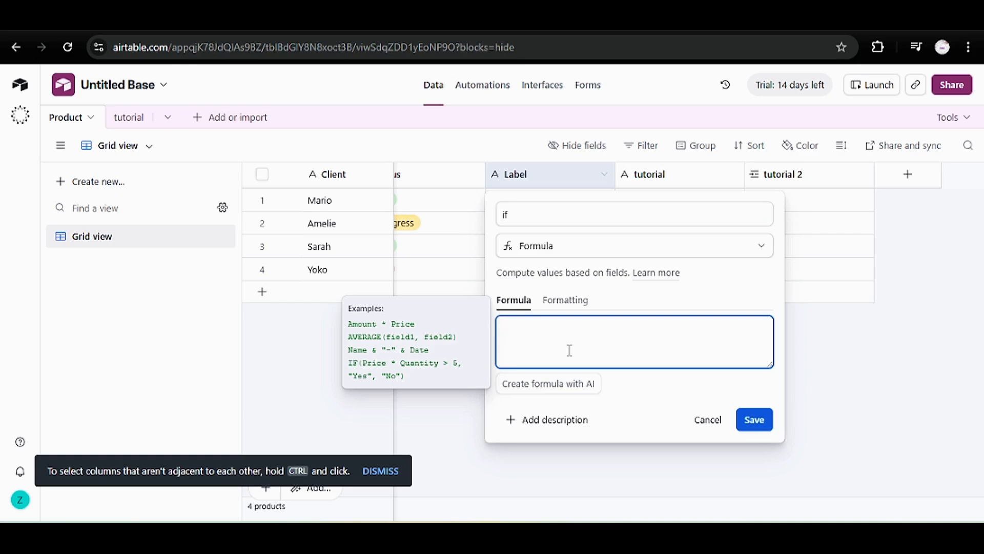
{"action": "type", "text": "if"}
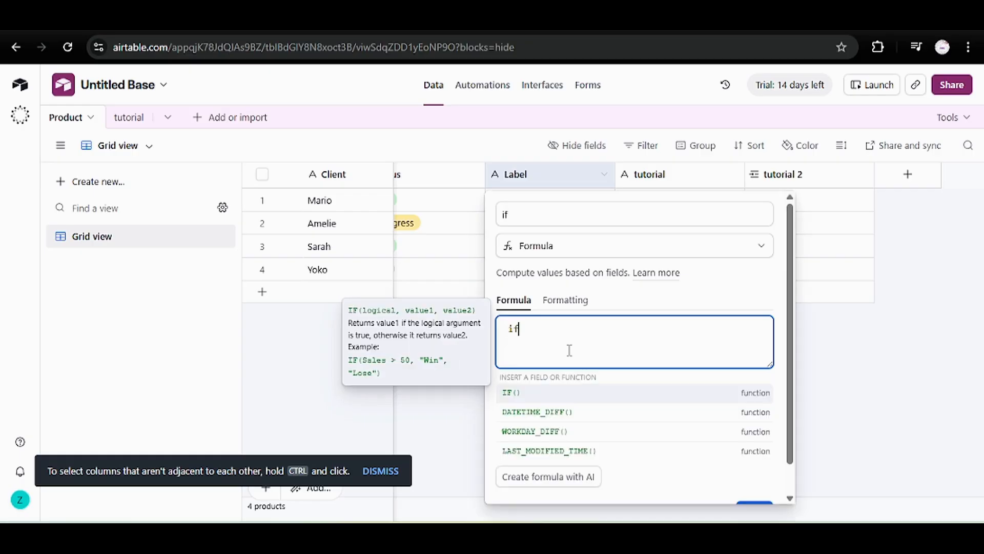
{"action": "type", "text": "("}
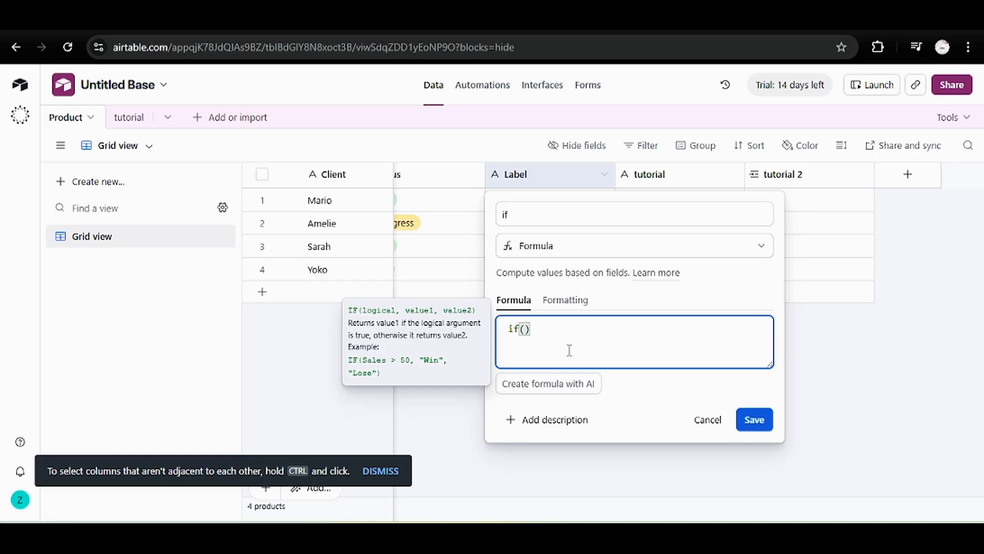
{"action": "key", "text": "Return"}
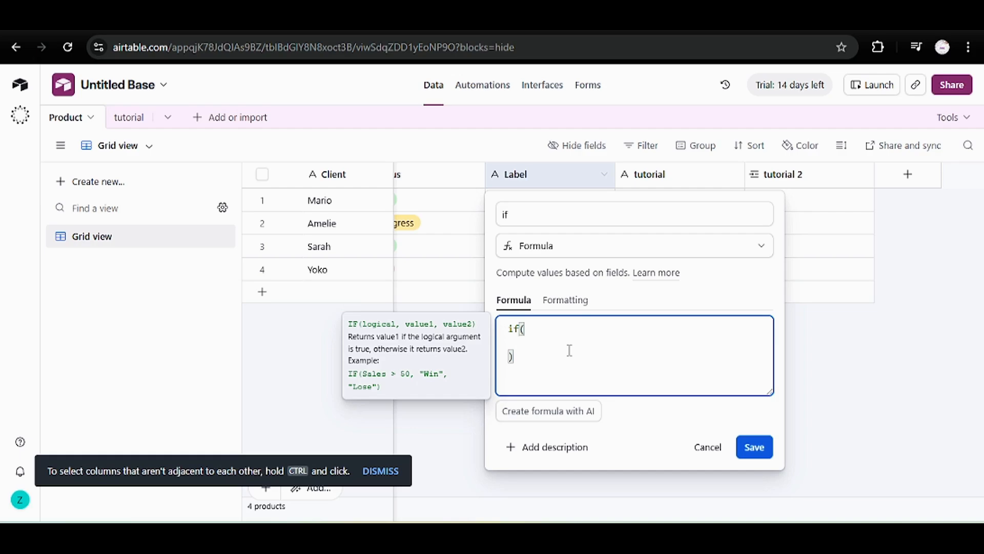
{"action": "type", "text": "stat"}
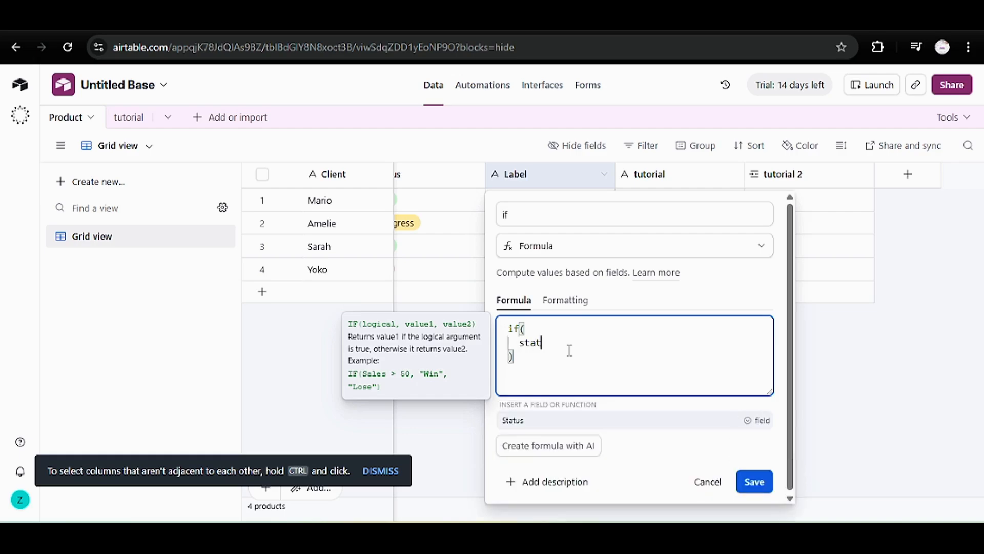
{"action": "left_click", "coordinate": [513, 420]}
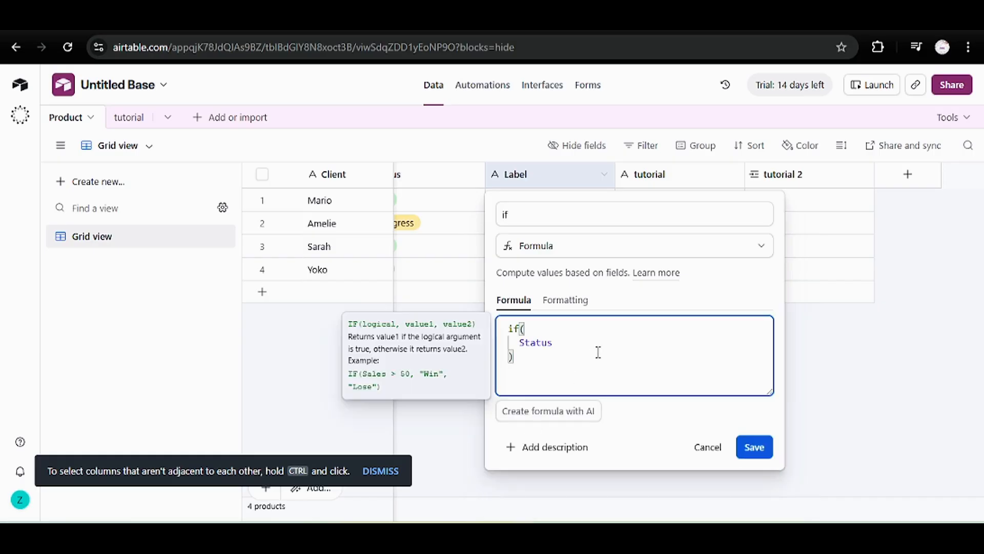
{"action": "type", "text": "= "}
{"action": "type", "text": "'"}
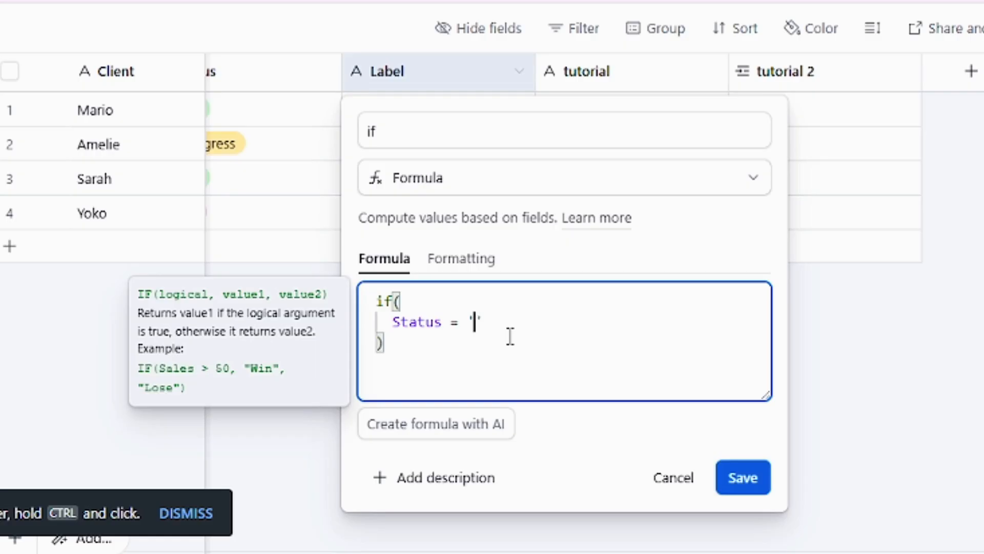
{"action": "type", "text": "Done"}
{"action": "left_click", "coordinate": [532, 329]}
{"action": "type", "text": ","}
{"action": "key", "text": "Return"}
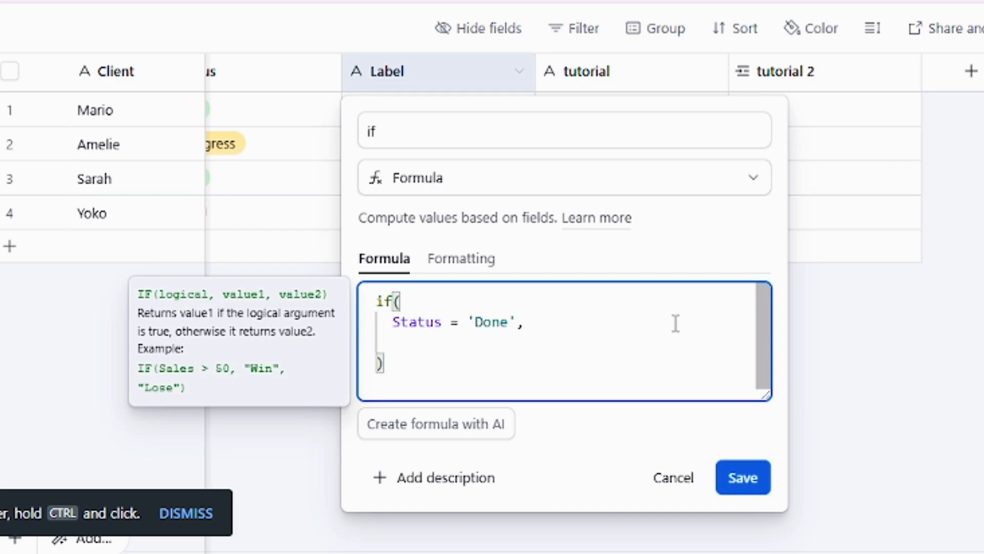
Add the ✅ emoji in single quotes as the IF formula's result for a true condition, followed by a comma
{"action": "type", "text": "'"}
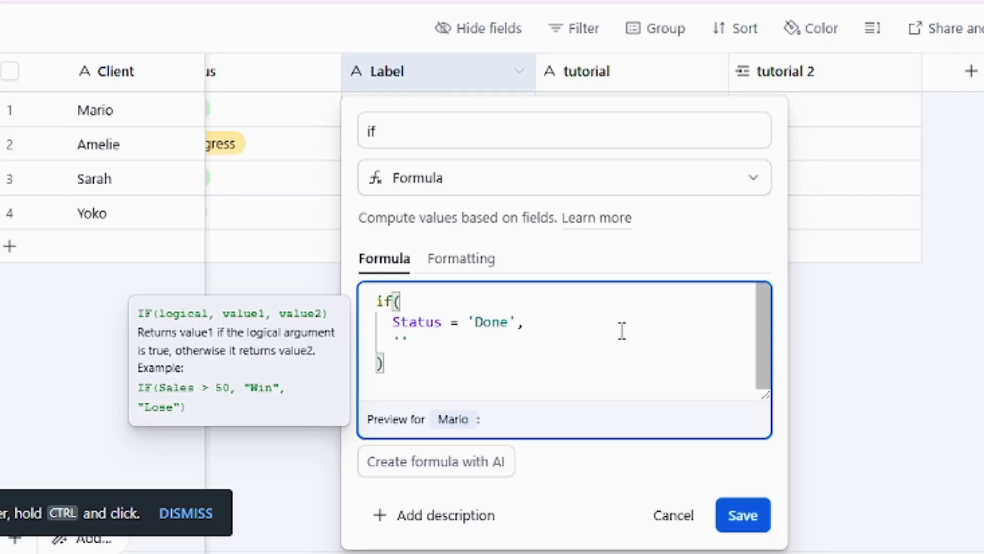
{"action": "key", "text": "super+period"}
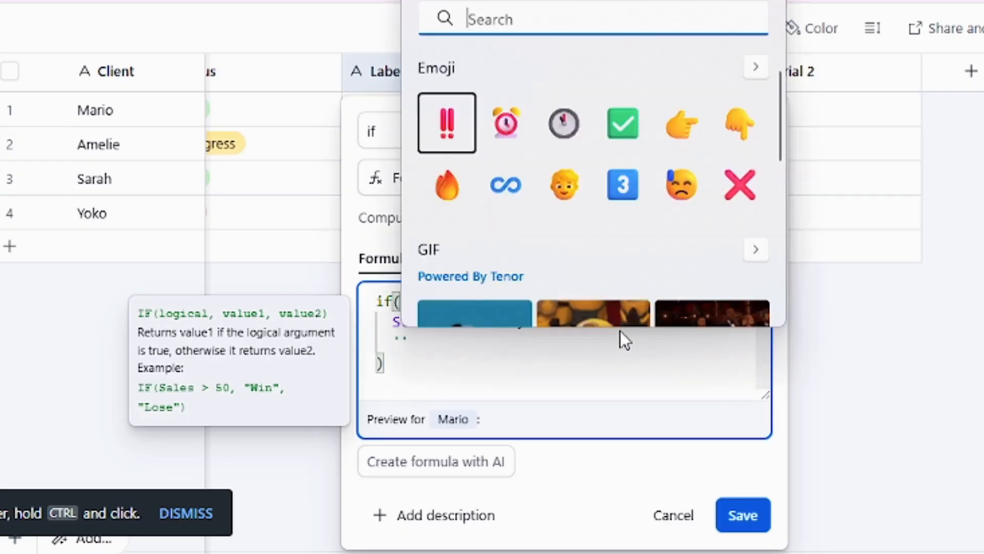
{"action": "left_click", "coordinate": [627, 130]}
{"action": "left_click", "coordinate": [629, 131]}
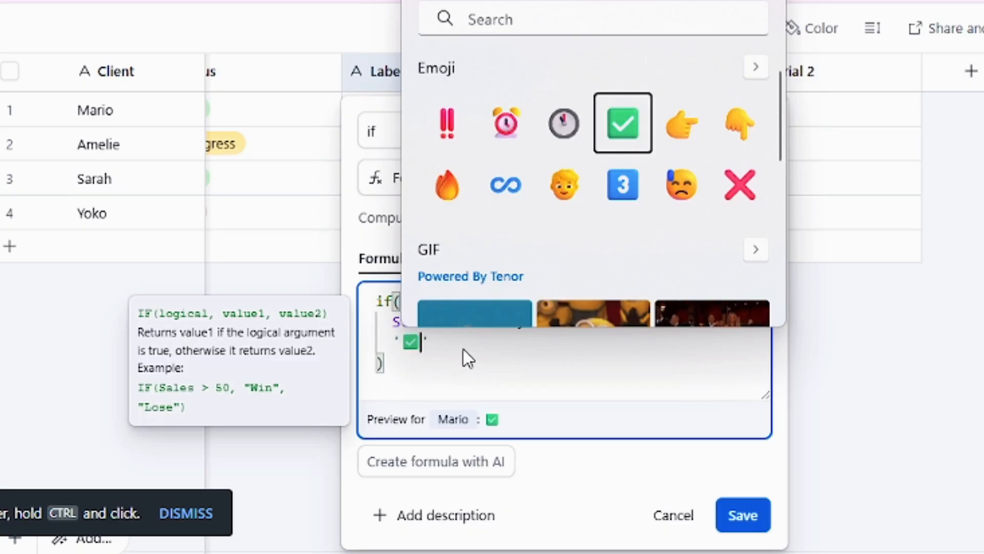
{"action": "left_click", "coordinate": [446, 342]}
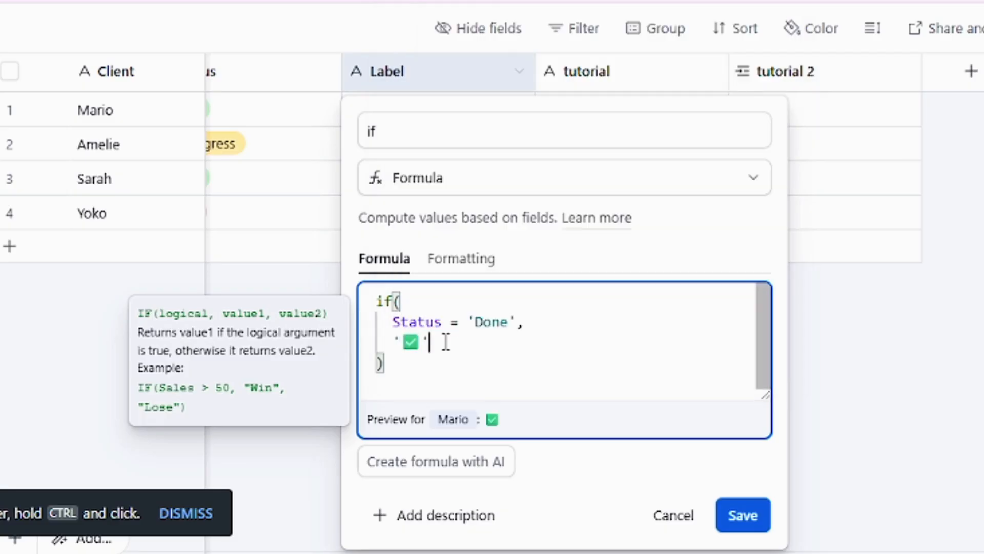
{"action": "type", "text": ","}
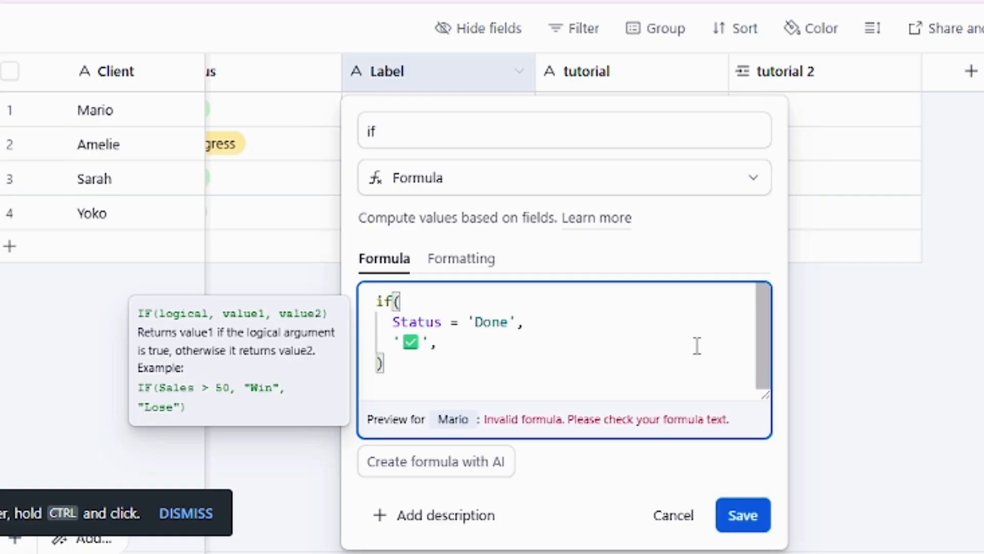
Add the ⏰ emoji in single quotes on a new line as the formula's false result, and save the field
{"action": "key", "text": "Return"}
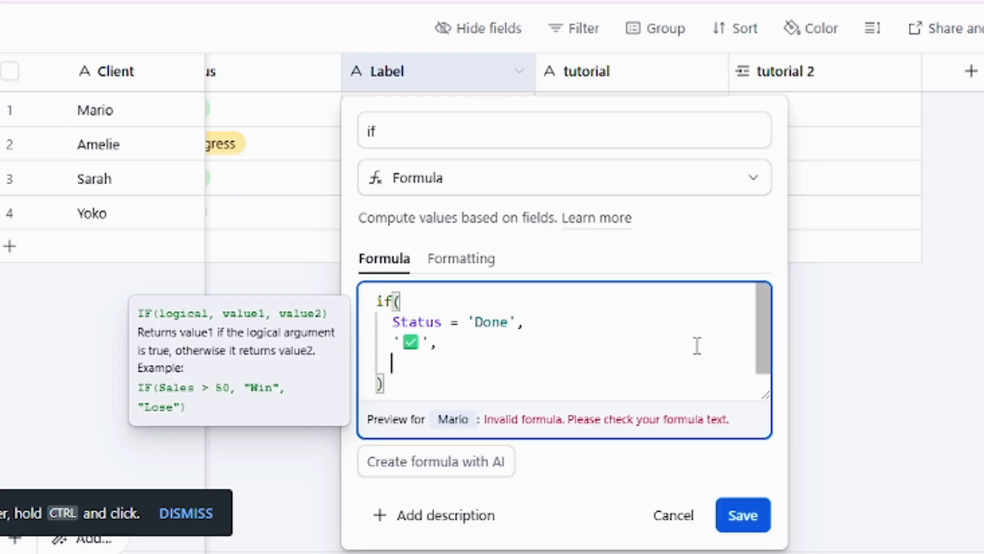
{"action": "type", "text": "'"}
{"action": "key", "text": "super+period"}
{"action": "left_click", "coordinate": [570, 145]}
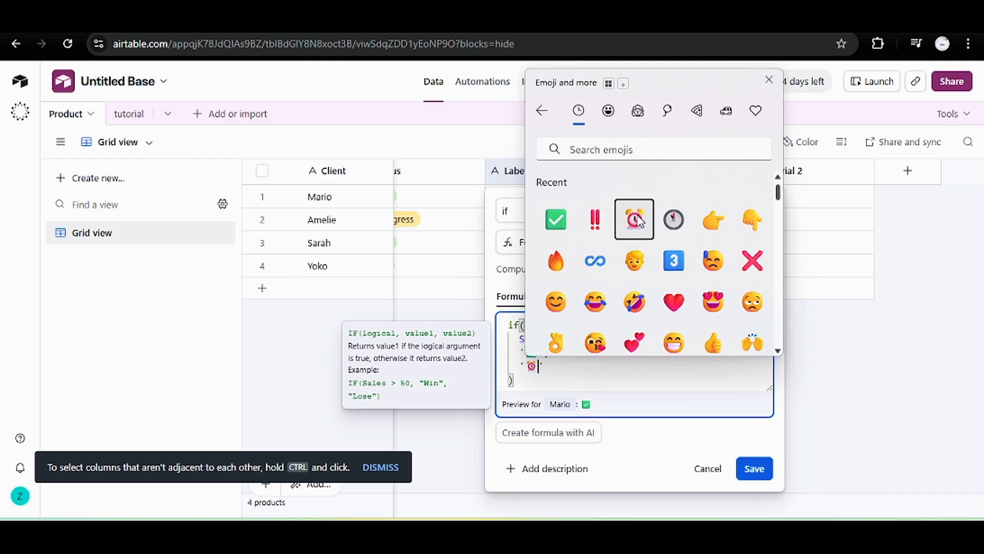
{"action": "key", "text": "Escape"}
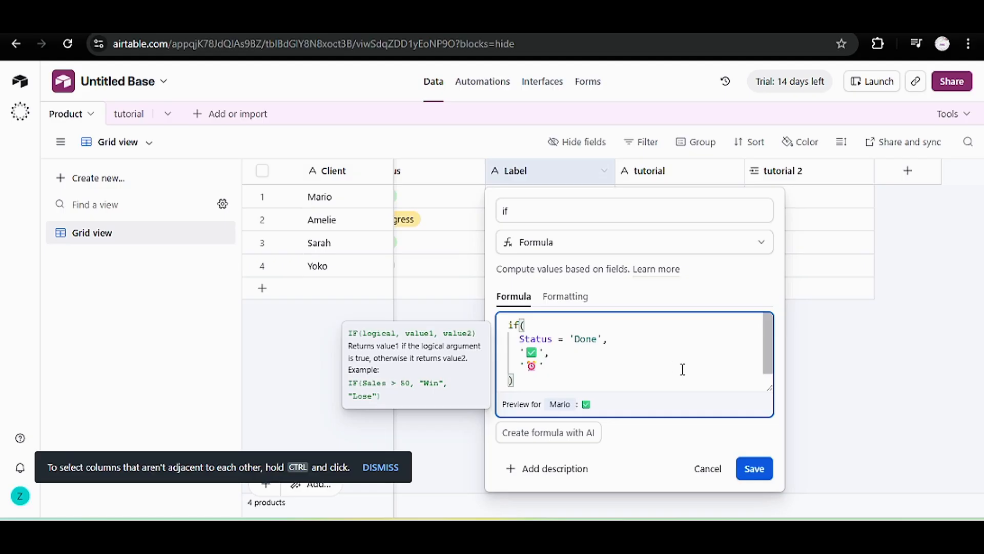
{"action": "left_click", "coordinate": [749, 468]}
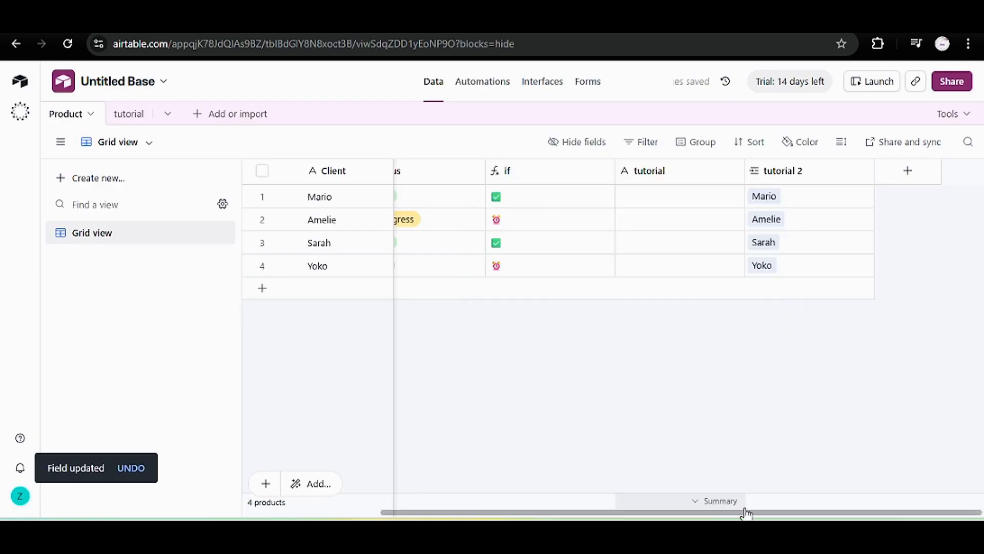
Set the Status of the Cameras row to In progress and check its cell in the if column
{"action": "left_click_drag", "start_coordinate": [751, 514], "coordinate": [587, 516]}
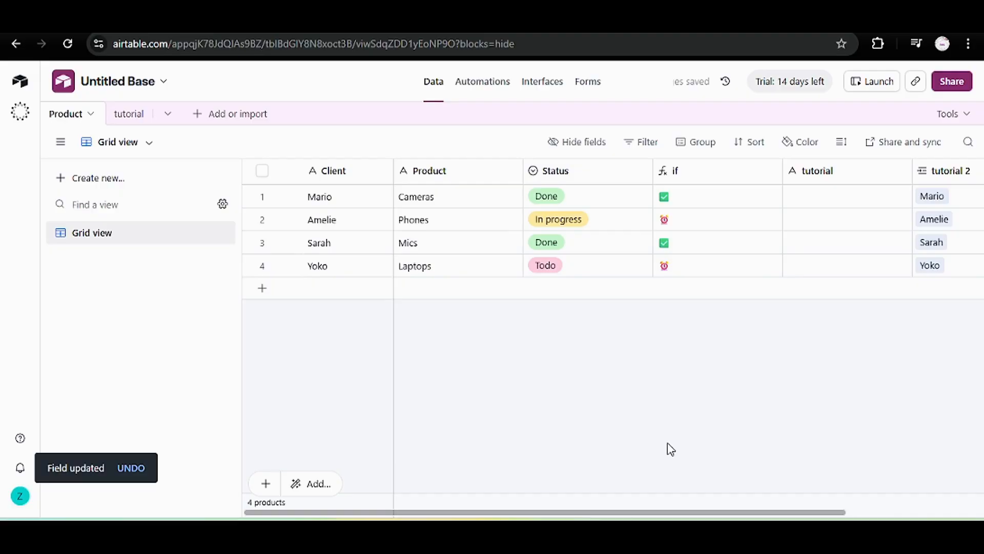
{"action": "left_click", "coordinate": [560, 200]}
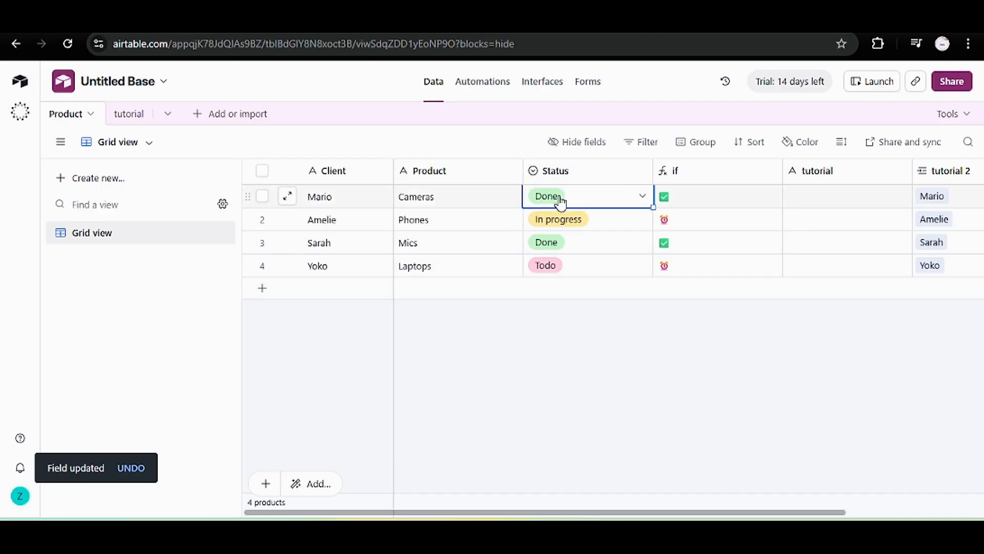
{"action": "left_click", "coordinate": [587, 204]}
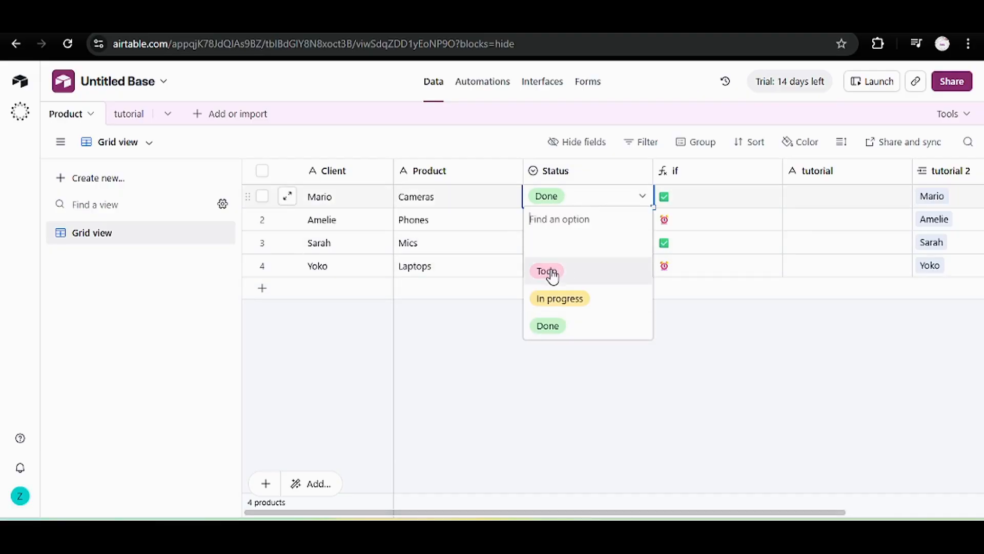
{"action": "left_click", "coordinate": [556, 297]}
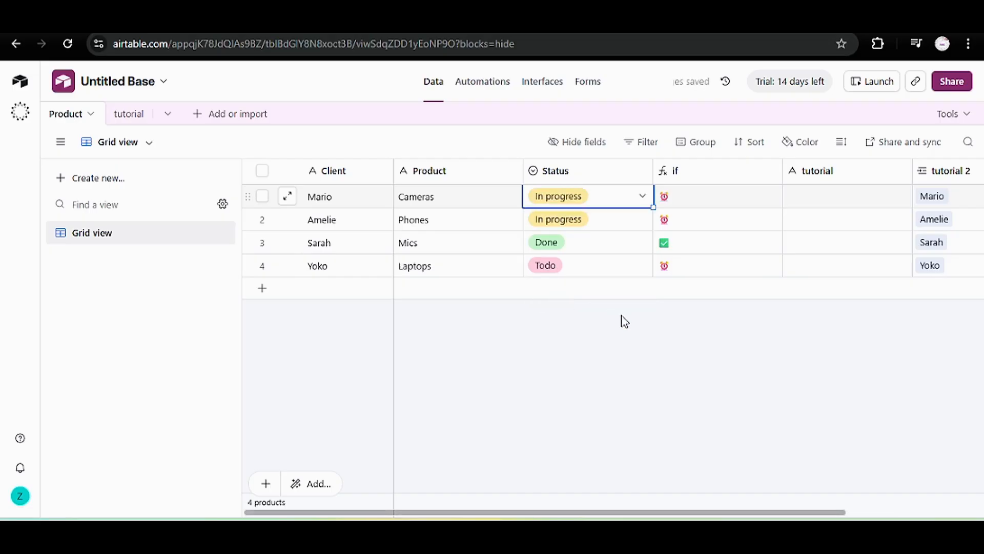
{"action": "left_click", "coordinate": [664, 198]}
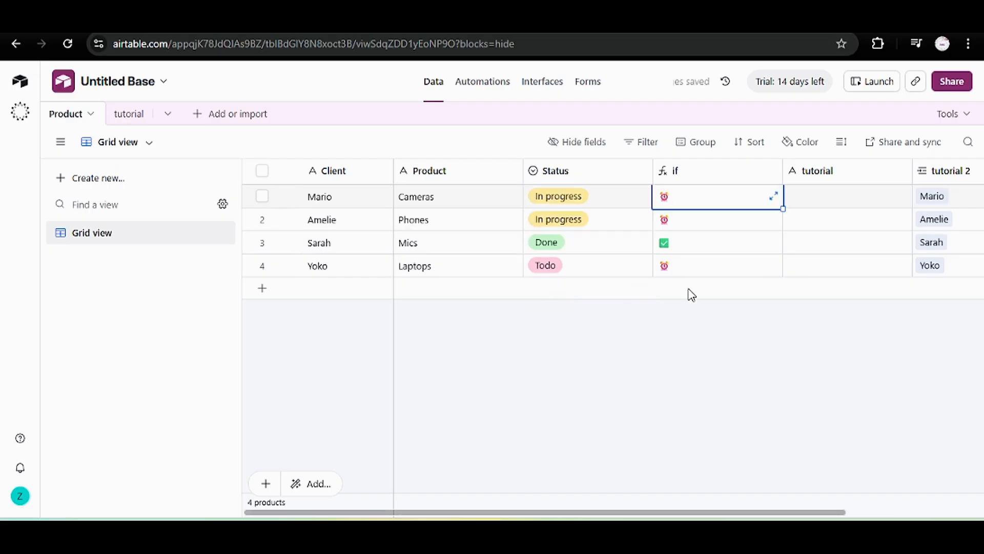
Set the Status of the Phones row to Done and check its cell in the if column
{"action": "left_click", "coordinate": [573, 228]}
{"action": "left_click", "coordinate": [574, 228]}
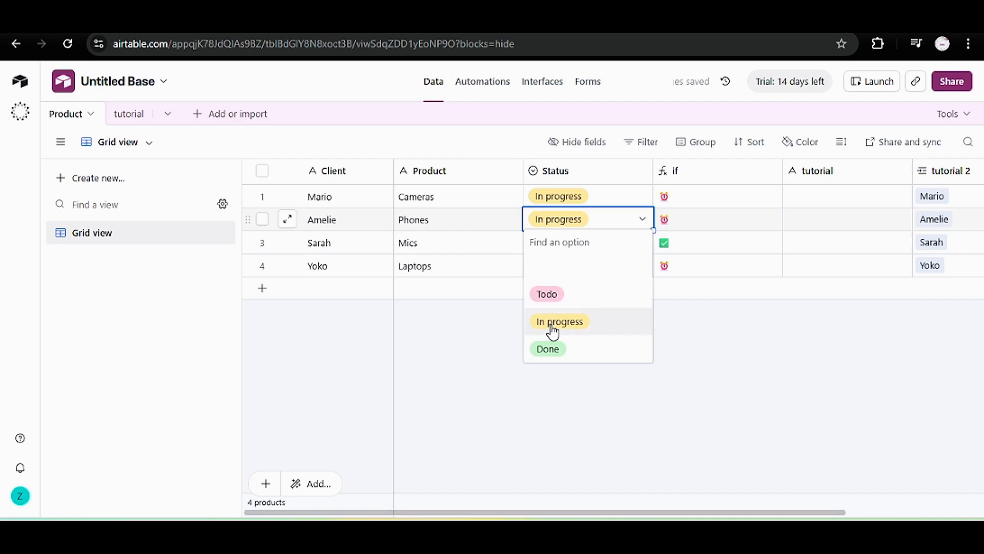
{"action": "left_click", "coordinate": [552, 349]}
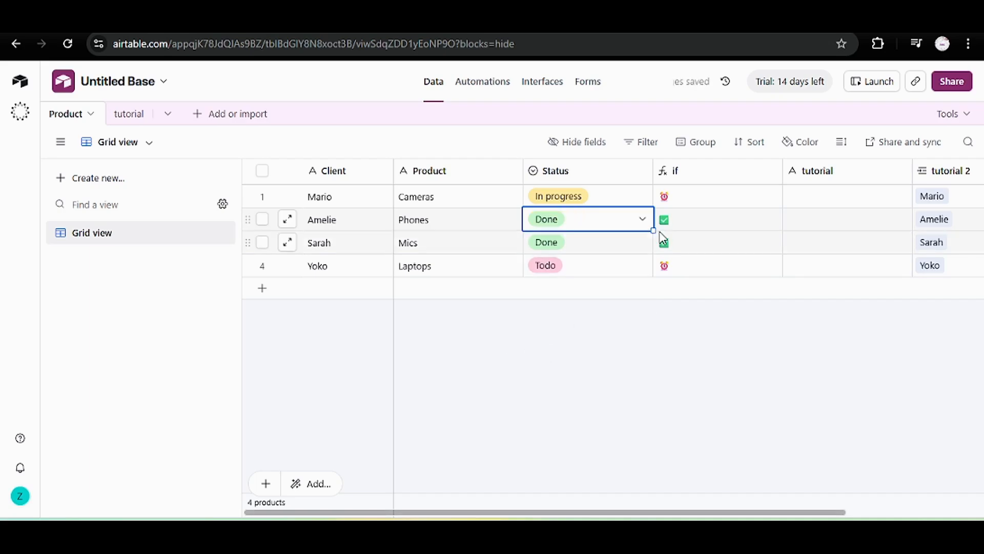
{"action": "left_click", "coordinate": [675, 221]}
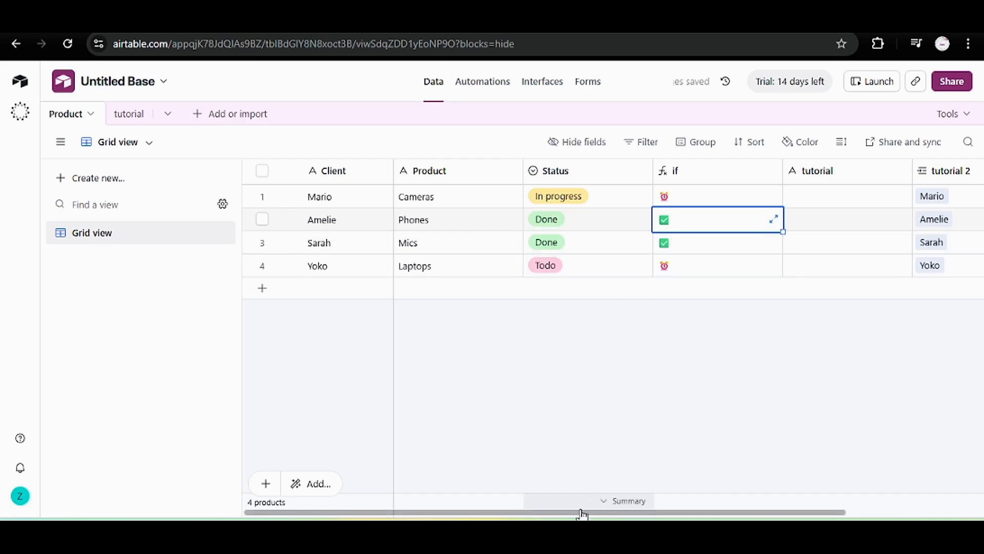
Open the tutorial text field of the Product table for editing and change its type to Formula
{"action": "left_click_drag", "start_coordinate": [582, 512], "coordinate": [693, 514]}
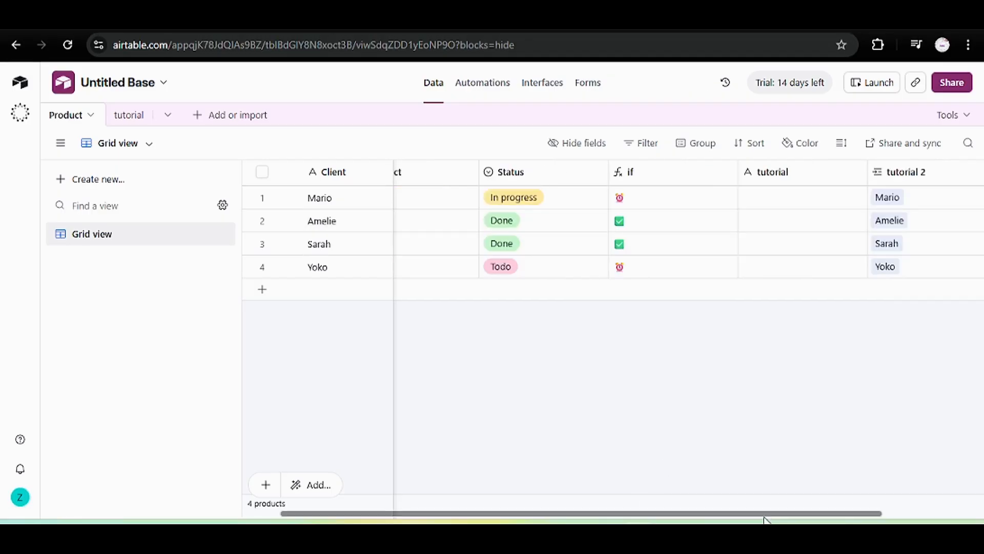
{"action": "left_click_drag", "start_coordinate": [764, 519], "coordinate": [717, 520]}
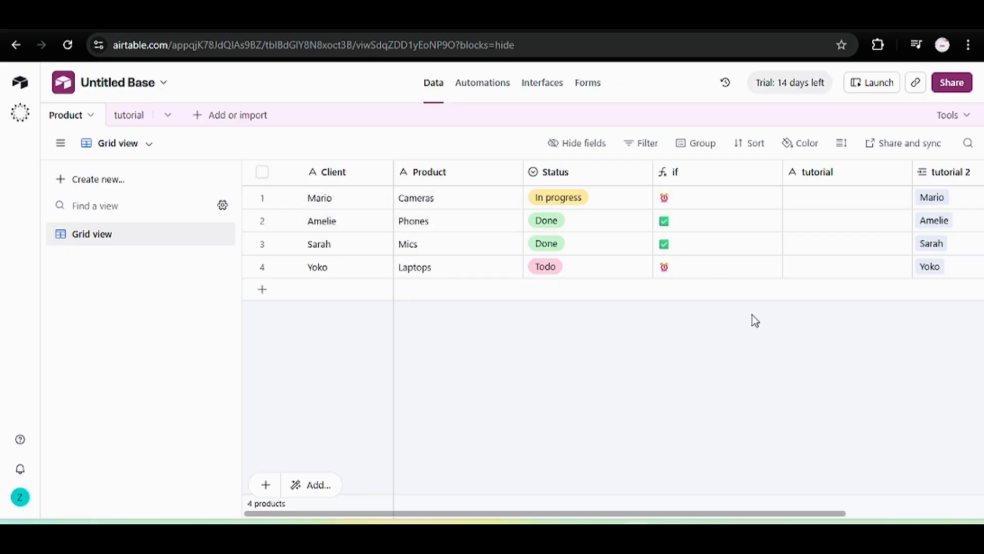
{"action": "left_click_drag", "start_coordinate": [747, 513], "coordinate": [768, 513]}
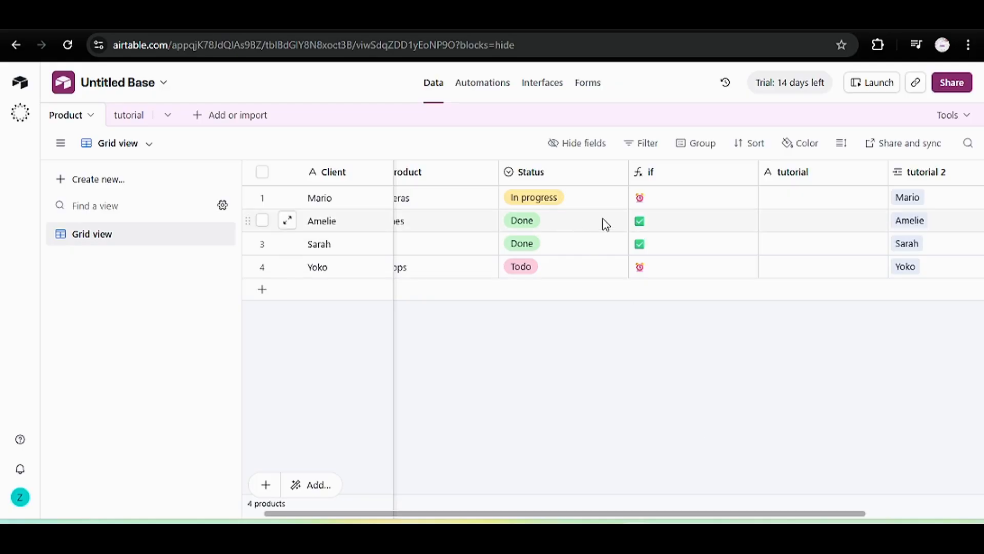
{"action": "double_click", "coordinate": [799, 184]}
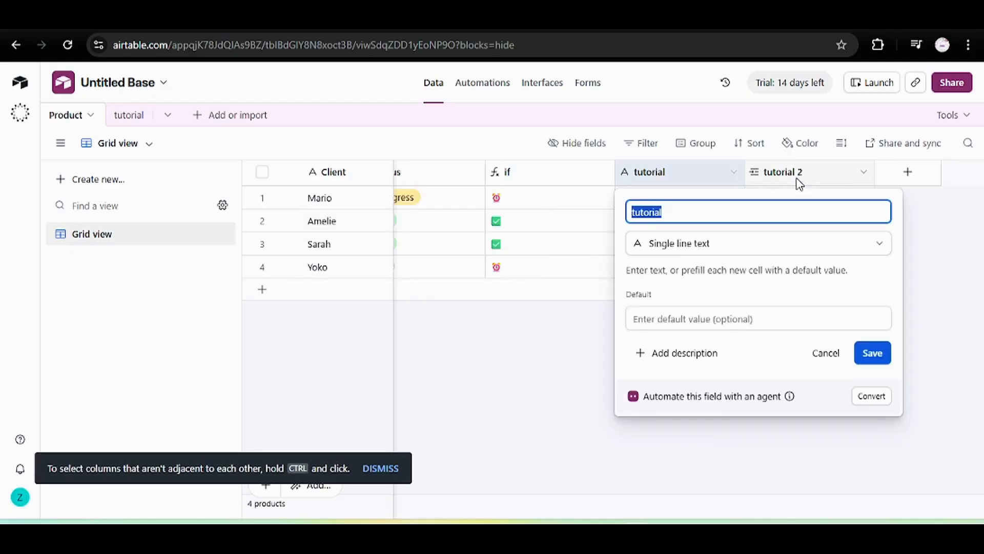
{"action": "left_click", "coordinate": [704, 245]}
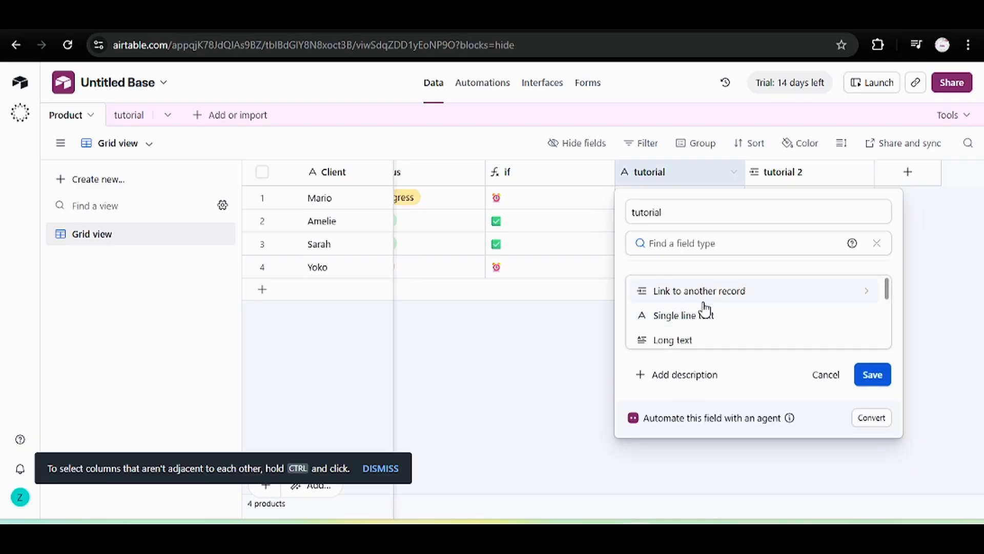
{"action": "type", "text": "form"}
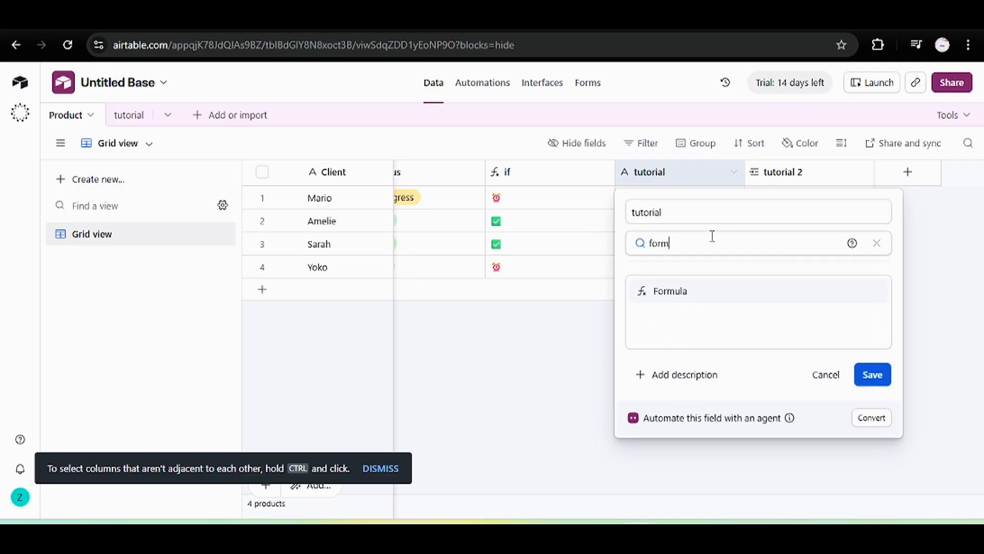
{"action": "left_click", "coordinate": [693, 296]}
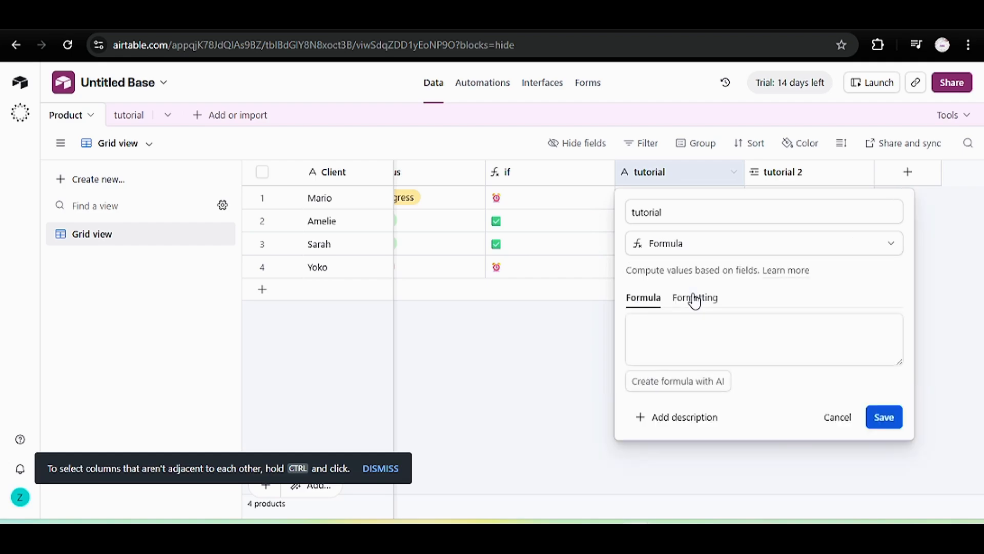
Enter switch as the start of the formula and rename the field to switch
{"action": "left_click", "coordinate": [822, 337]}
{"action": "type", "text": "switch"}
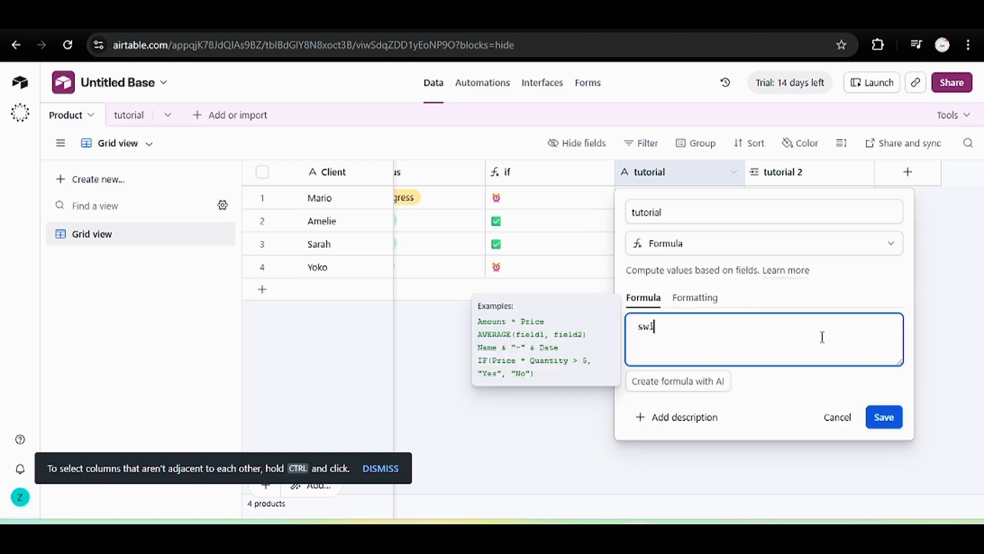
{"action": "double_click", "coordinate": [747, 210]}
{"action": "type", "text": "switch"}
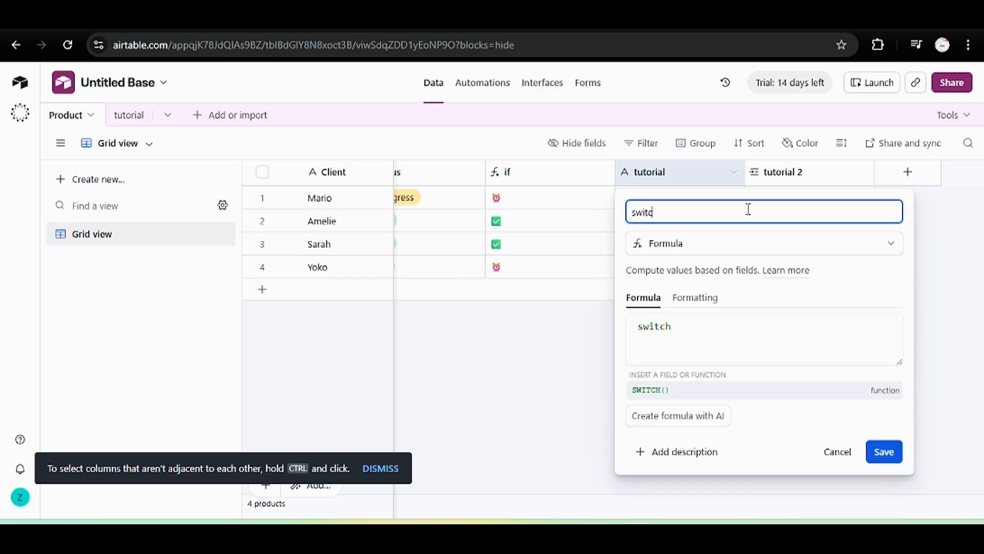
Open the switch function's parentheses and insert the Status field as its expression on a new line, followed by a comma
{"action": "left_click", "coordinate": [713, 334]}
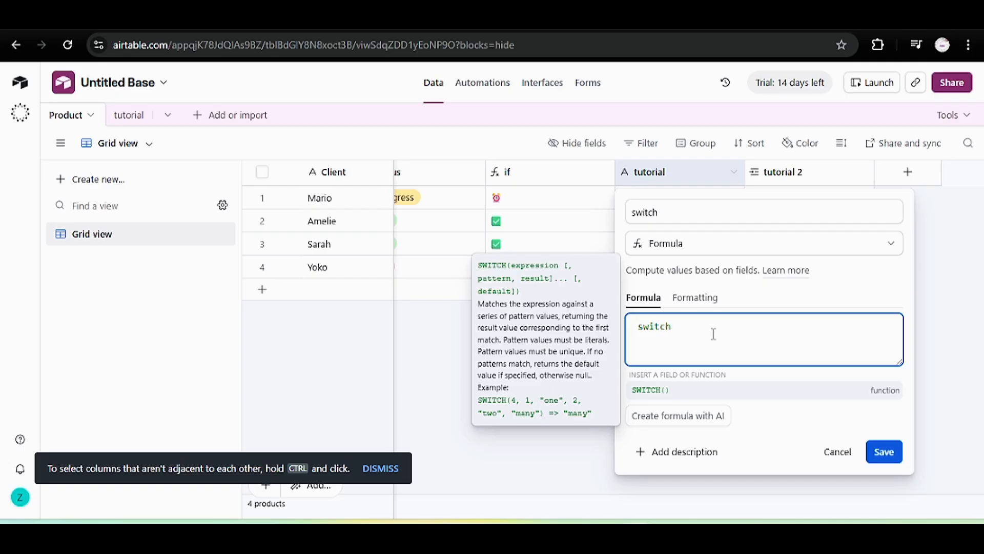
{"action": "type", "text": "("}
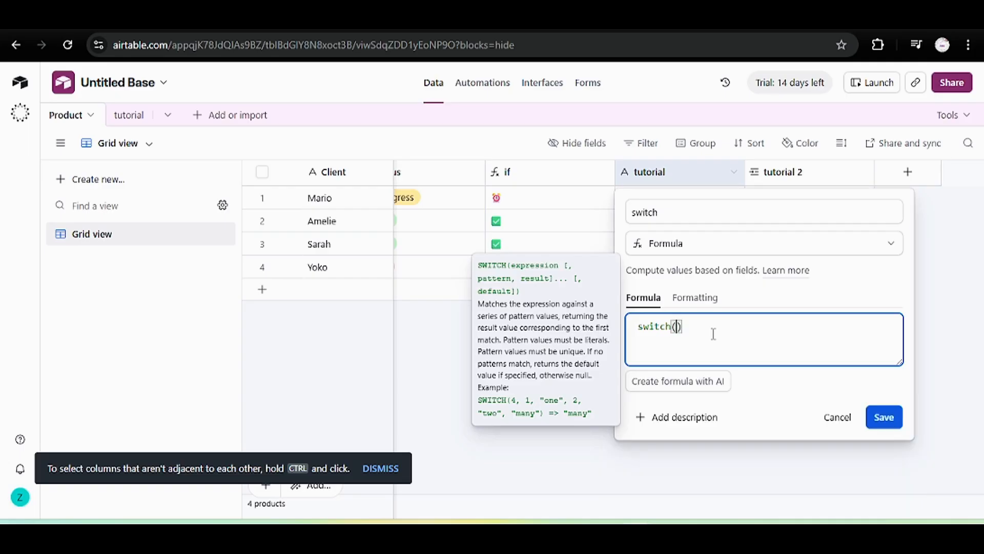
{"action": "key", "text": "Return"}
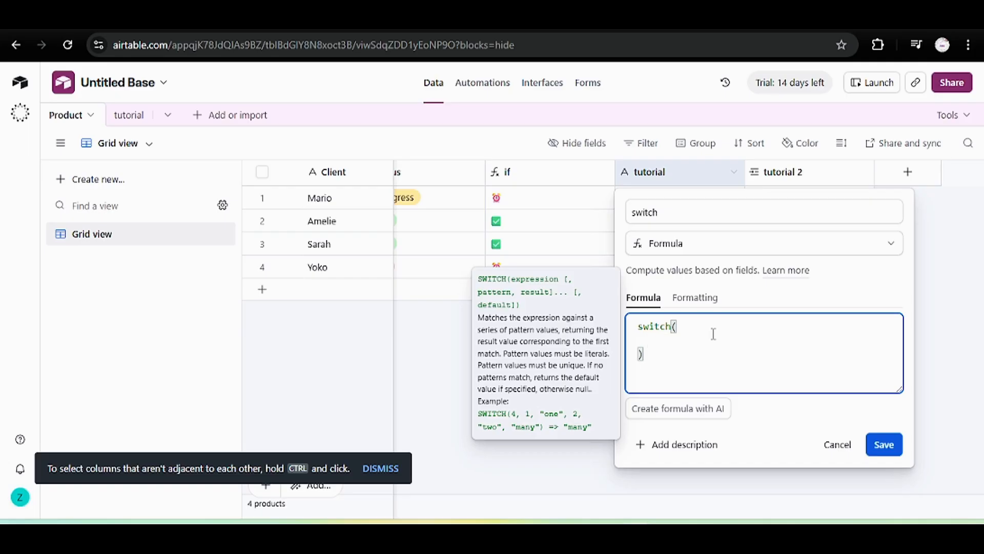
{"action": "type", "text": "stat"}
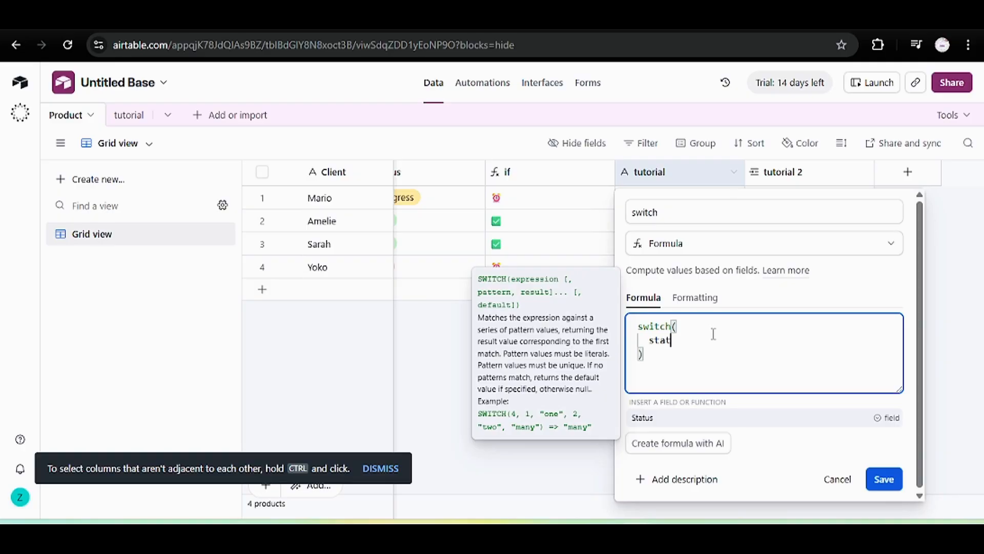
{"action": "left_click", "coordinate": [665, 419]}
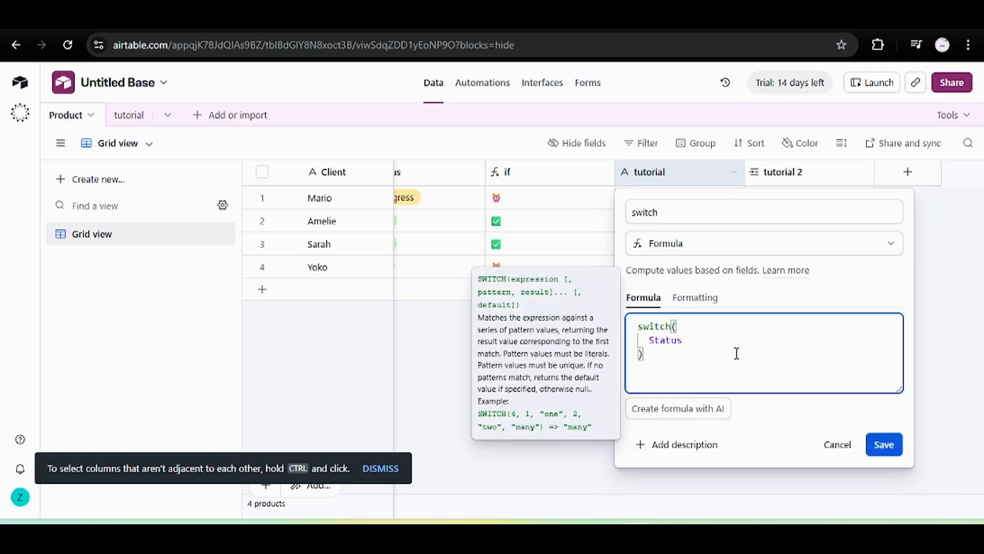
{"action": "type", "text": ","}
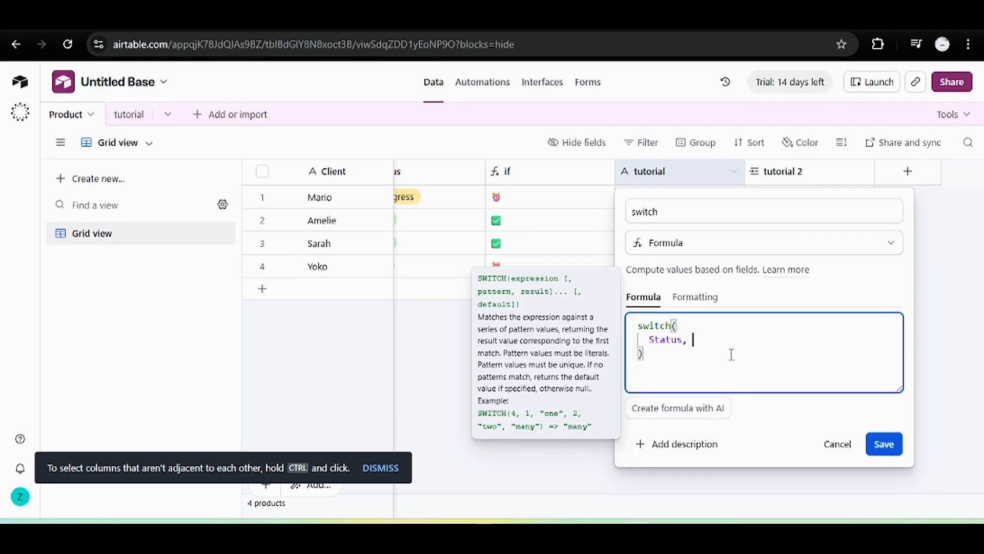
{"action": "key", "text": "Return"}
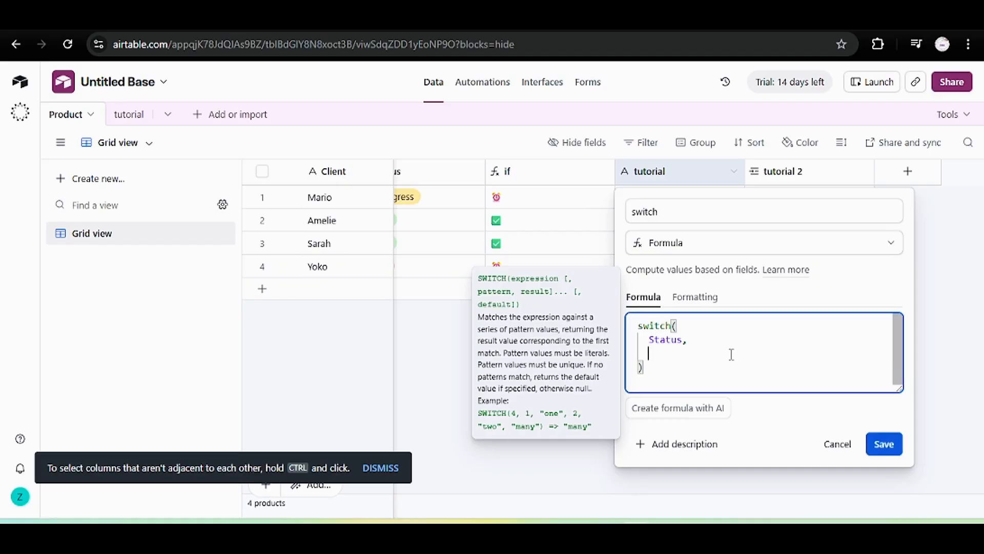
Add the pattern 'Done' with the result '✅' to the switch formula, ending the line with a comma
{"action": "type", "text": "\"Done\""}
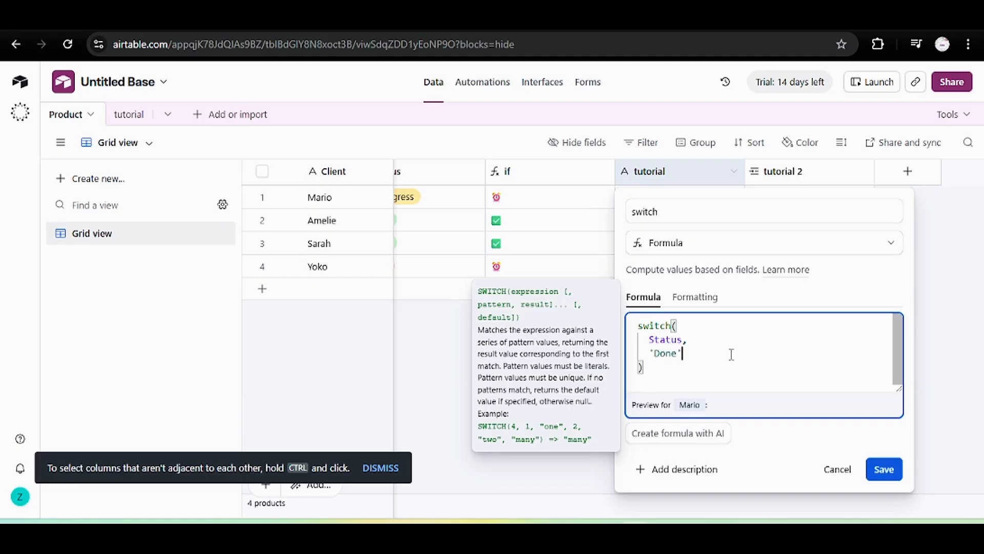
{"action": "type", "text": ","}
{"action": "key", "text": "super+period"}
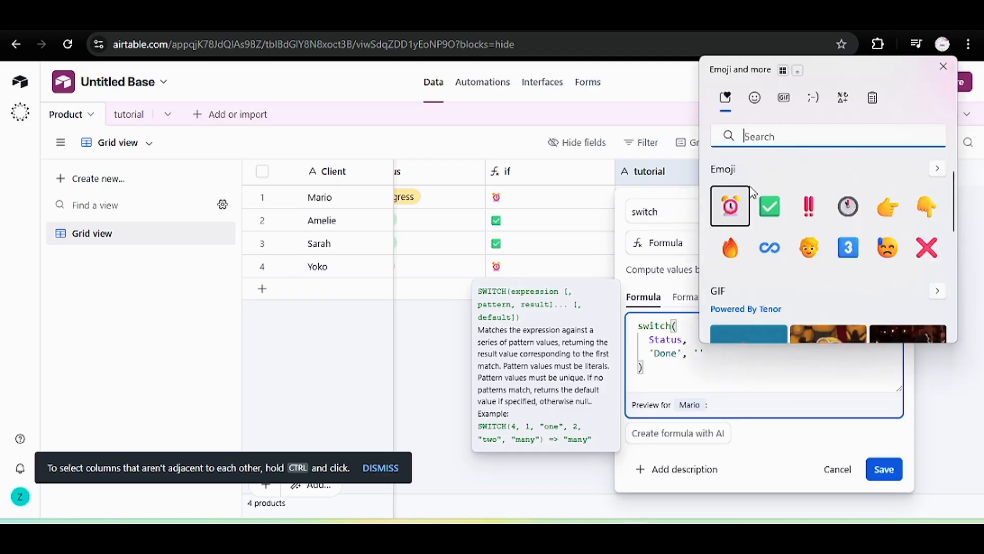
{"action": "left_click", "coordinate": [771, 207]}
{"action": "left_click", "coordinate": [731, 355]}
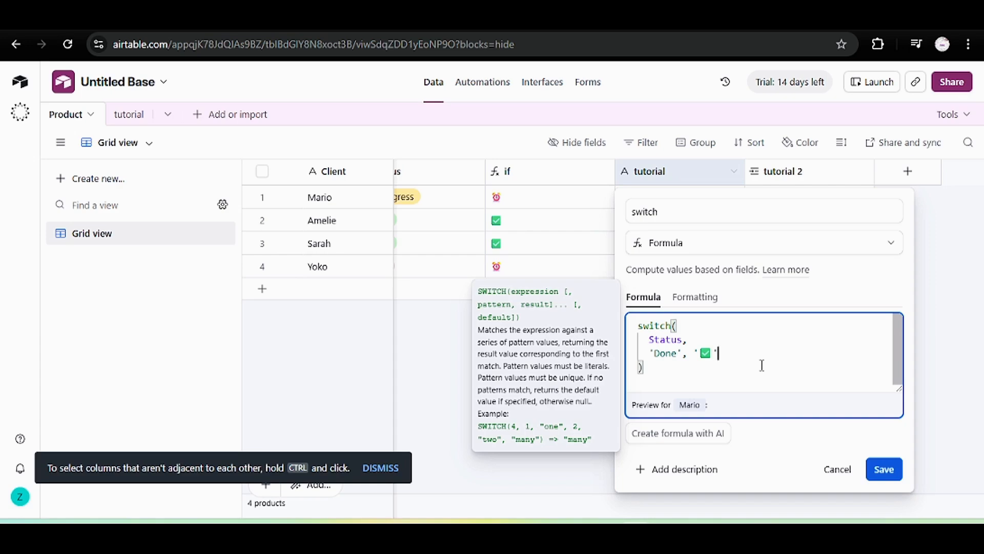
{"action": "type", "text": "m"}
{"action": "key", "text": "BackSpace"}
{"action": "type", "text": ","}
Add the pattern 'Todo' with the result '‼️' on a new line of the formula, followed by a comma
{"action": "key", "text": "Return"}
{"action": "type", "text": "I"}
{"action": "type", "text": "odo"}
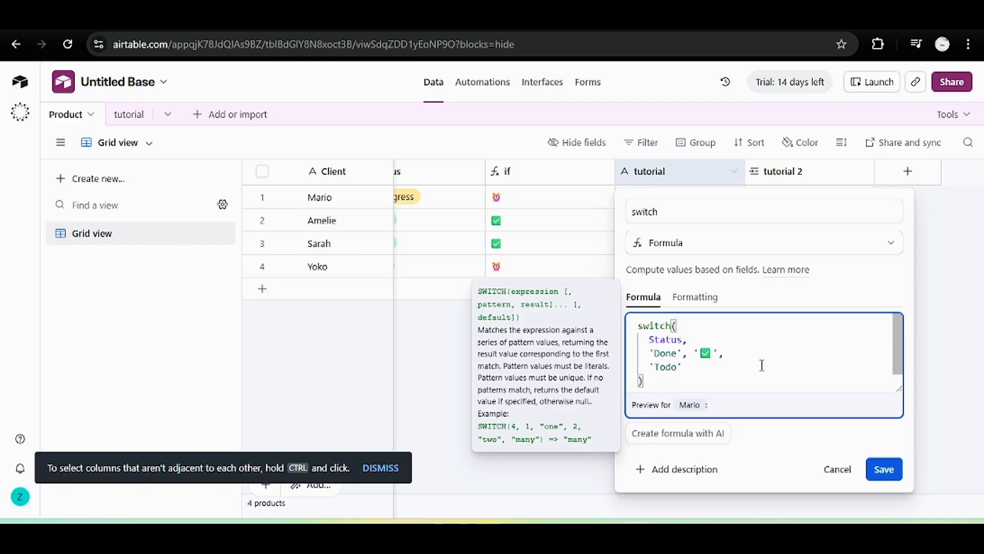
{"action": "type", "text": ", ''"}
{"action": "key", "text": "super+period"}
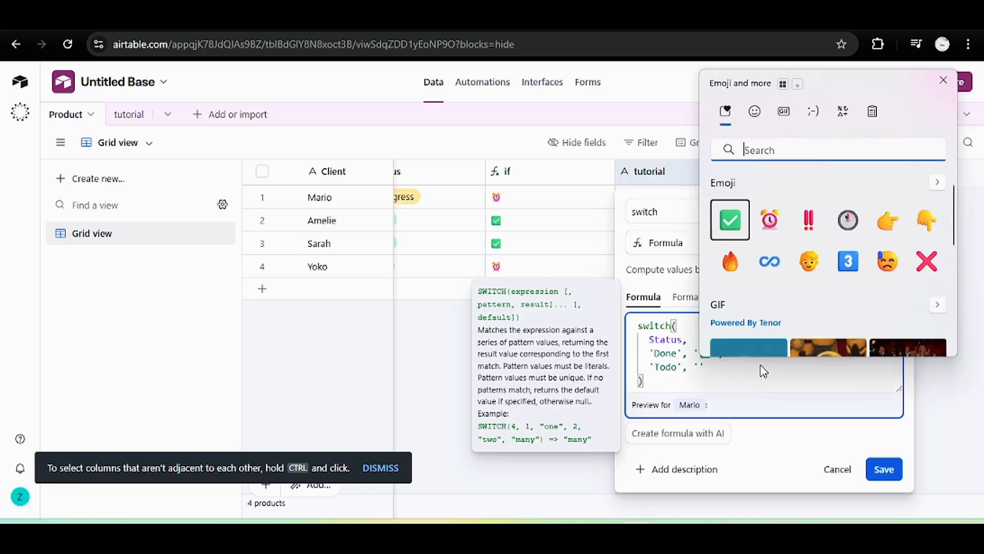
{"action": "left_click", "coordinate": [810, 233]}
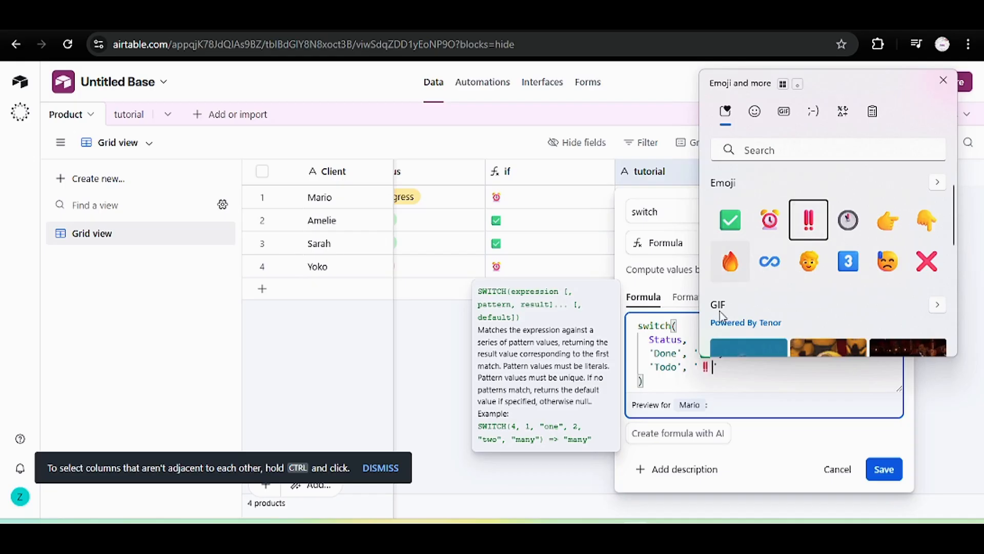
{"action": "left_click", "coordinate": [722, 369]}
{"action": "left_click", "coordinate": [728, 367]}
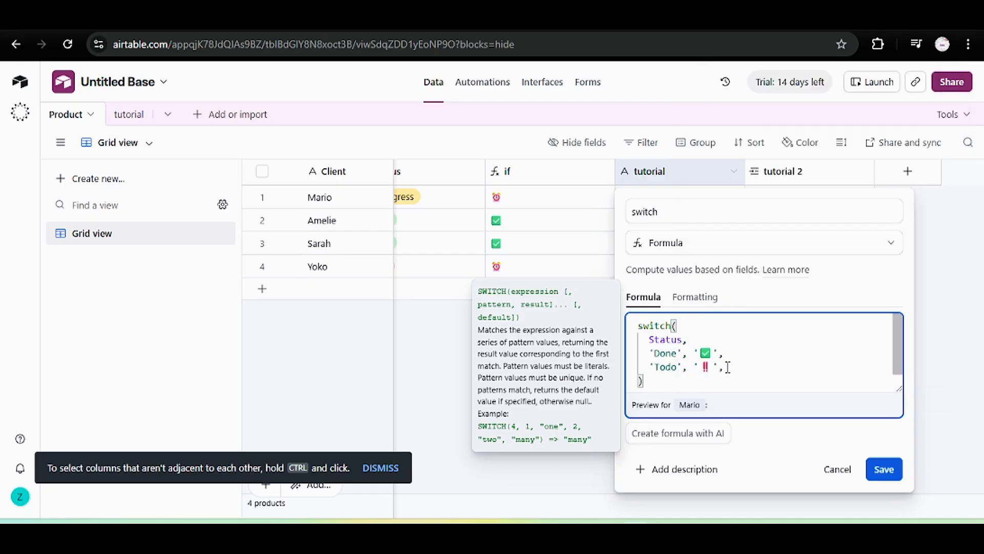
Add the pattern 'In progress' with the result '⏰' on a new line of the formula and save the field
{"action": "key", "text": "Return"}
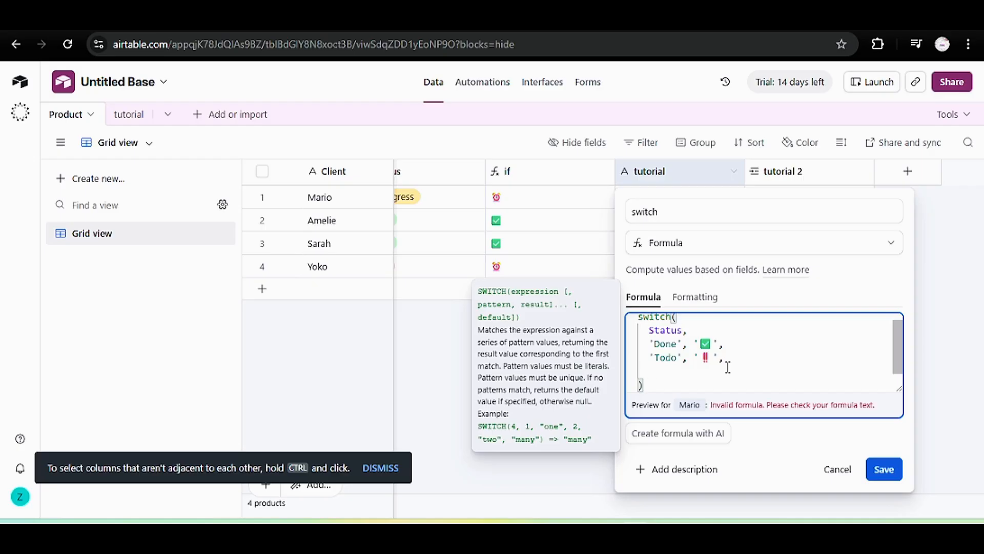
{"action": "type", "text": "'"}
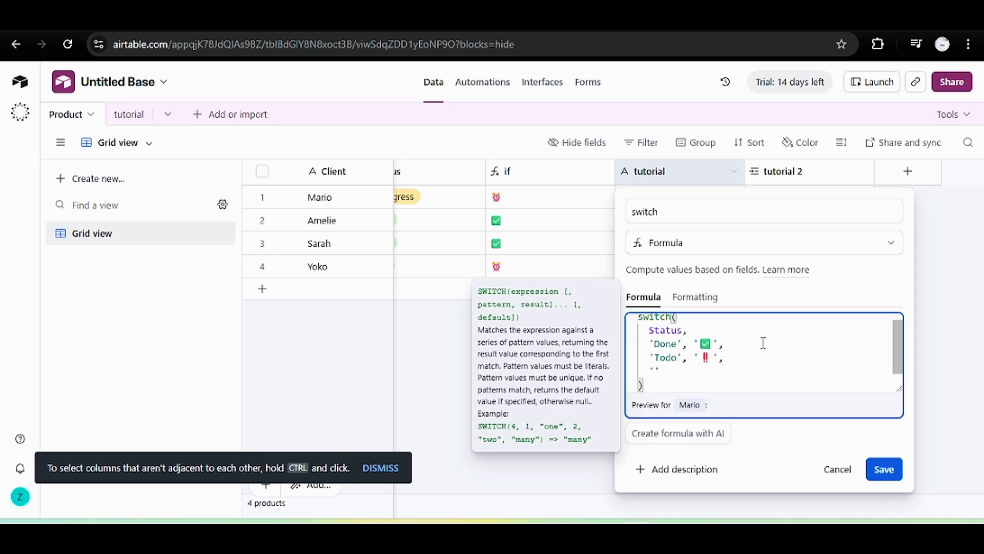
{"action": "type", "text": "In progress'"}
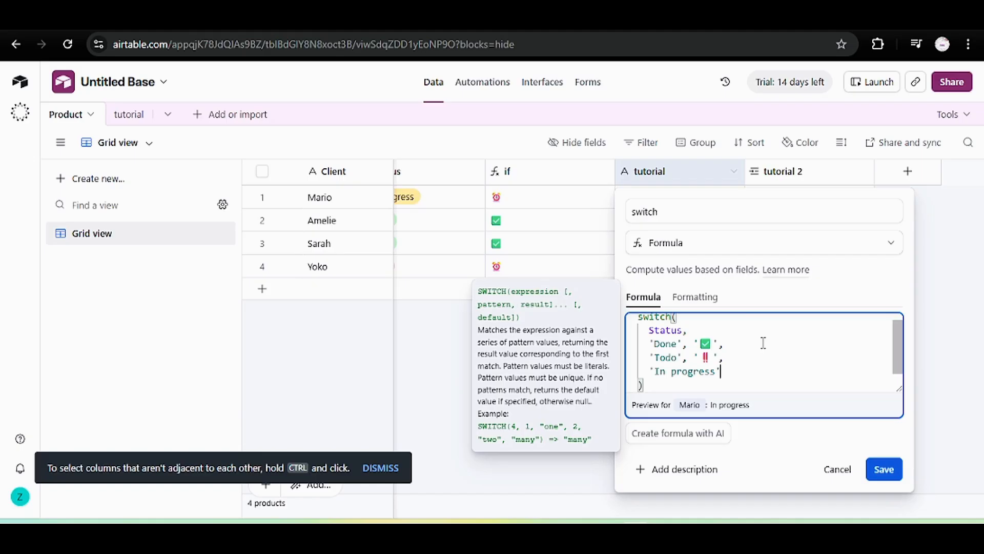
{"action": "type", "text": ", '"}
{"action": "key", "text": "super+period"}
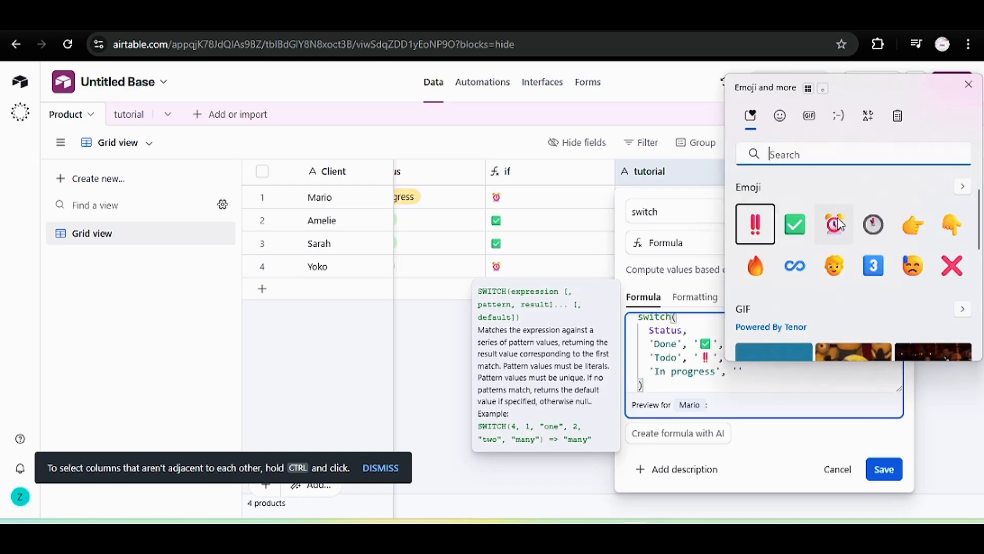
{"action": "left_click", "coordinate": [835, 224]}
{"action": "key", "text": "Escape"}
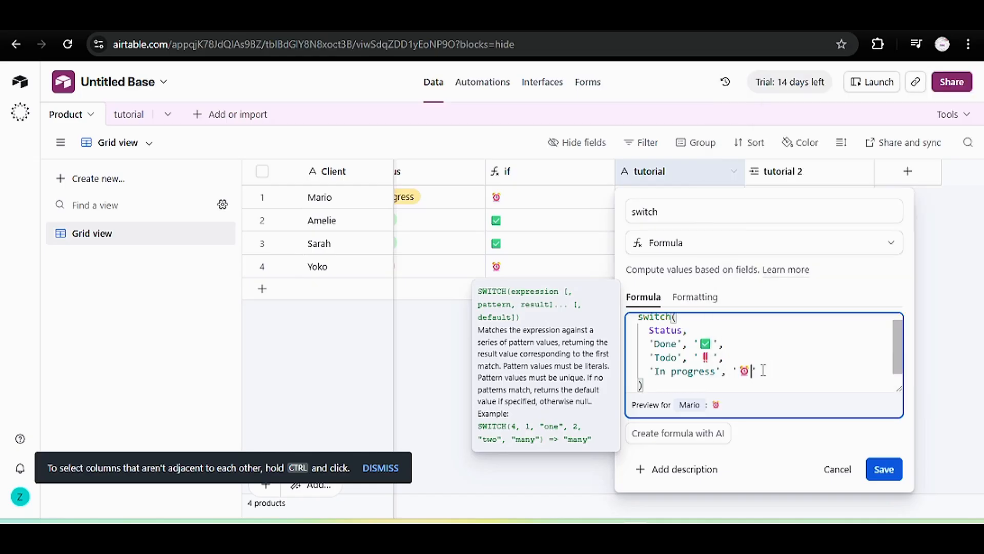
{"action": "left_click_drag", "start_coordinate": [898, 365], "coordinate": [902, 342]}
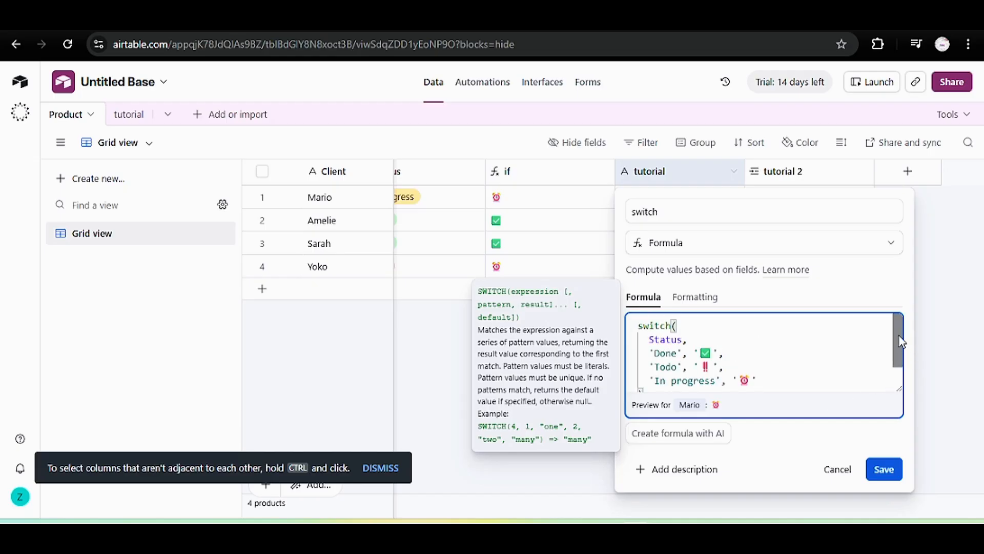
{"action": "left_click", "coordinate": [887, 469]}
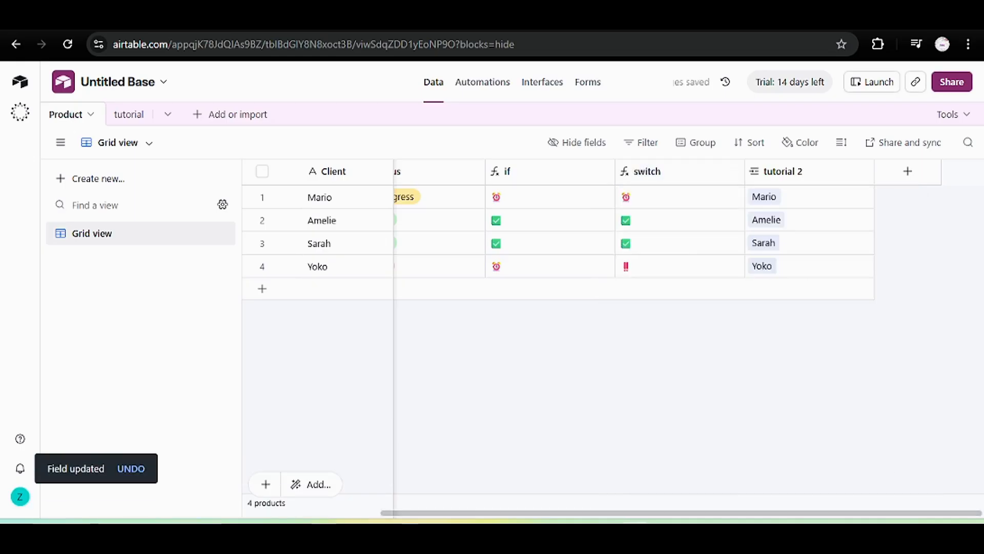
Set the Status of the Phones row to Todo and check its cell in the switch column
{"action": "left_click_drag", "start_coordinate": [728, 513], "coordinate": [620, 513]}
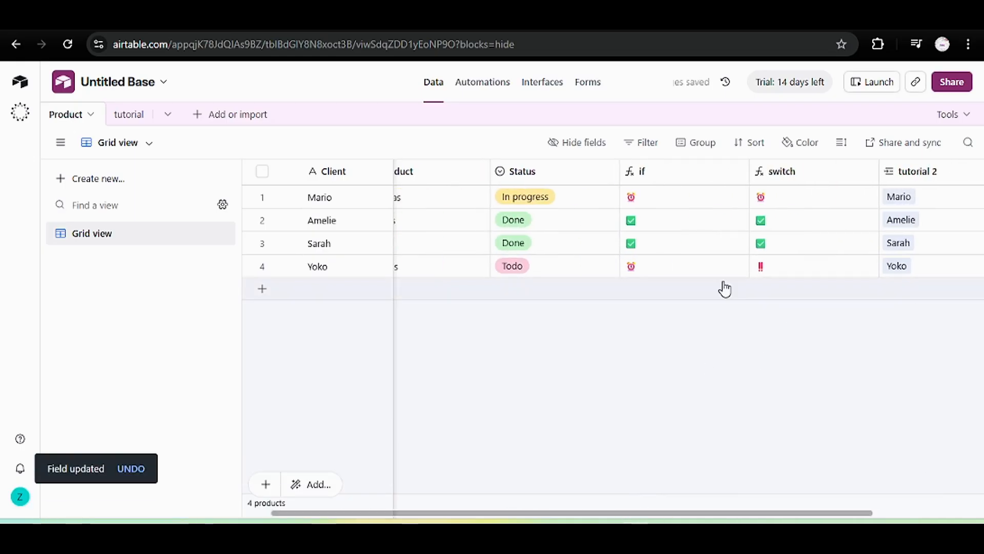
{"action": "left_click", "coordinate": [532, 223]}
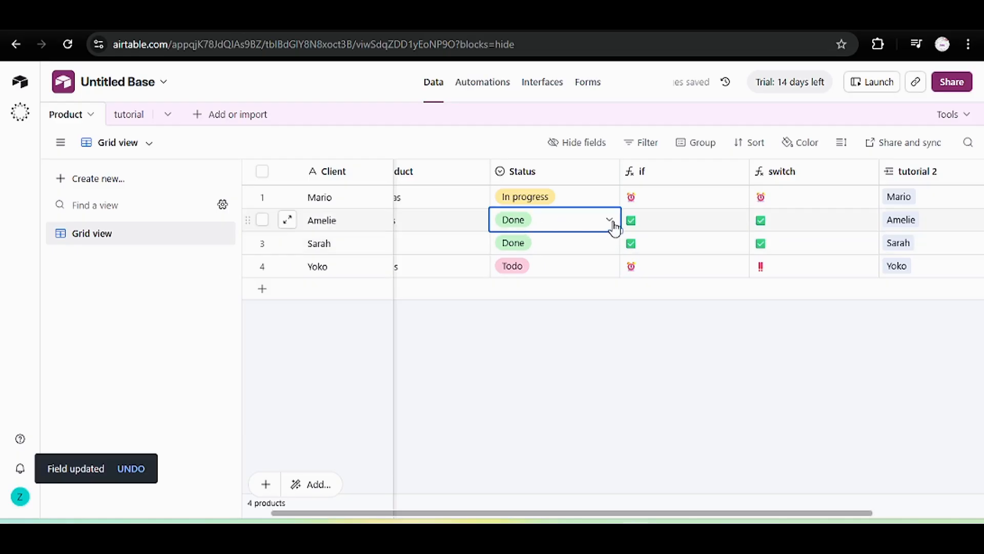
{"action": "left_click", "coordinate": [610, 221]}
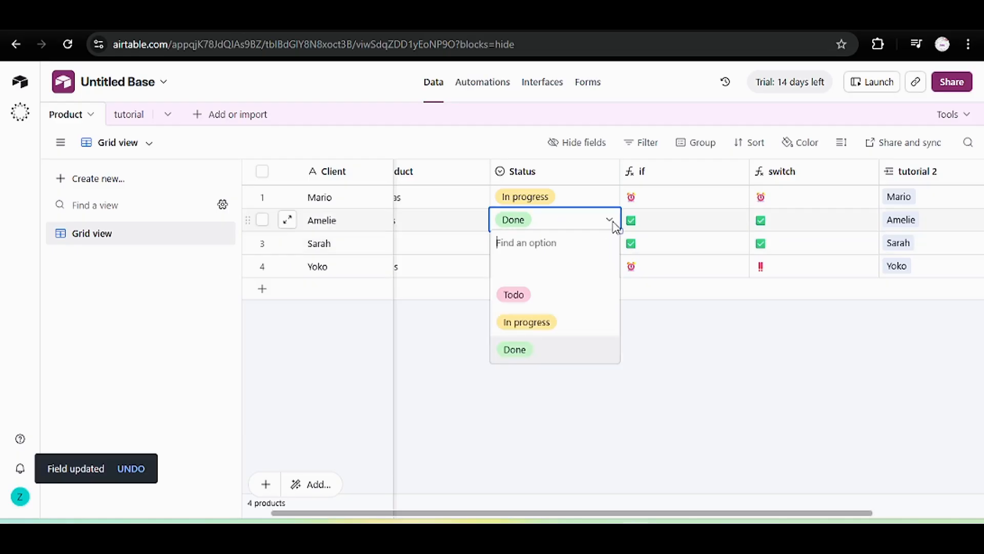
{"action": "left_click", "coordinate": [550, 300]}
{"action": "left_click", "coordinate": [752, 224]}
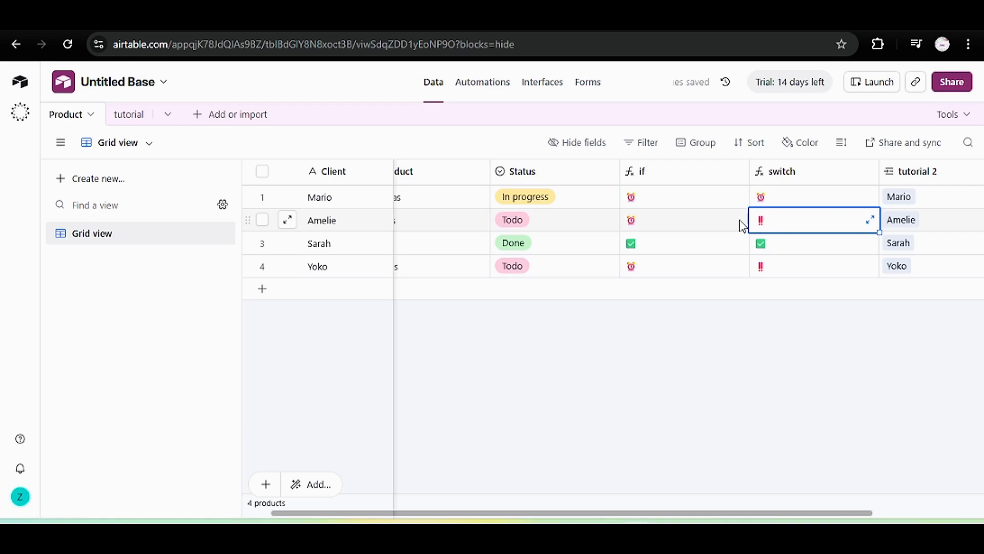
{"action": "left_click", "coordinate": [518, 217]}
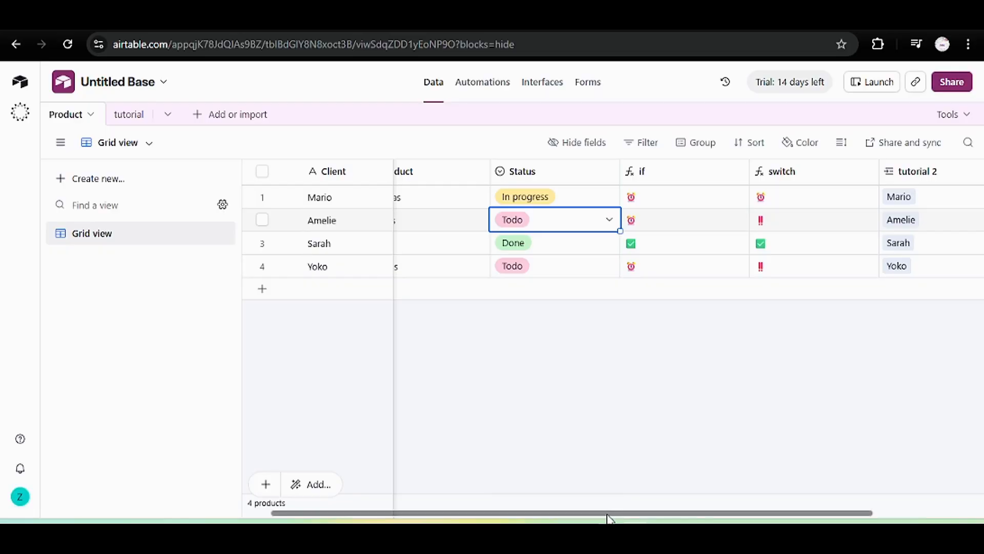
Open the switch field's formula for editing, enlarge its editor, and end the 'In progress' line with a comma and a new line
{"action": "left_click_drag", "start_coordinate": [611, 512], "coordinate": [506, 511]}
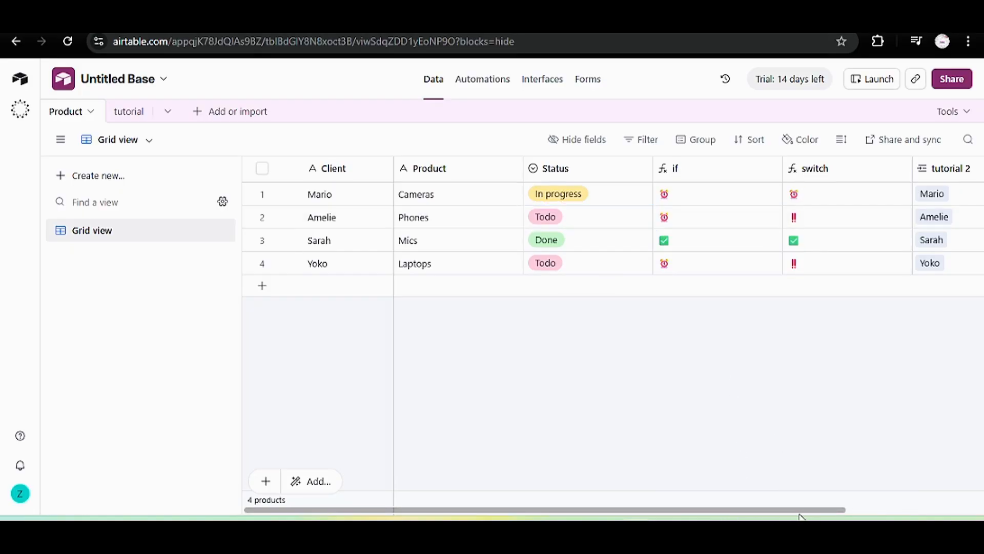
{"action": "scroll", "coordinate": [856, 513], "scroll_direction": "right", "scroll_amount": 2}
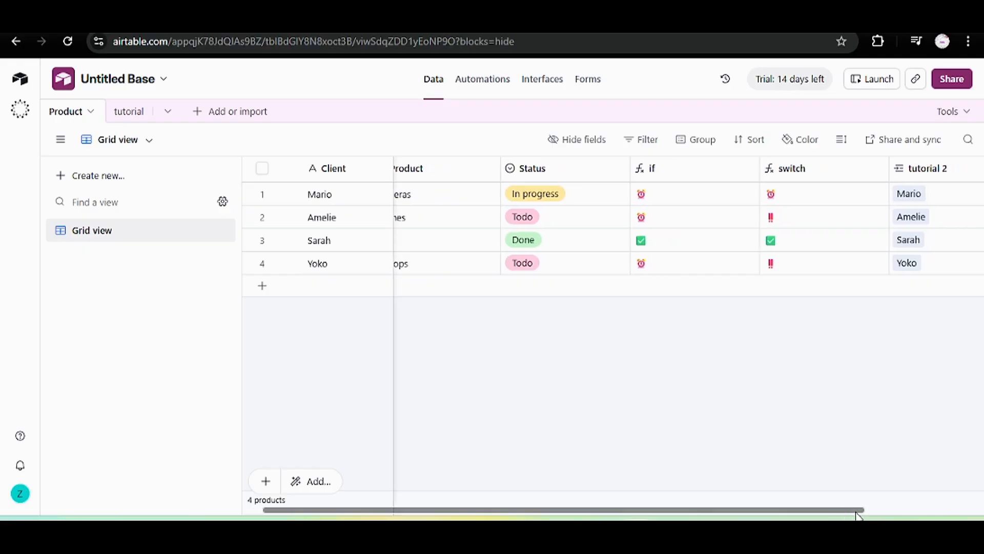
{"action": "double_click", "coordinate": [797, 172]}
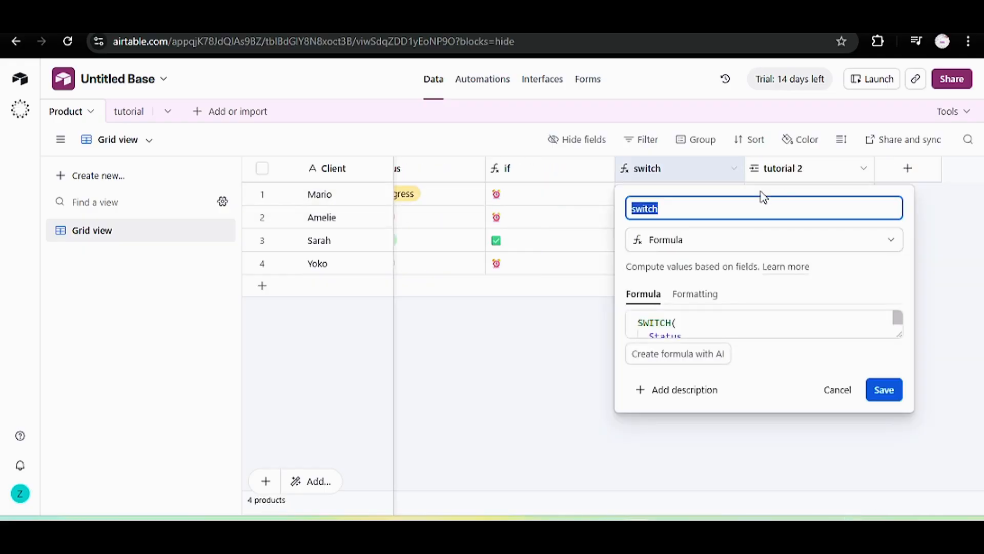
{"action": "left_click_drag", "start_coordinate": [895, 333], "coordinate": [907, 397]}
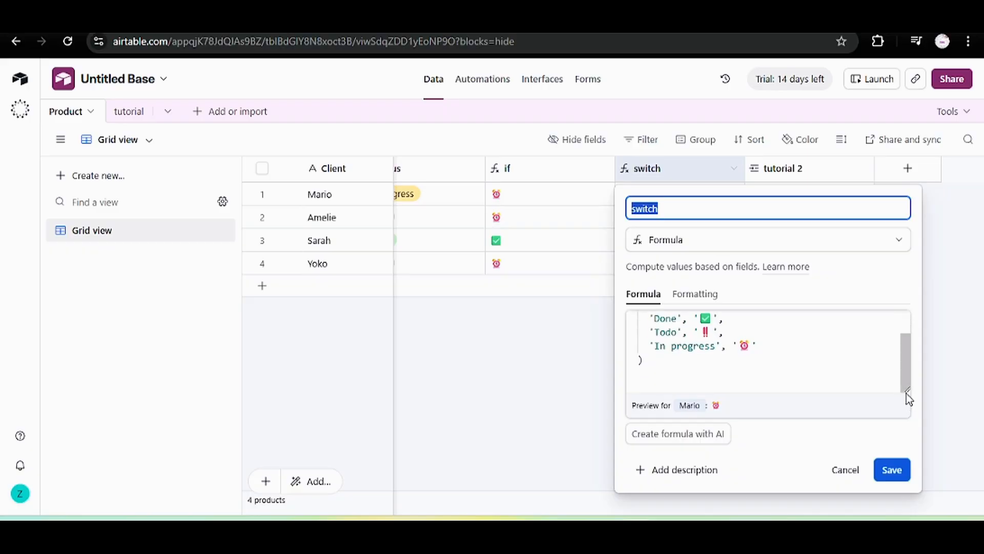
{"action": "left_click", "coordinate": [837, 366]}
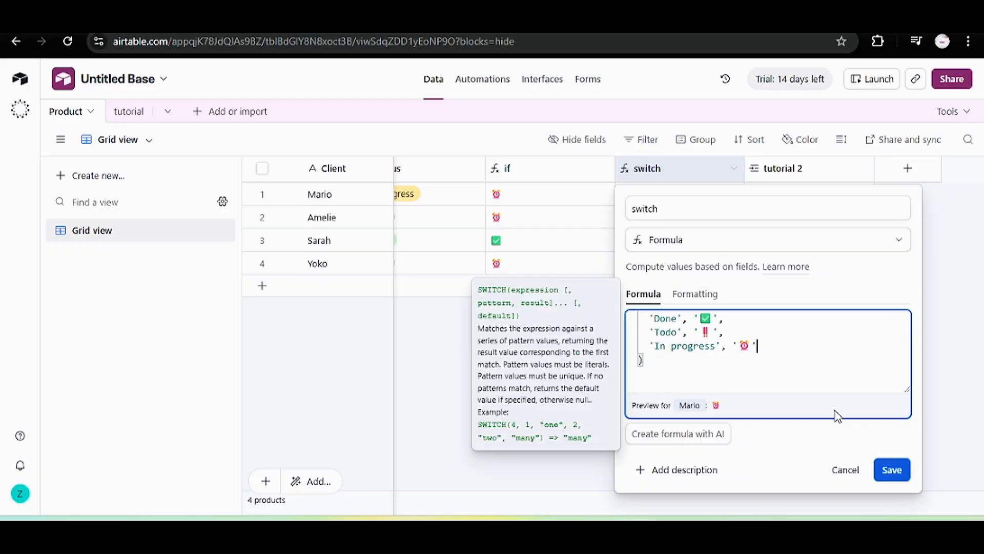
{"action": "type", "text": ","}
{"action": "key", "text": "Return"}
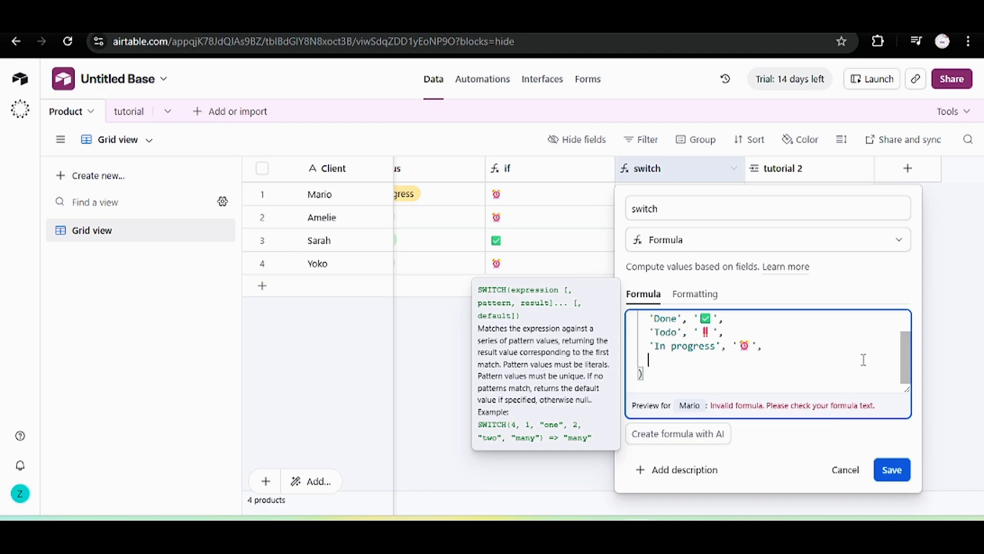
Add a black round emoji in single quotes as the default result of the switch formula and save the field
{"action": "type", "text": "'"}
{"action": "key", "text": "super+period"}
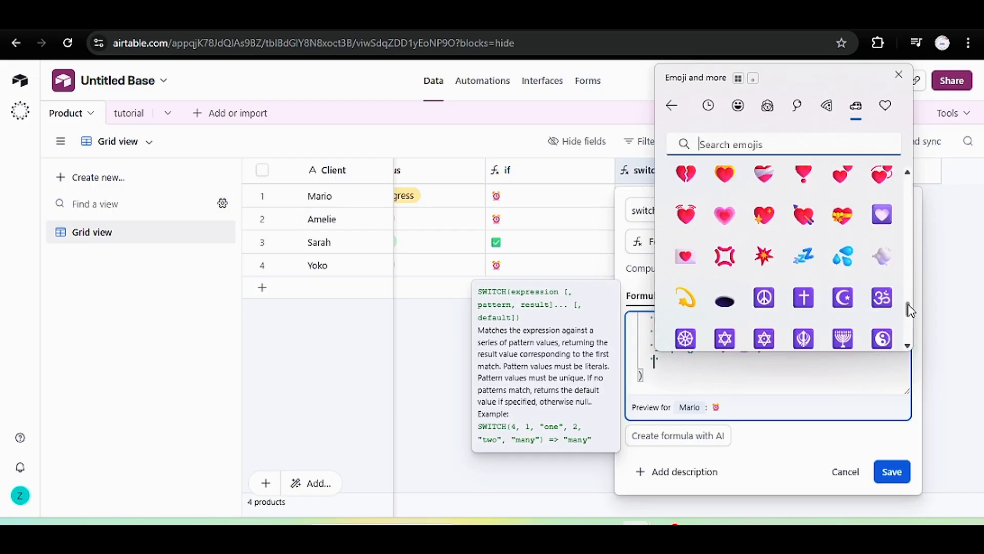
{"action": "left_click_drag", "start_coordinate": [908, 309], "coordinate": [908, 308]}
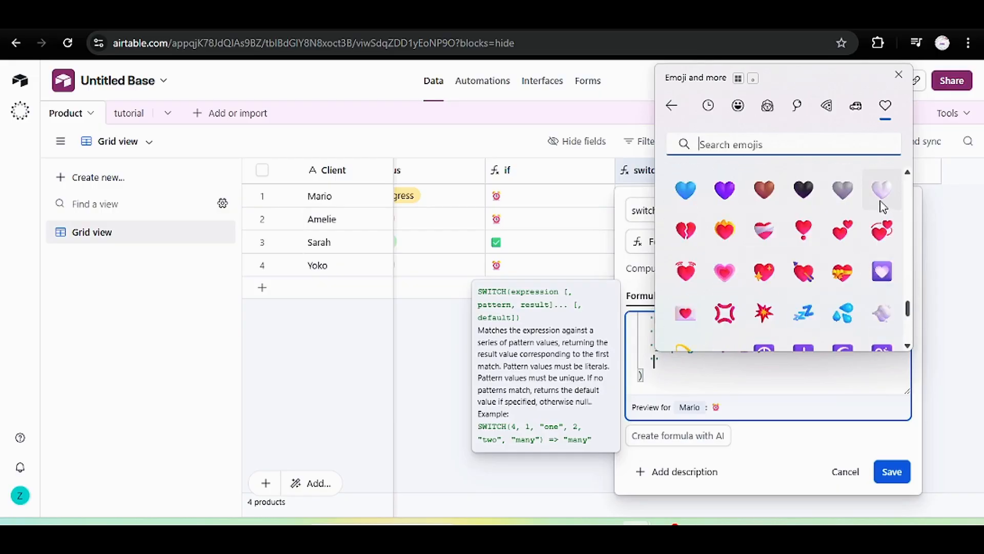
{"action": "scroll", "coordinate": [871, 256], "scroll_direction": "down", "scroll_amount": 5}
{"action": "left_click", "coordinate": [843, 313]}
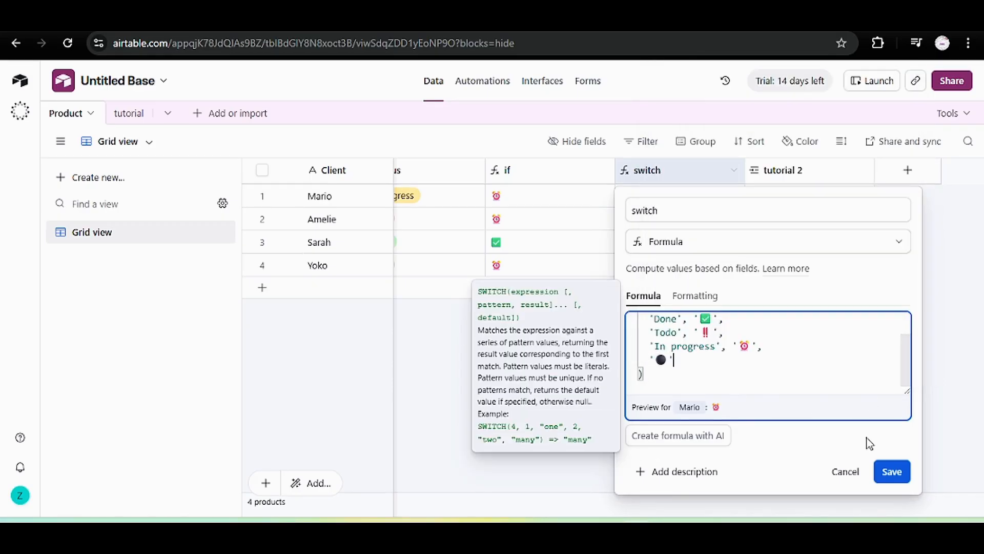
{"action": "left_click", "coordinate": [891, 471]}
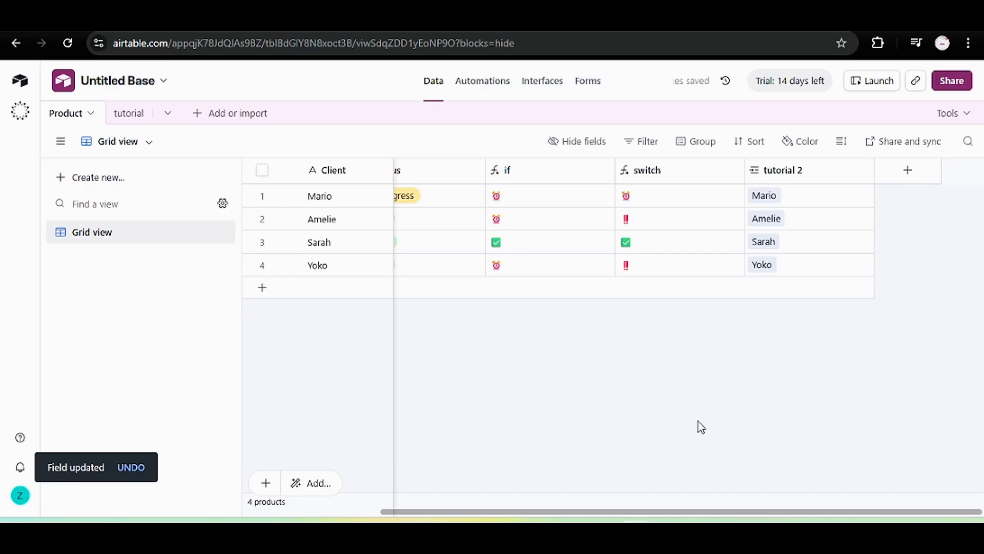
Examine the Status options available for the Phones row
{"action": "left_click_drag", "start_coordinate": [677, 510], "coordinate": [540, 510]}
{"action": "left_click", "coordinate": [577, 222]}
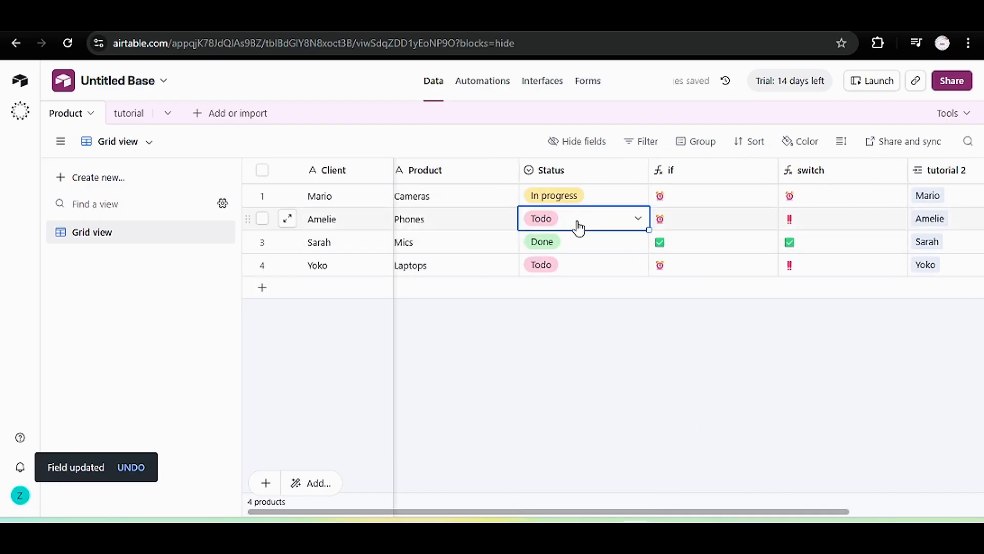
{"action": "left_click", "coordinate": [578, 224]}
{"action": "left_click", "coordinate": [585, 227]}
{"action": "left_click", "coordinate": [584, 225]}
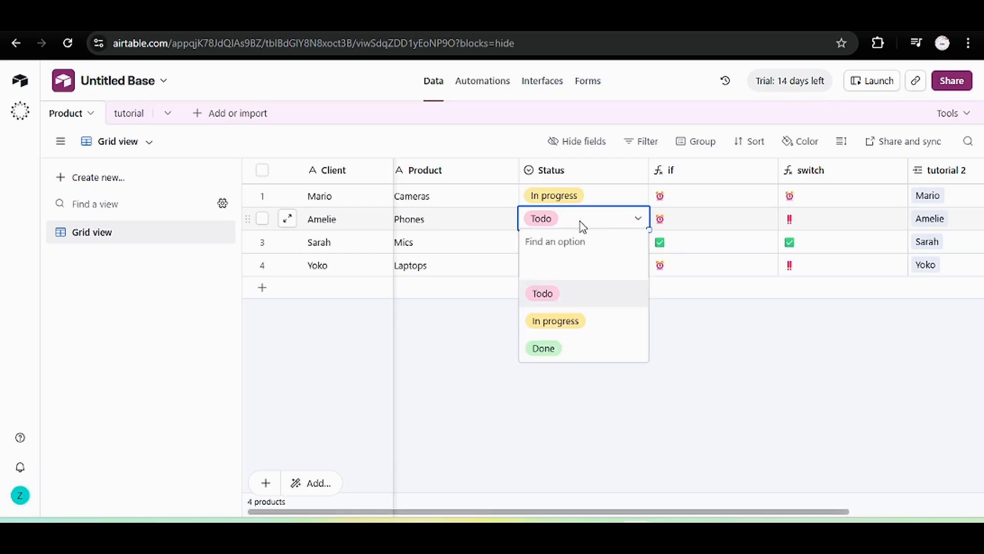
{"action": "right_click", "coordinate": [582, 226]}
{"action": "left_click", "coordinate": [583, 224]}
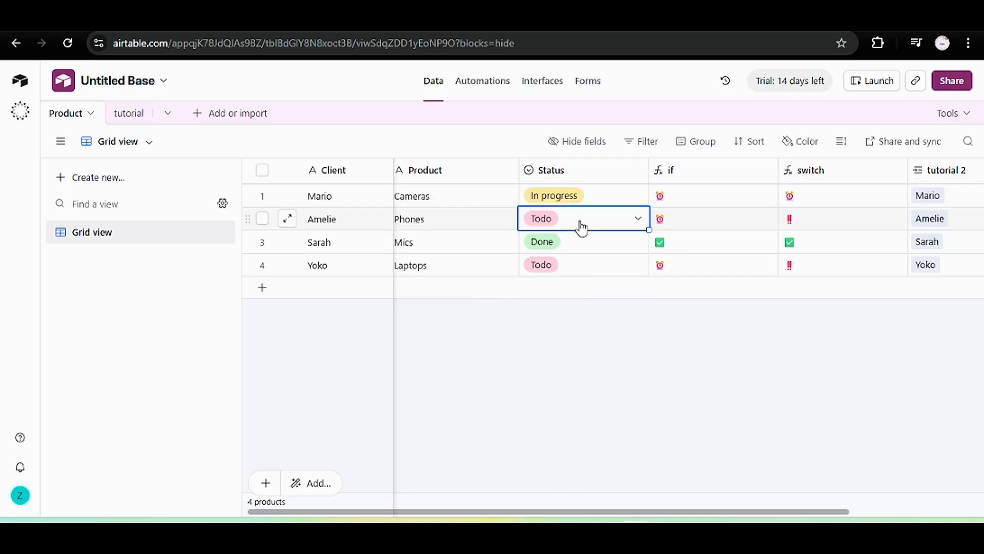
{"action": "left_click", "coordinate": [546, 225]}
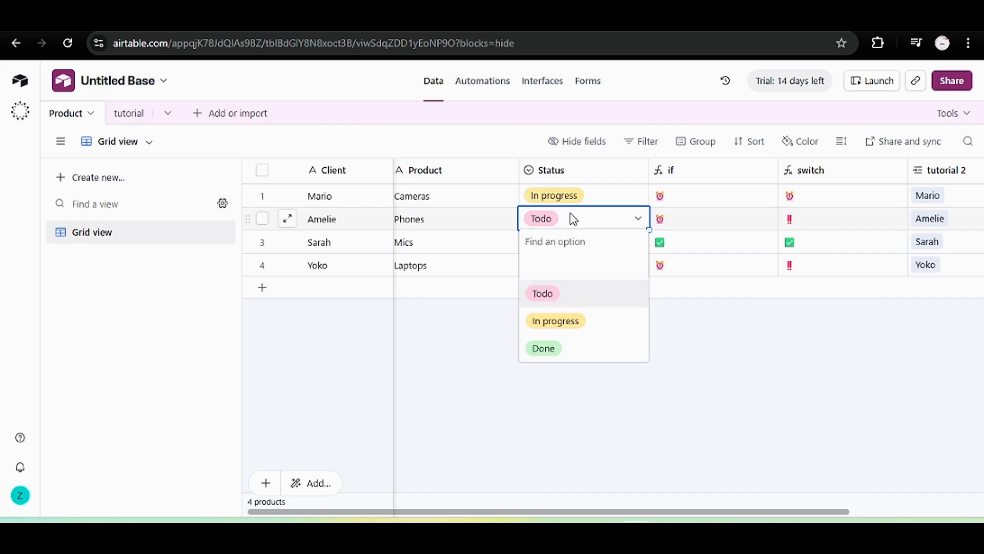
Add a new option with a blank name after Done in the Status field and save the field
{"action": "left_click", "coordinate": [619, 171]}
{"action": "left_click", "coordinate": [619, 171]}
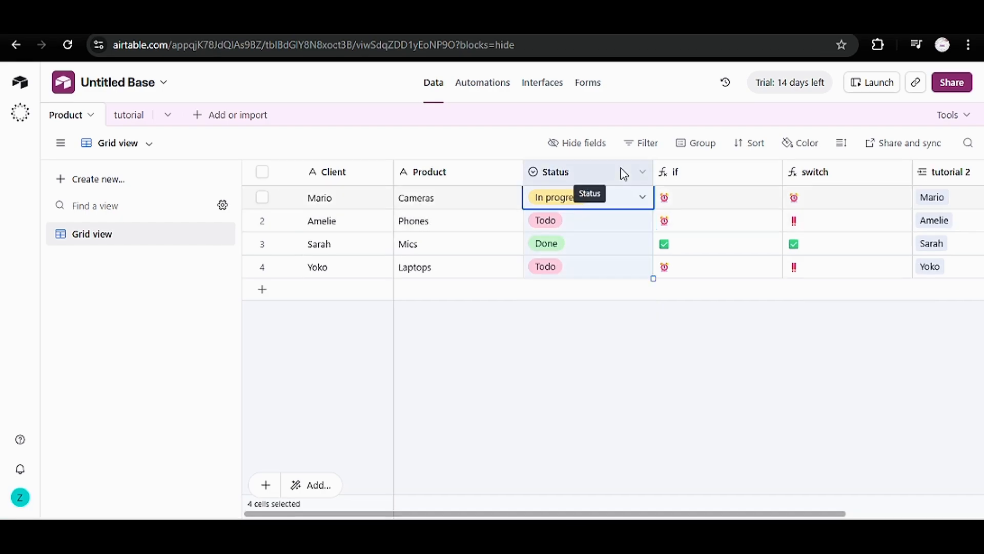
{"action": "double_click", "coordinate": [619, 174]}
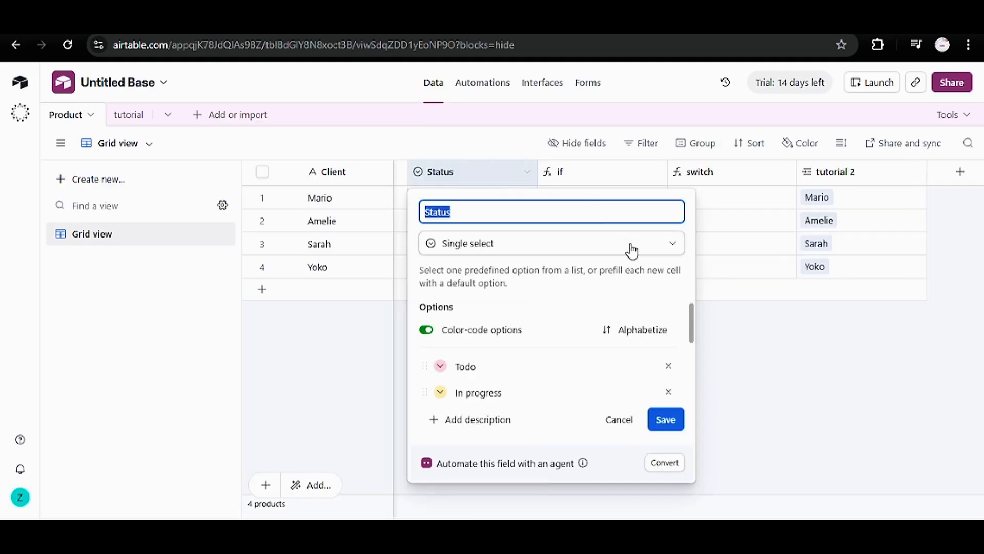
{"action": "left_click_drag", "start_coordinate": [692, 316], "coordinate": [688, 355]}
{"action": "left_click", "coordinate": [511, 356]}
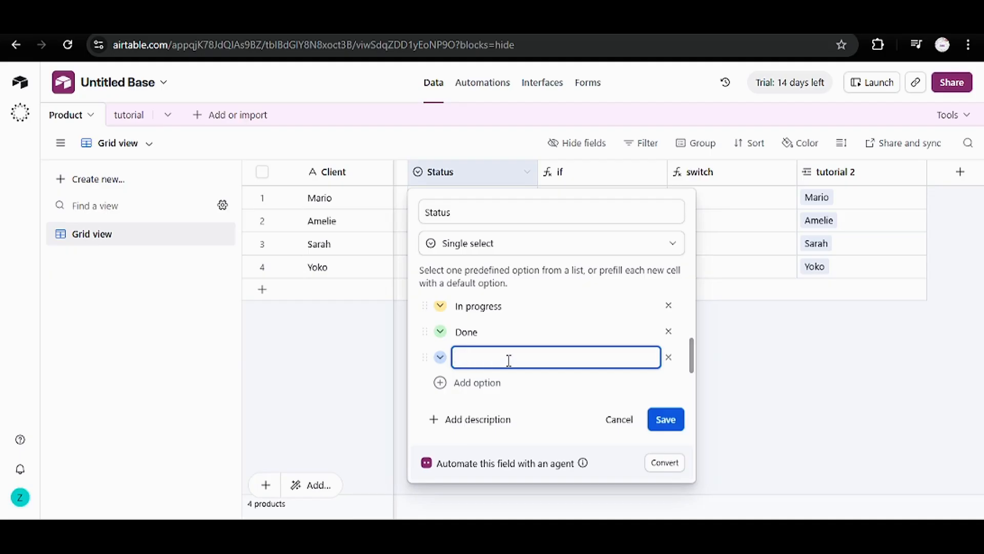
{"action": "left_click", "coordinate": [669, 416]}
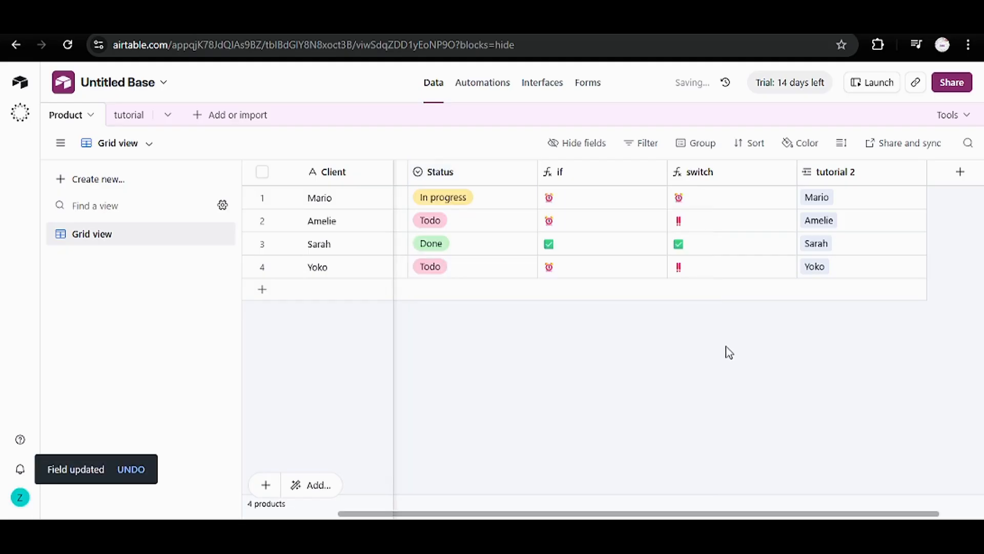
Set the Status of the Phones row to the blank option and check its cell in the switch column
{"action": "left_click", "coordinate": [495, 226]}
{"action": "left_click", "coordinate": [491, 224]}
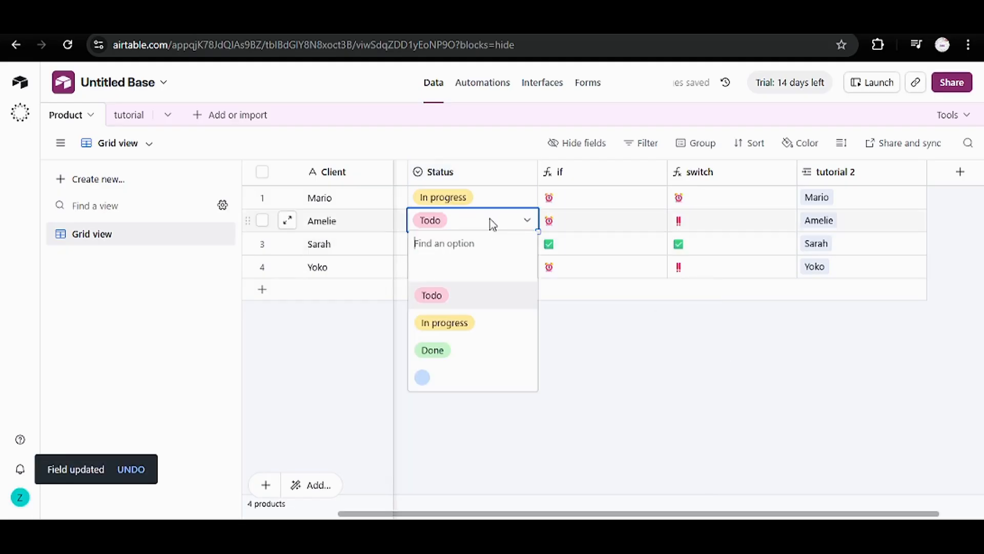
{"action": "left_click", "coordinate": [451, 379]}
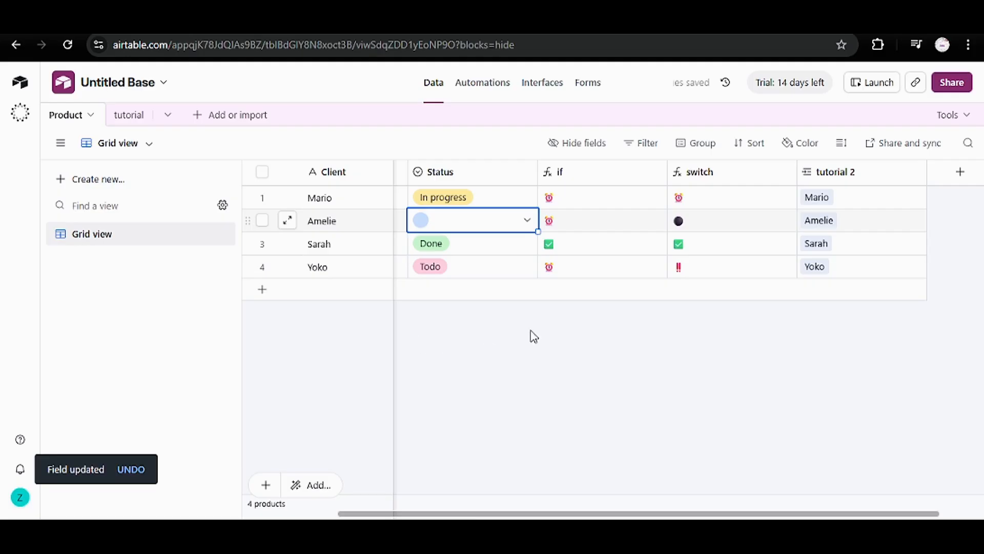
{"action": "left_click", "coordinate": [693, 226]}
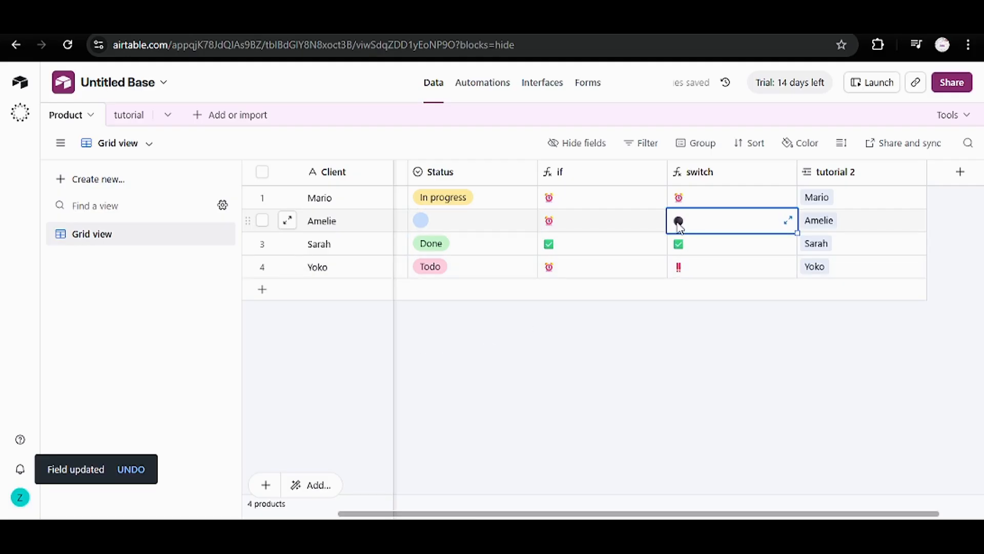
{"action": "left_click", "coordinate": [695, 228]}
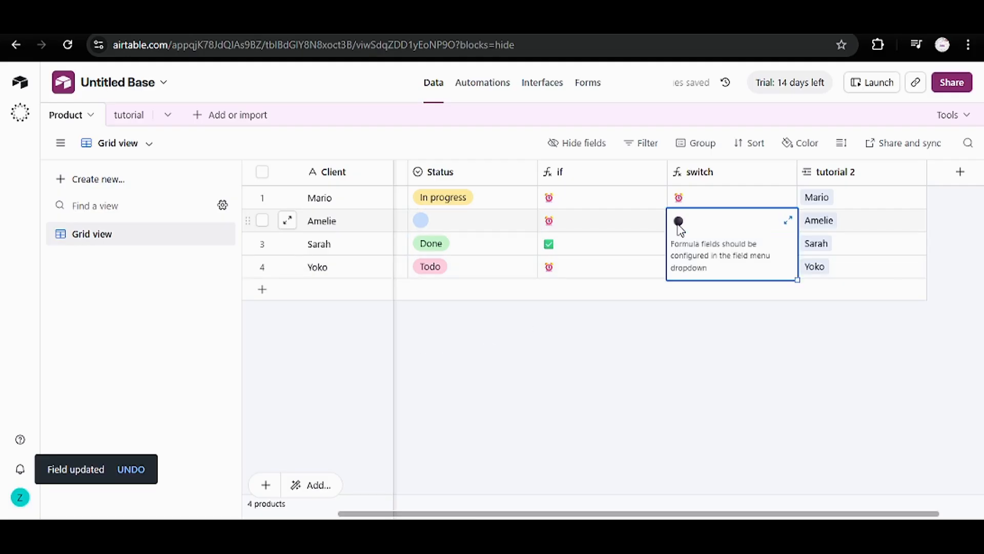
{"action": "left_click", "coordinate": [670, 351]}
{"action": "left_click_drag", "start_coordinate": [704, 514], "coordinate": [753, 515]}
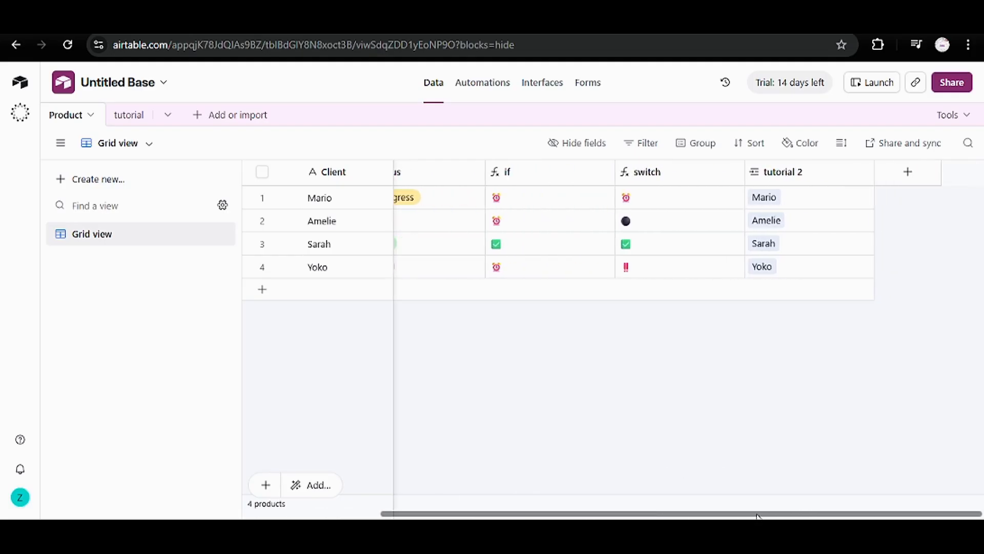
{"action": "left_click_drag", "start_coordinate": [757, 516], "coordinate": [607, 514]}
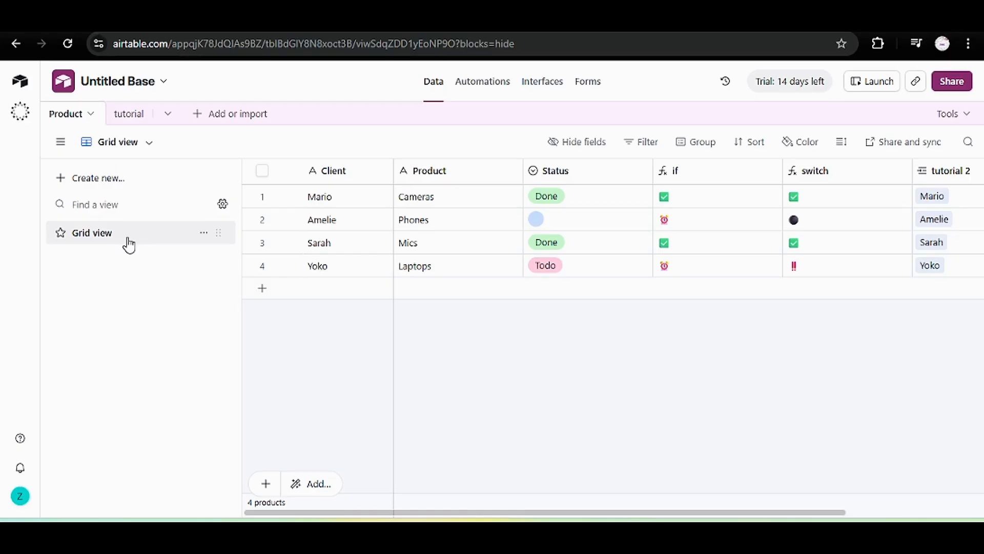
Rename the Product table's Grid view as Products & Clients
{"action": "right_click", "coordinate": [128, 243]}
{"action": "left_click", "coordinate": [287, 280]}
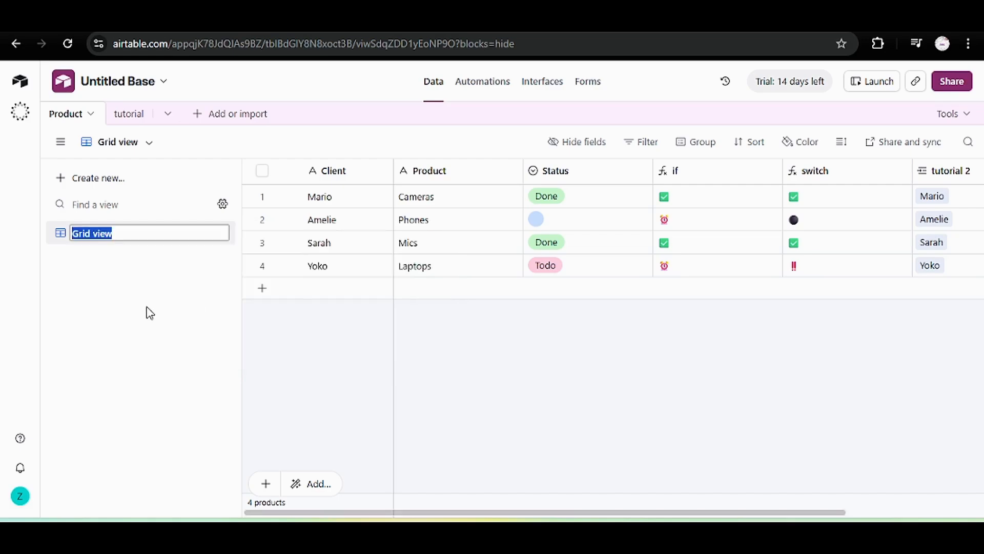
{"action": "type", "text": "P"}
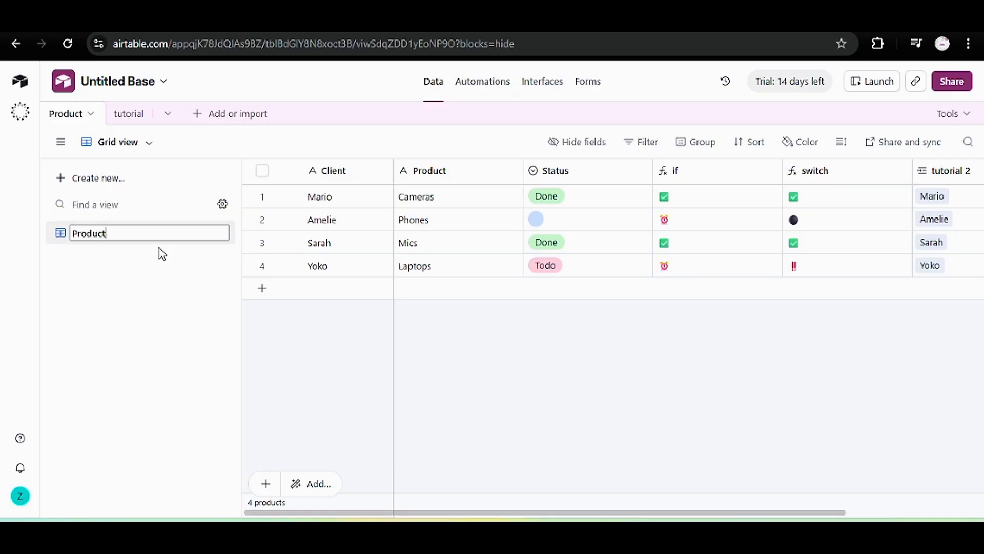
{"action": "type", "text": "roducts & Clients"}
{"action": "key", "text": "Return"}
{"action": "left_click", "coordinate": [237, 255]}
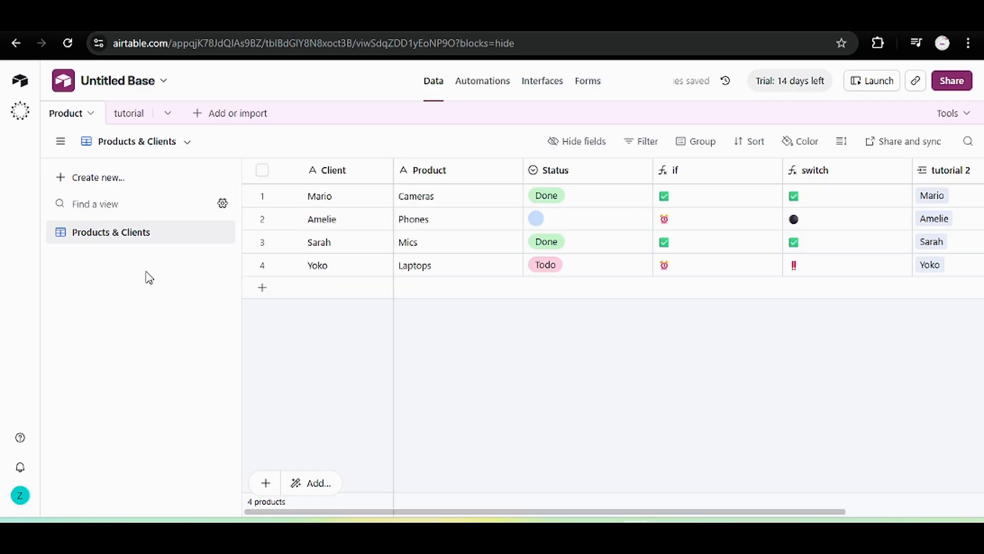
Create a collaborative grid view named Delivered, and return to the Products & Clients view
{"action": "left_click", "coordinate": [110, 181]}
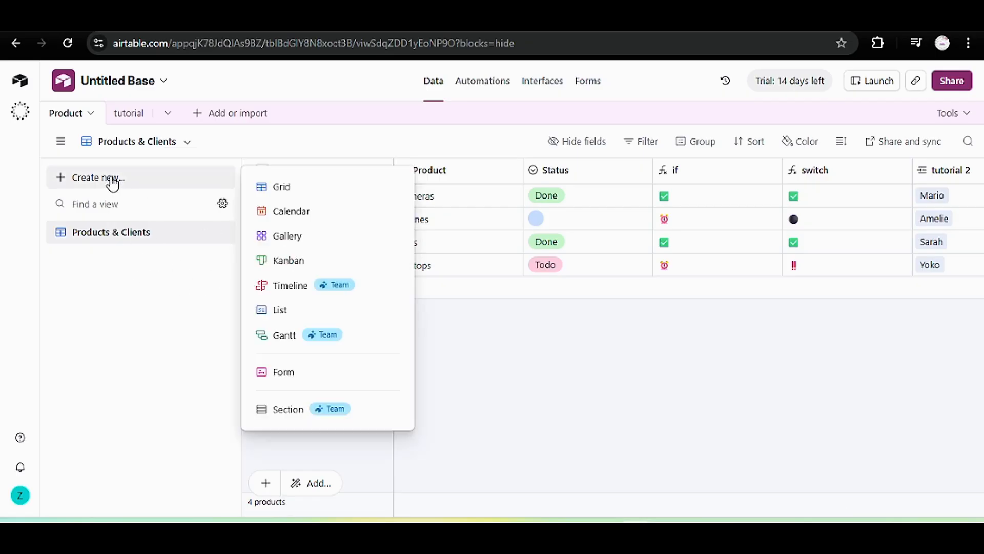
{"action": "left_click", "coordinate": [266, 187]}
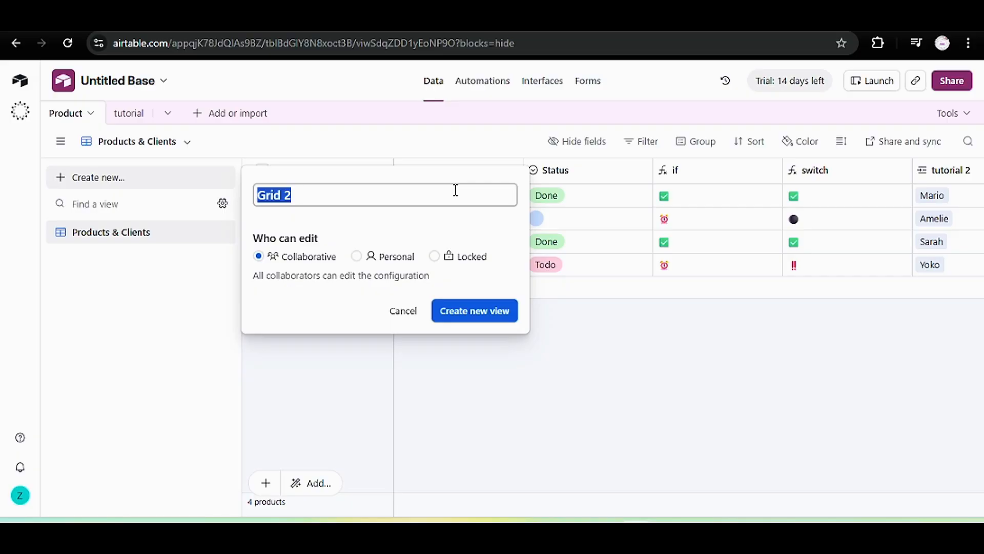
{"action": "type", "text": "Delivered"}
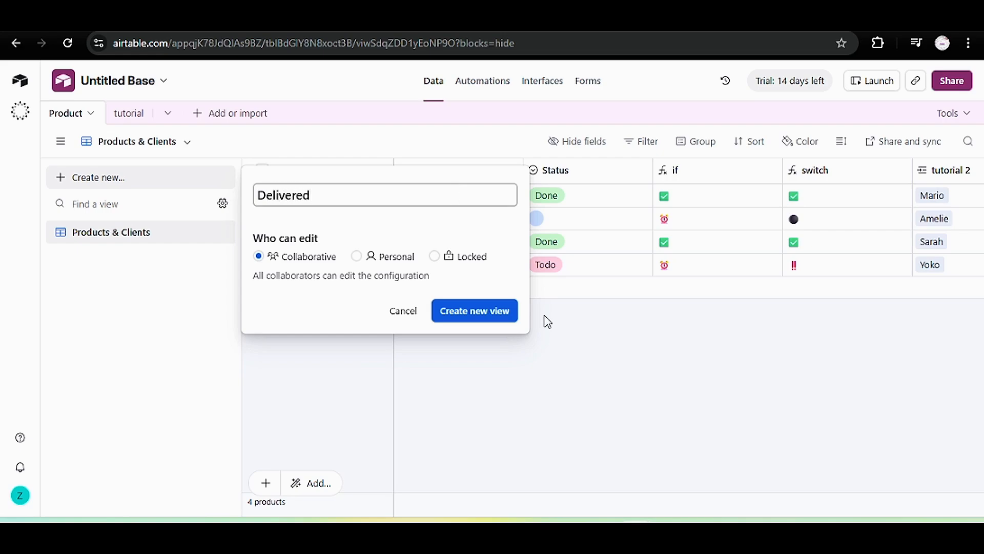
{"action": "left_click", "coordinate": [488, 322]}
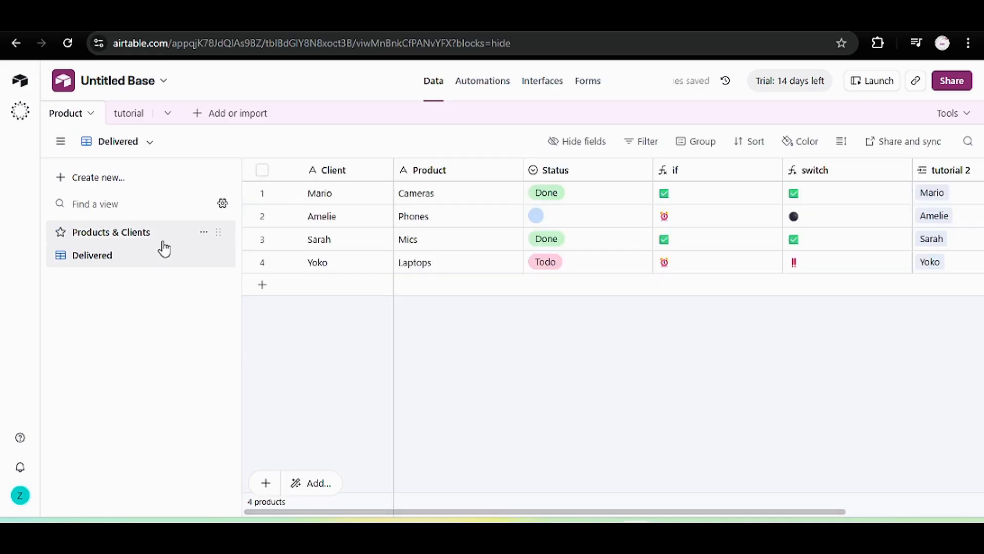
{"action": "left_click", "coordinate": [161, 241]}
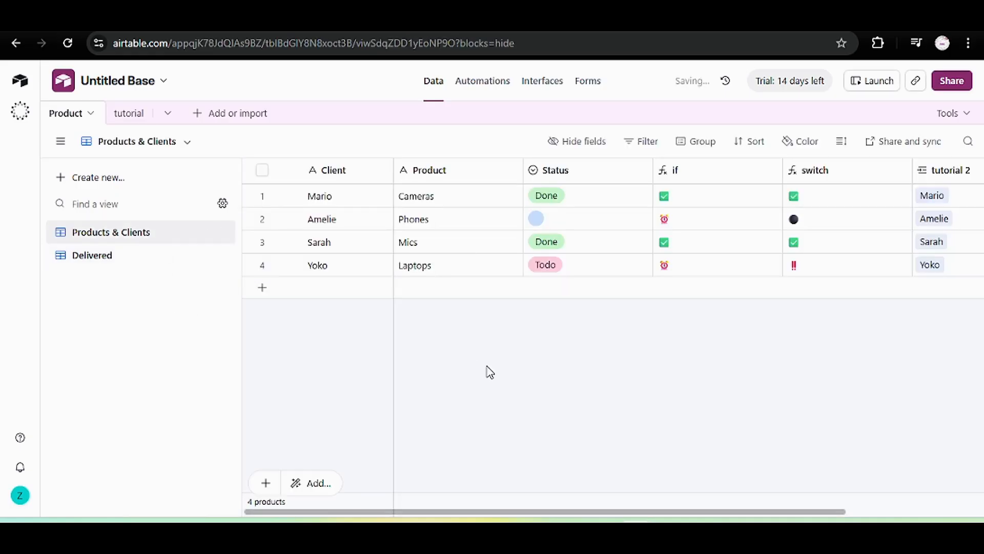
Filter the Delivered view to show only records where Status is Done
{"action": "left_click", "coordinate": [108, 259]}
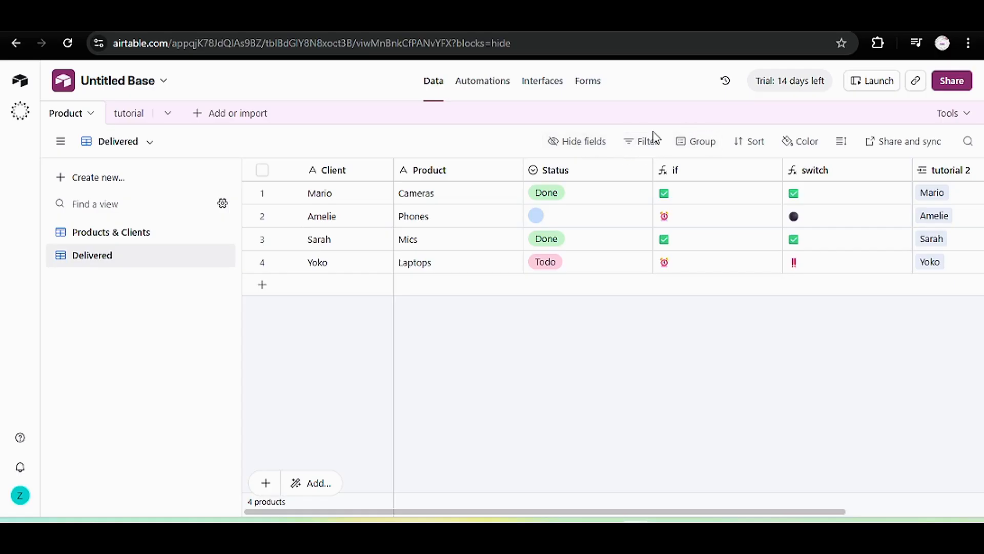
{"action": "left_click", "coordinate": [636, 149]}
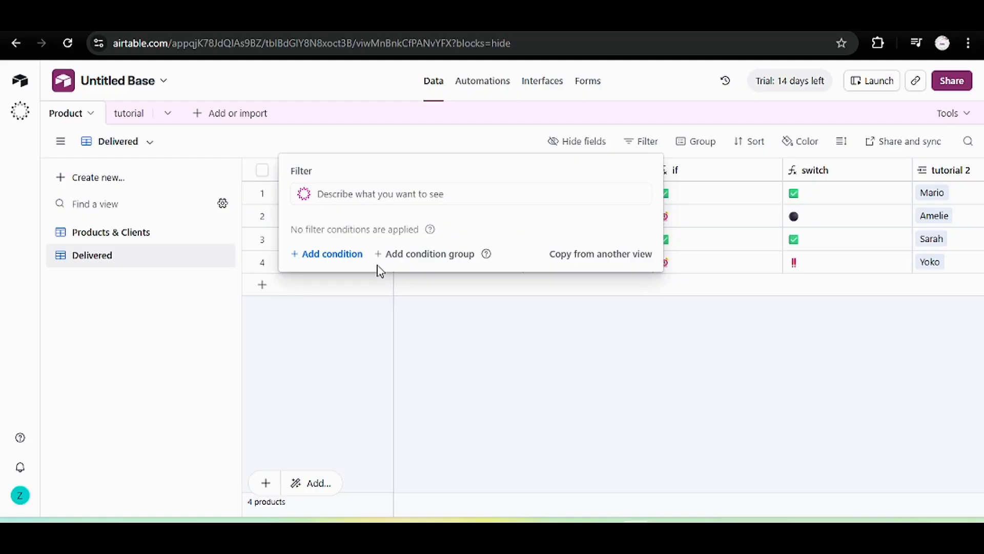
{"action": "left_click", "coordinate": [322, 255]}
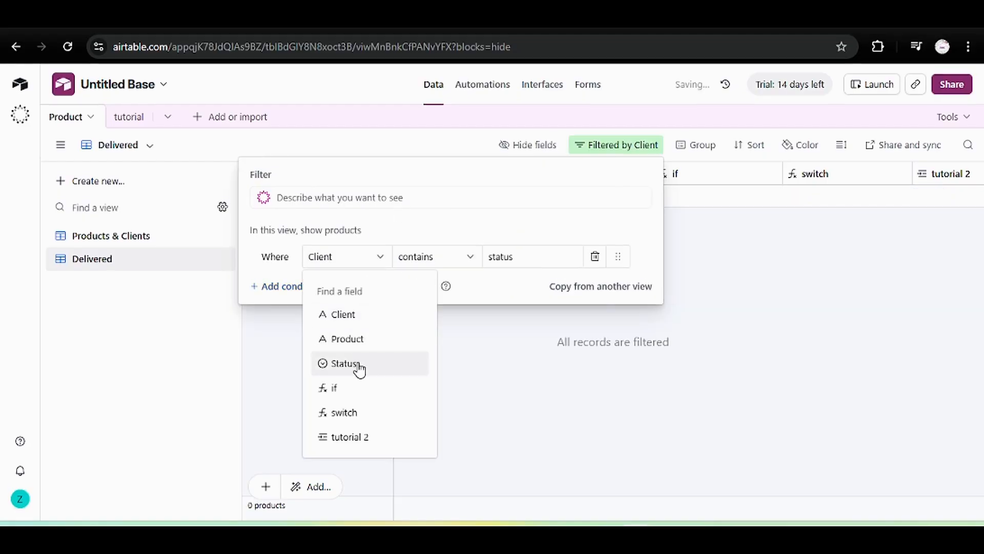
{"action": "left_click", "coordinate": [360, 369]}
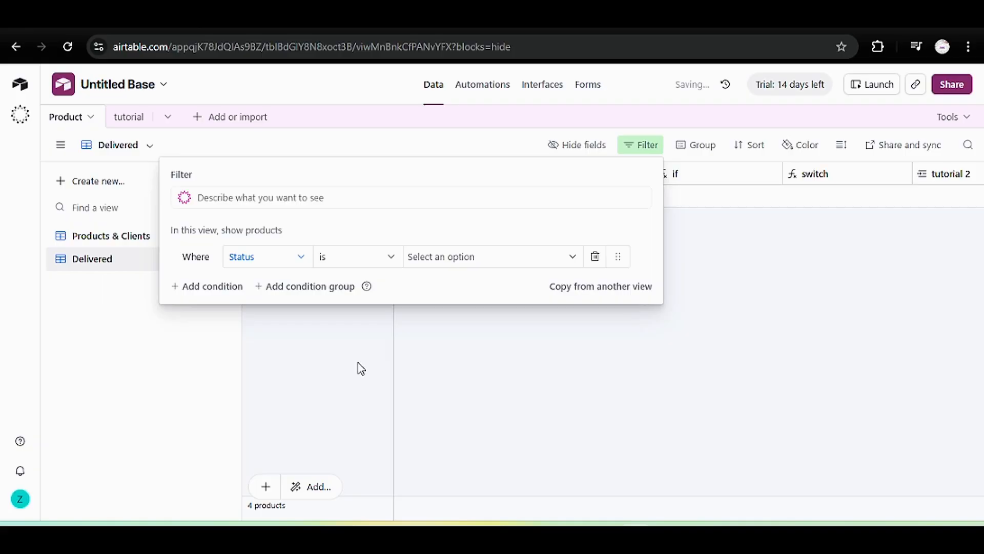
{"action": "left_click", "coordinate": [482, 259]}
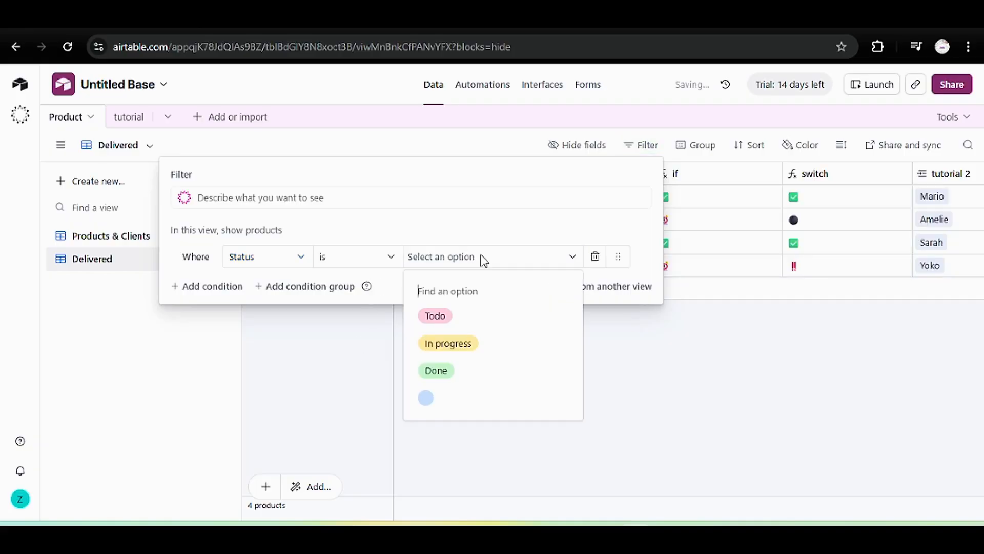
{"action": "left_click", "coordinate": [435, 370]}
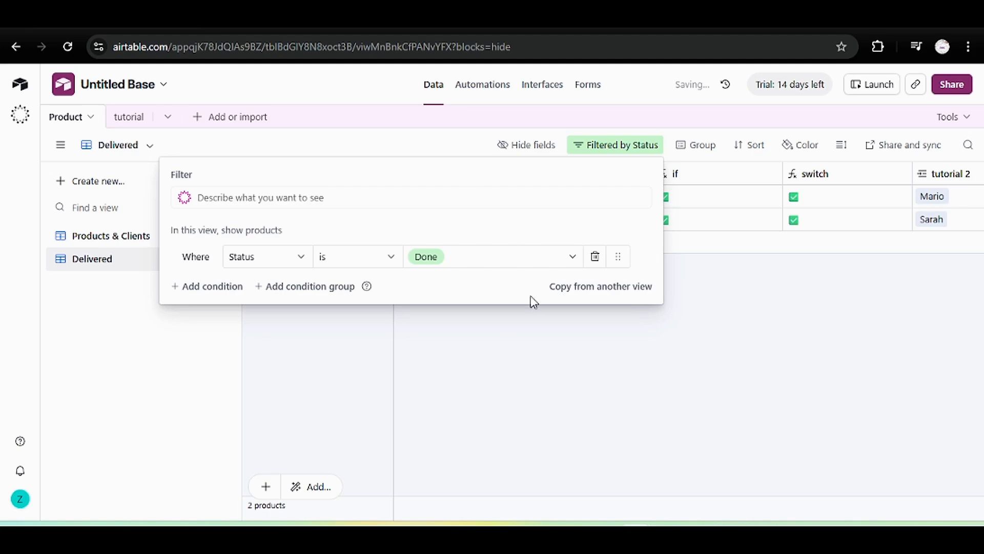
{"action": "left_click", "coordinate": [211, 334]}
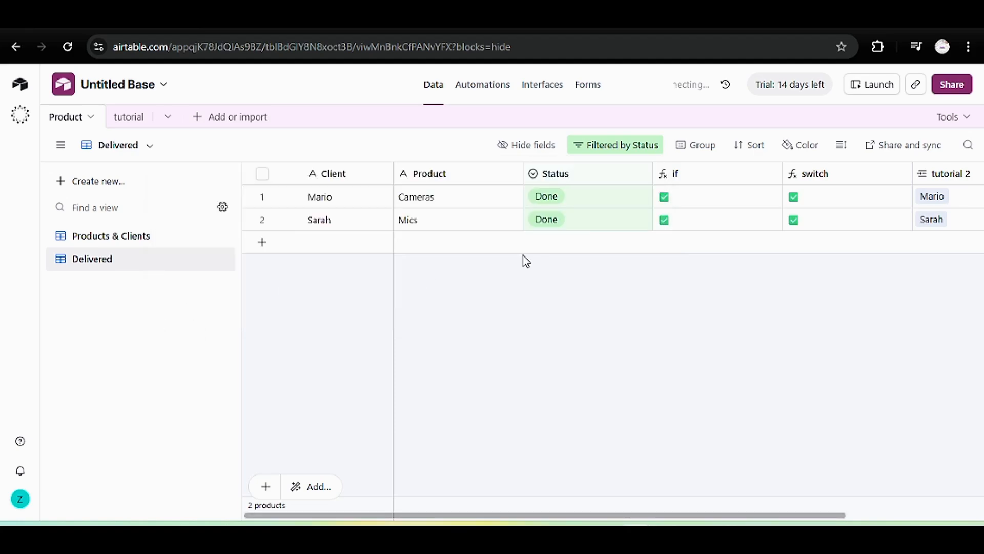
{"action": "left_click_drag", "start_coordinate": [527, 517], "coordinate": [478, 517]}
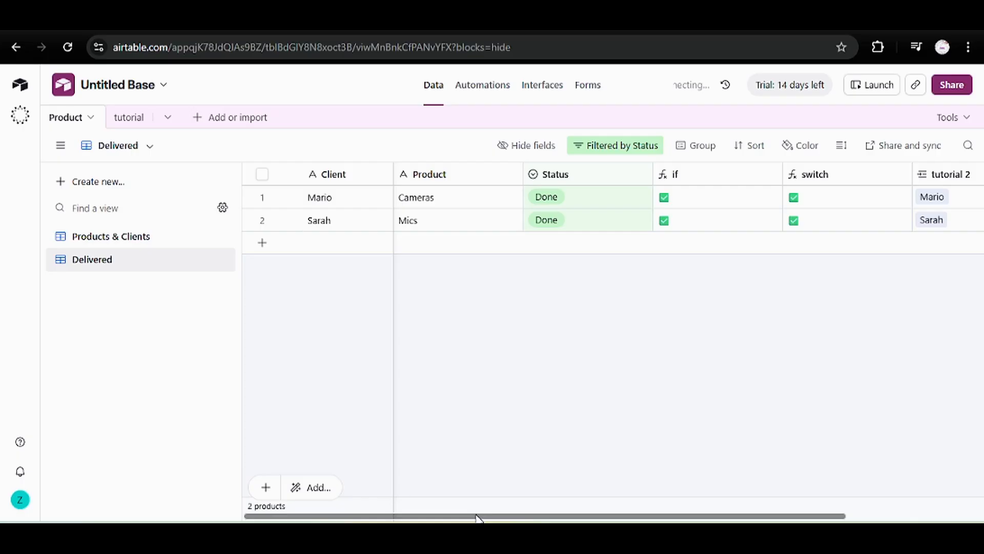
{"action": "left_click", "coordinate": [601, 204]}
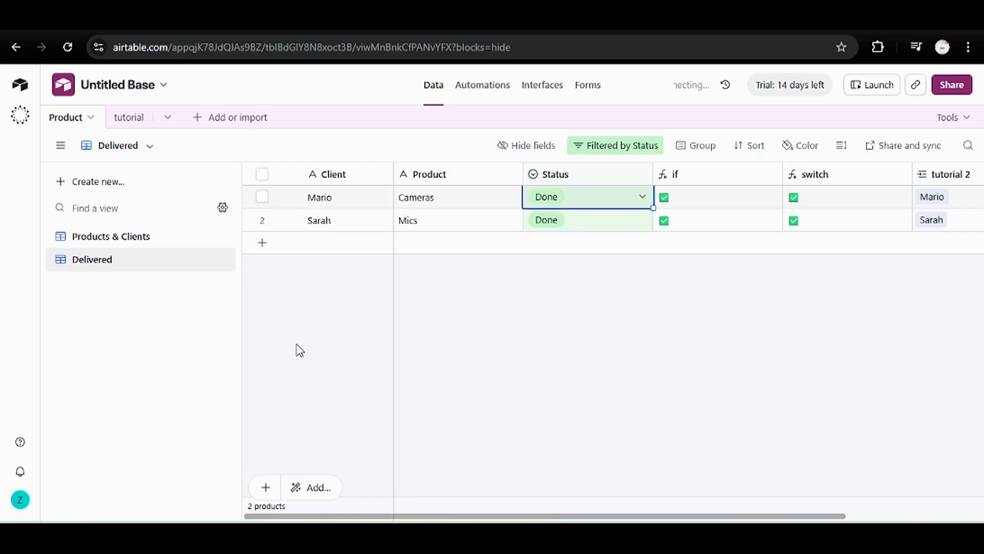
{"action": "left_click", "coordinate": [192, 337]}
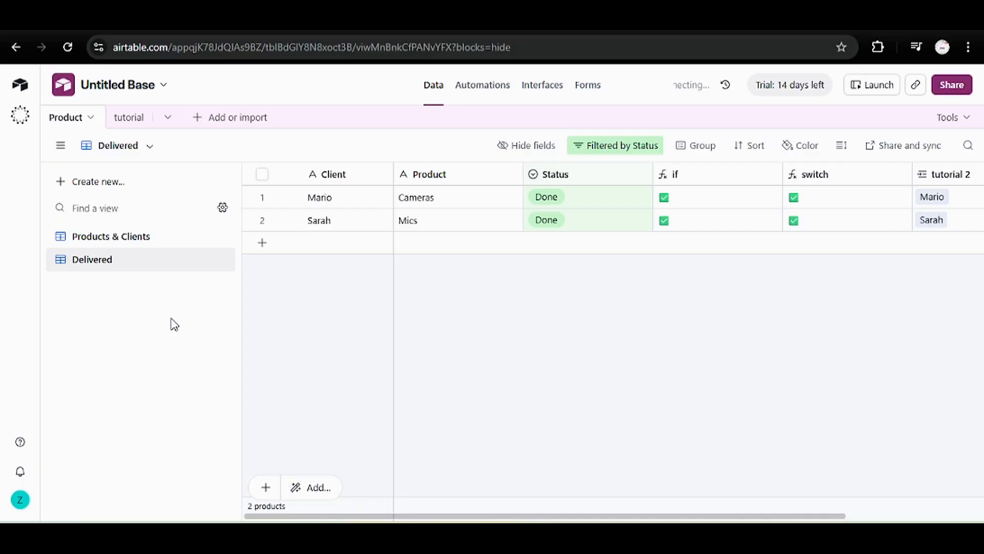
Set the Status of the Mics row to In progress in the Products & Clients view, and check the Delivered view
{"action": "left_click", "coordinate": [154, 237]}
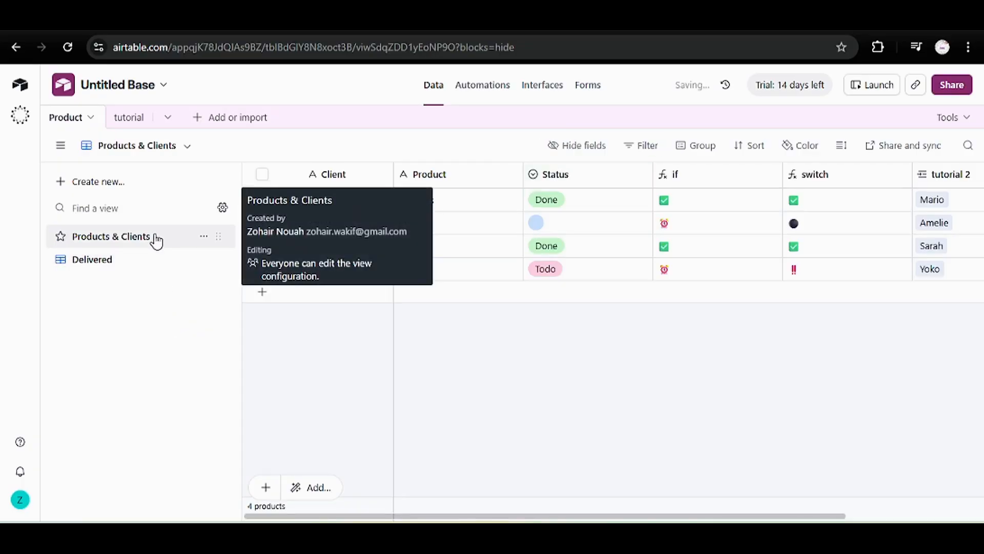
{"action": "left_click", "coordinate": [560, 251]}
{"action": "left_click", "coordinate": [560, 252]}
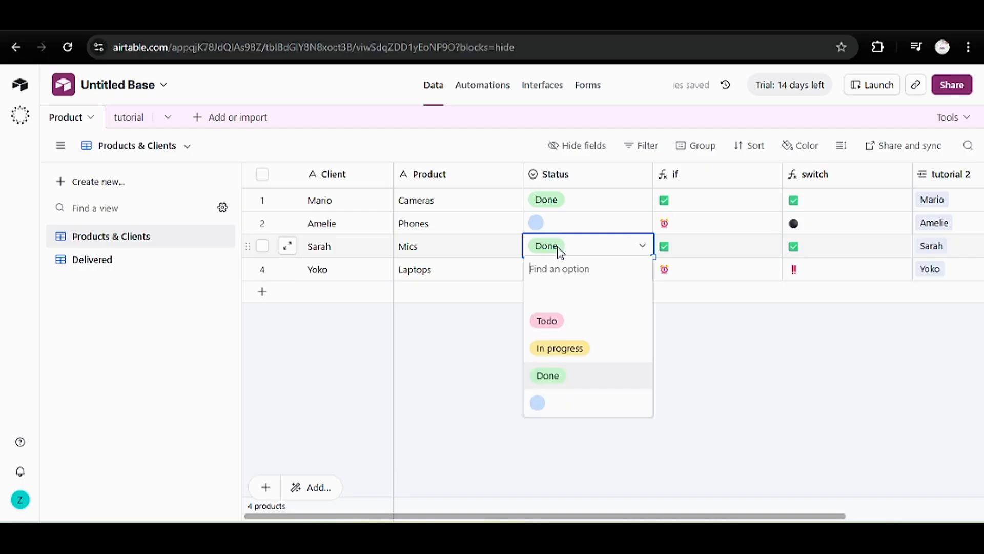
{"action": "left_click", "coordinate": [571, 349]}
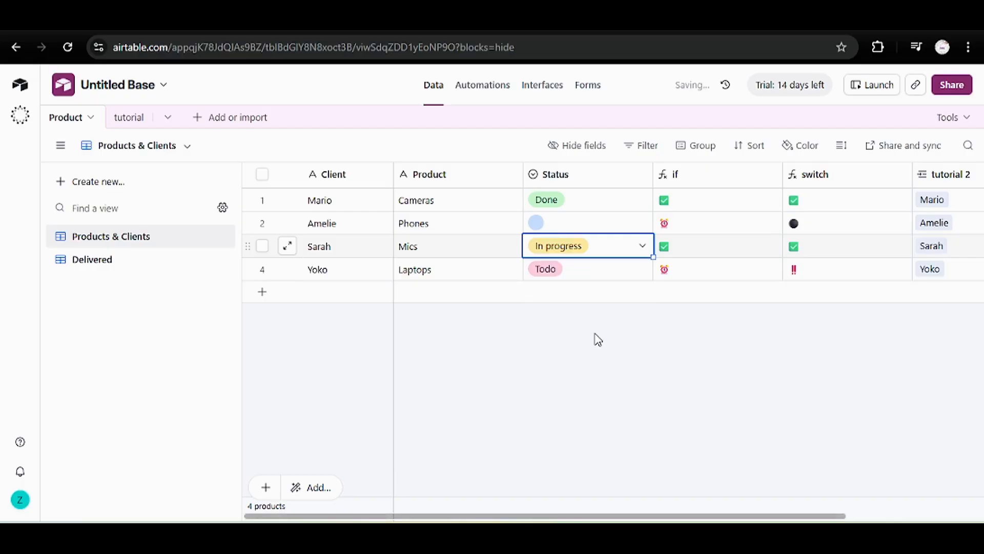
{"action": "left_click", "coordinate": [133, 260]}
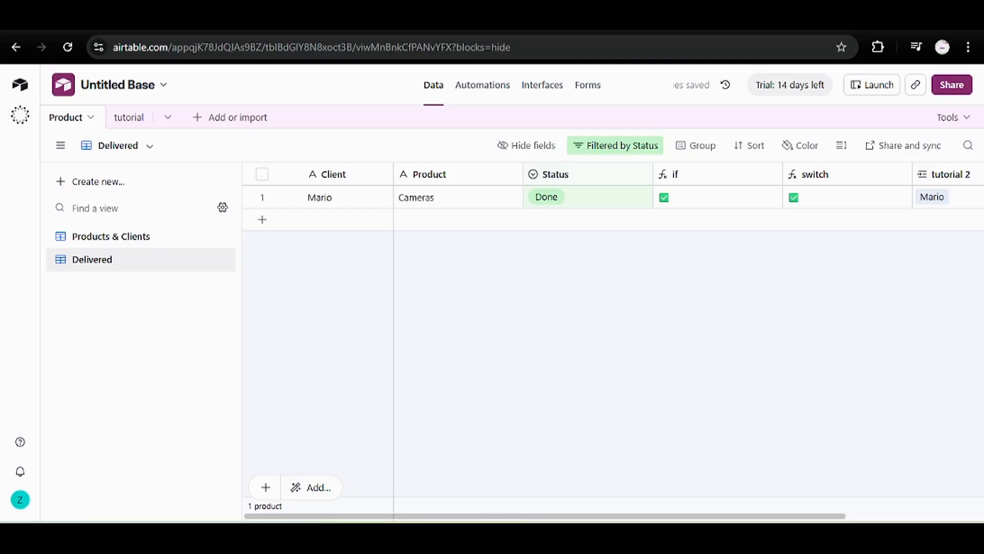
{"action": "mouse_move", "coordinate": [490, 516]}
{"action": "left_mouse_down"}
{"action": "mouse_move", "coordinate": [568, 519]}
{"action": "mouse_move", "coordinate": [477, 518]}
{"action": "left_mouse_up"}
{"action": "left_click", "coordinate": [126, 183]}
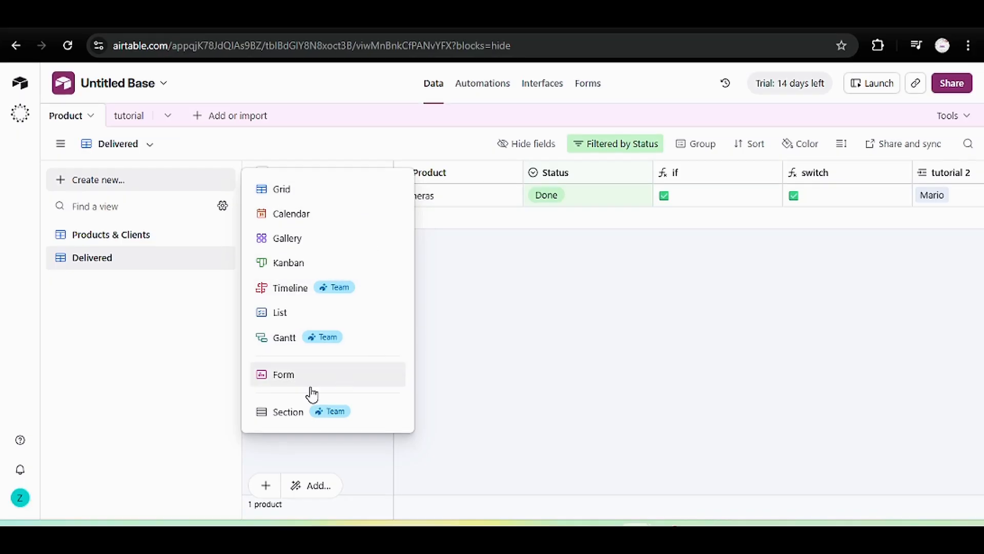
{"action": "left_click", "coordinate": [94, 328]}
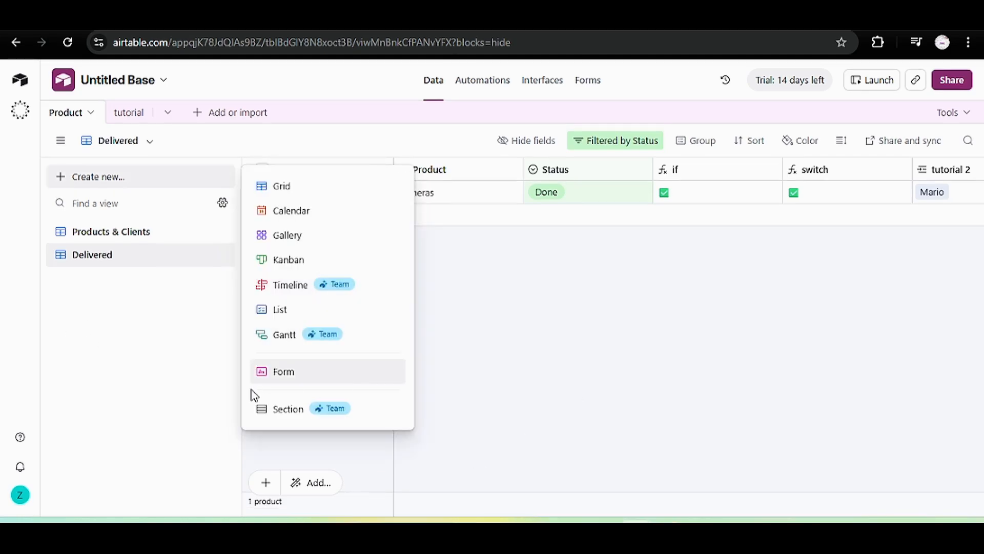
{"action": "left_click", "coordinate": [95, 327]}
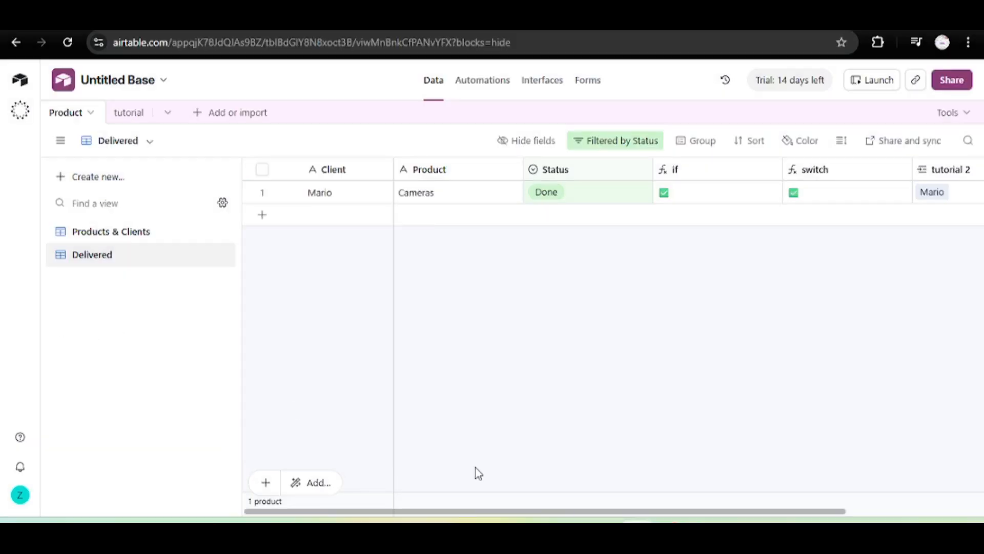